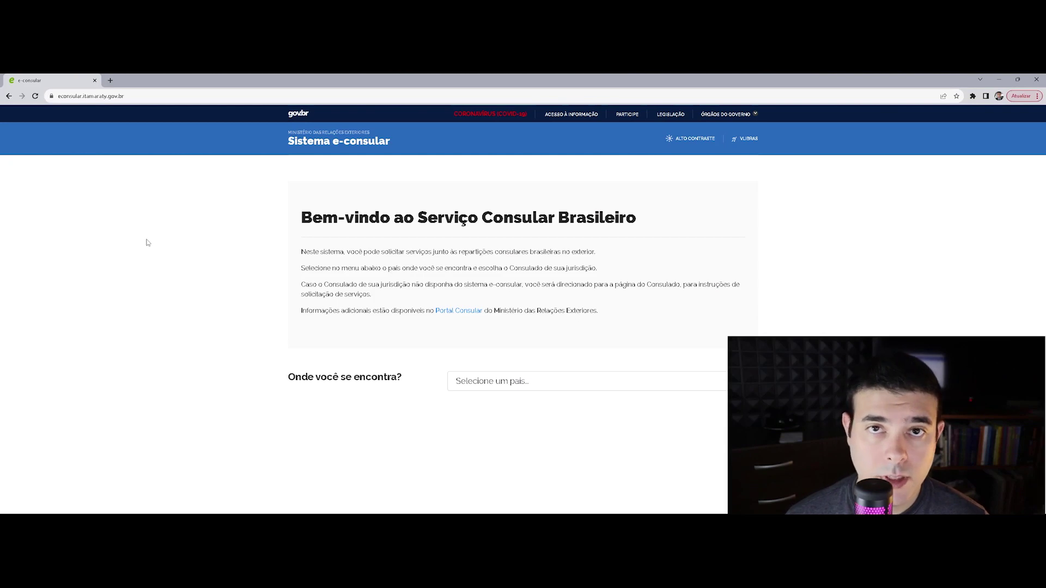
Choose Portugal in the 'Onde você se encontra?' country list
click(72, 97)
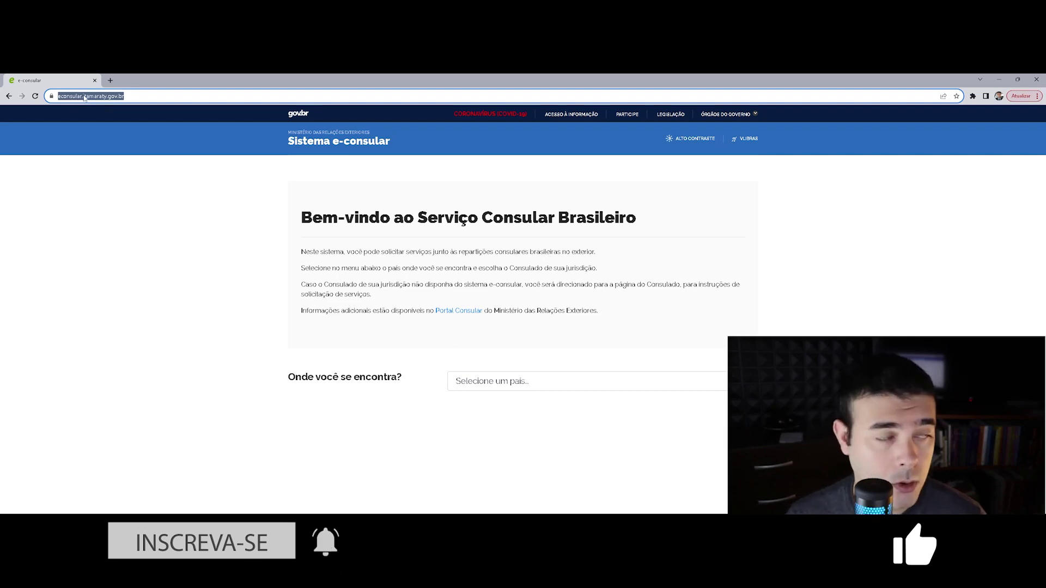
click(166, 191)
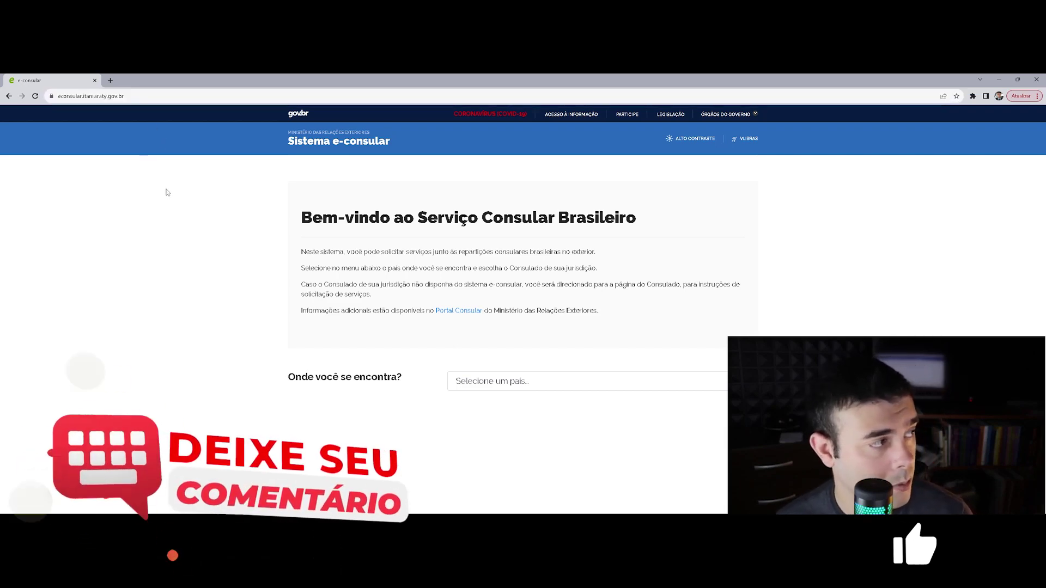
click(528, 385)
text(pol)
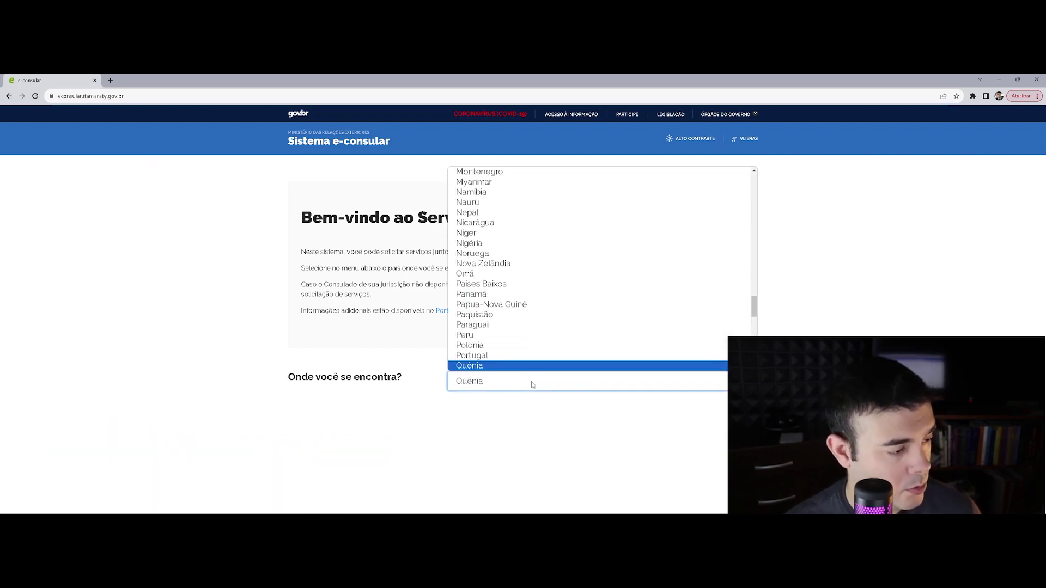
key(Down)
key(Return)
Open the Lisbon Consulate-General's 'Solicitar serviços nesta repartição consular' page
click(881, 315)
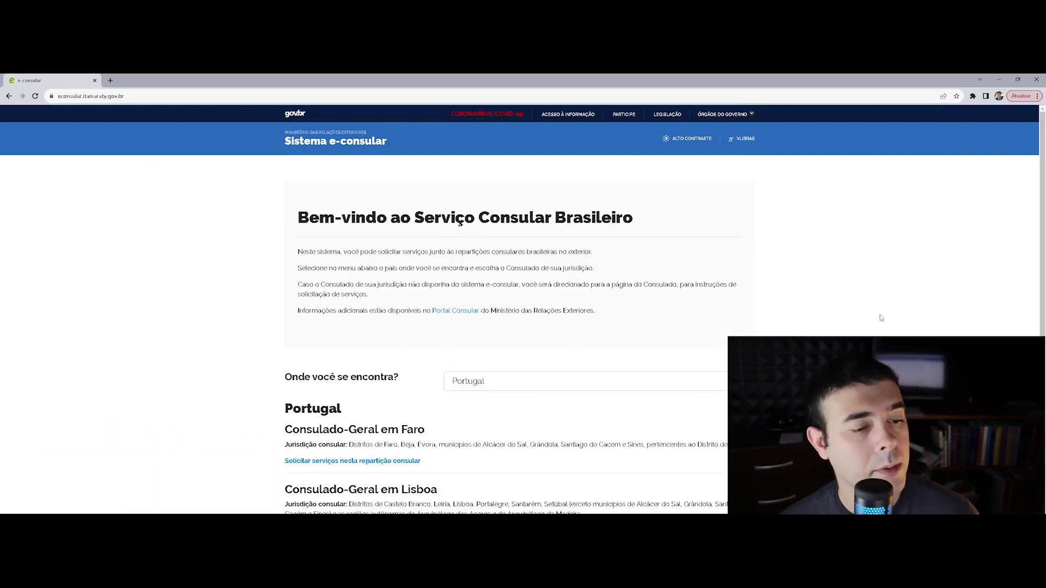
scroll(523, 305, down, 2)
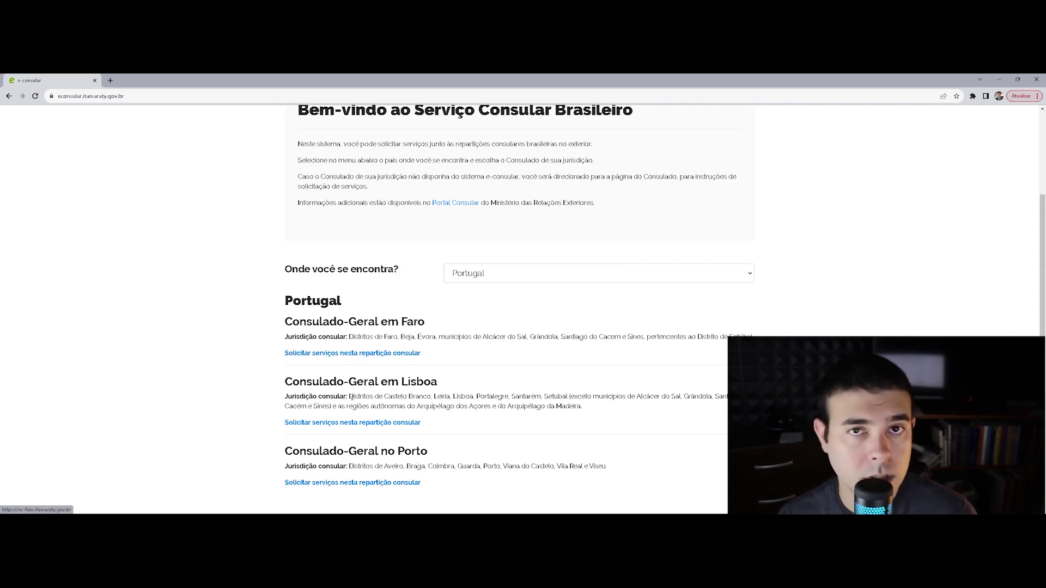
click(370, 423)
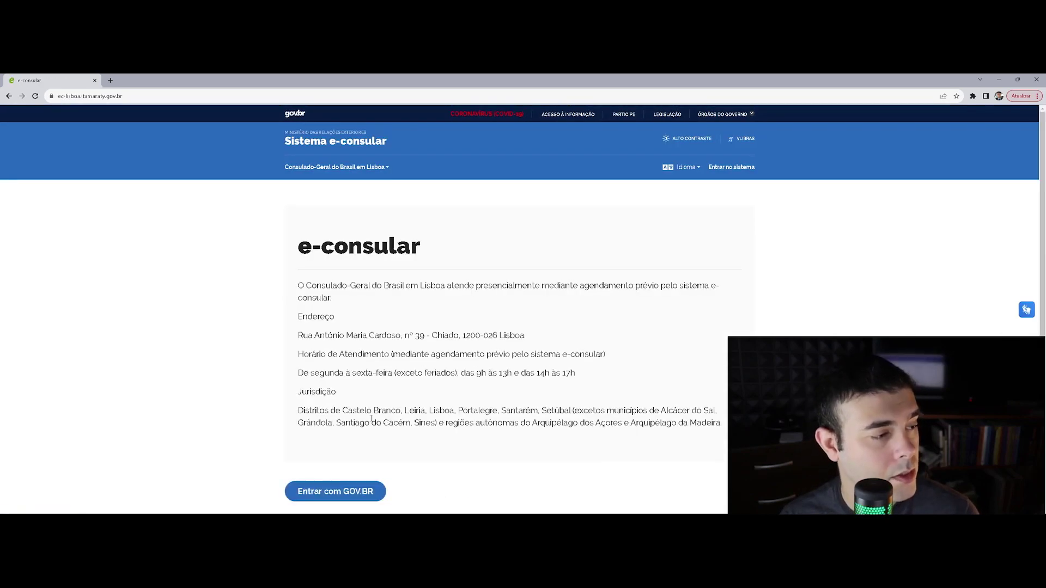
Start signing in with GOV.BR and submit the account's CPF number
scroll(379, 398, down, 1)
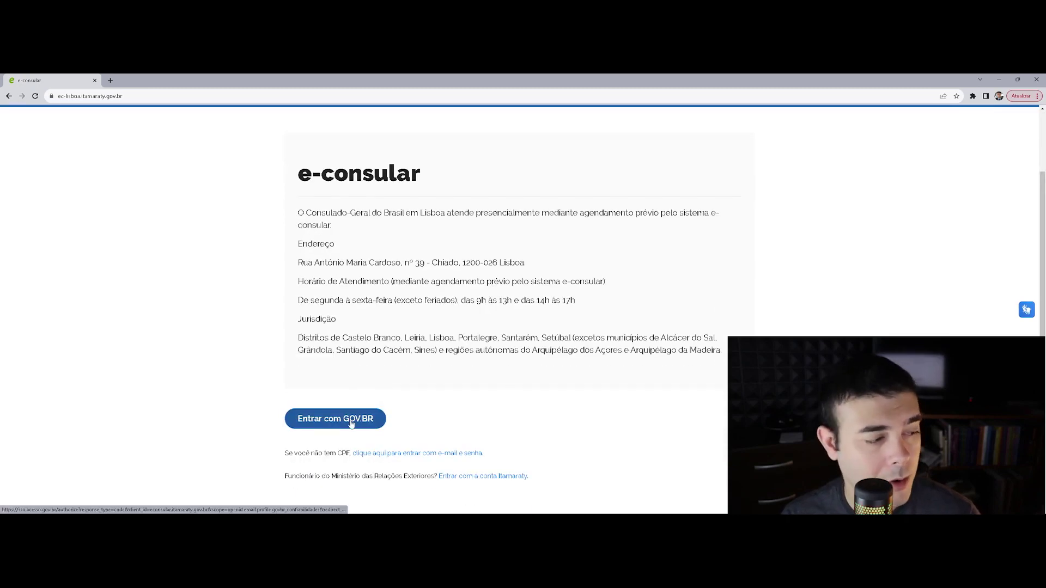
click(351, 424)
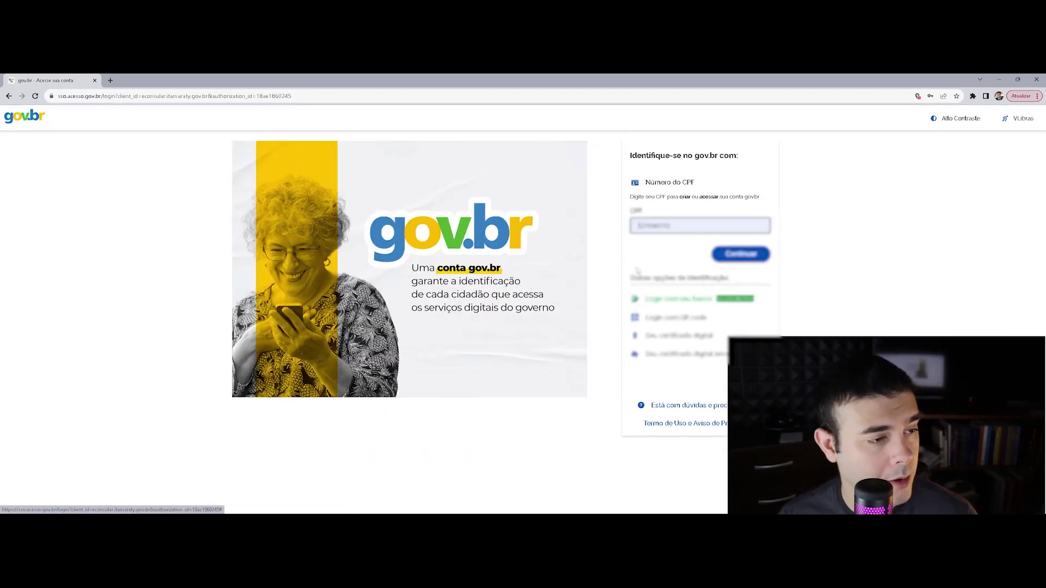
click(730, 255)
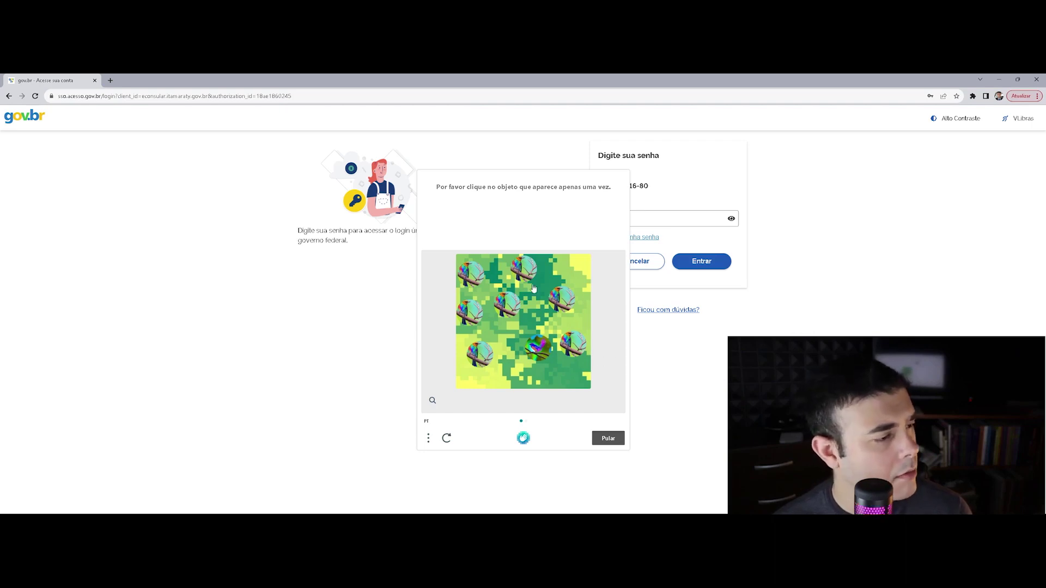
Solve the bird captcha, log in, and authorise Itamaraty services to use personal data
click(542, 348)
click(569, 314)
click(610, 433)
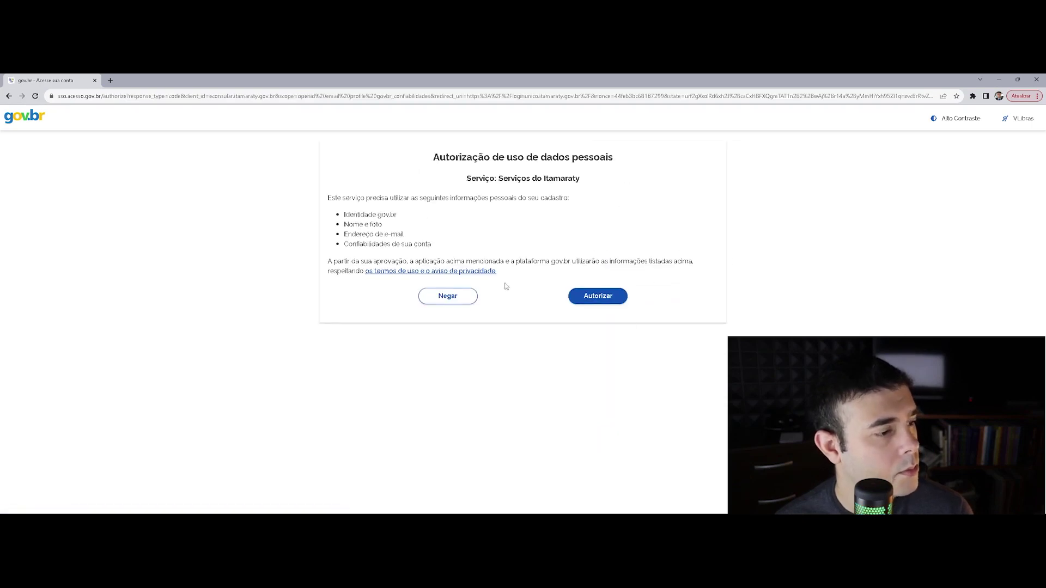
click(612, 303)
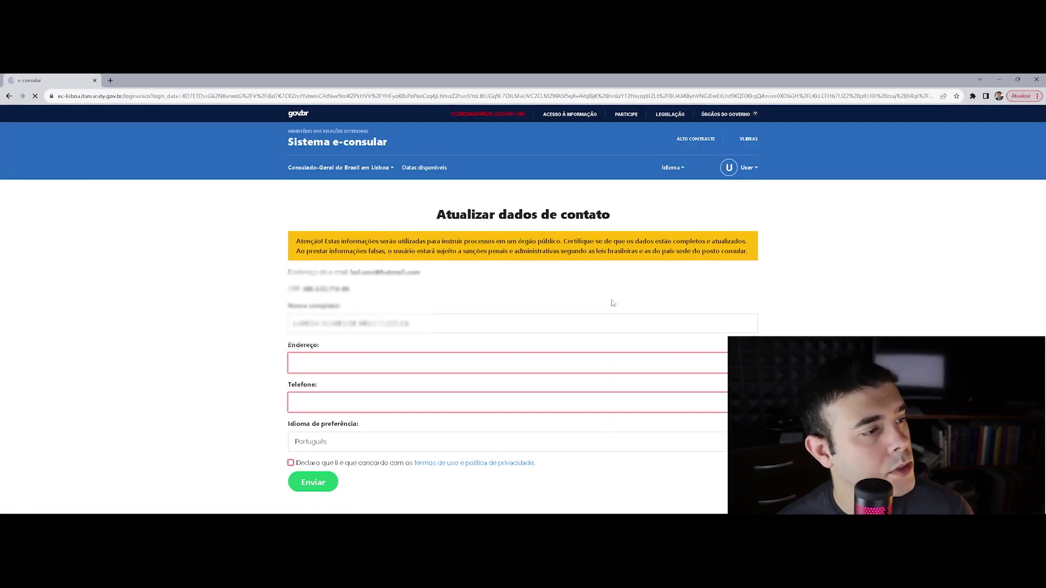
Fill the address from a saved suggestion, enter 'asdasdasdas' as phone, accept the terms and send
scroll(340, 312, down, 1)
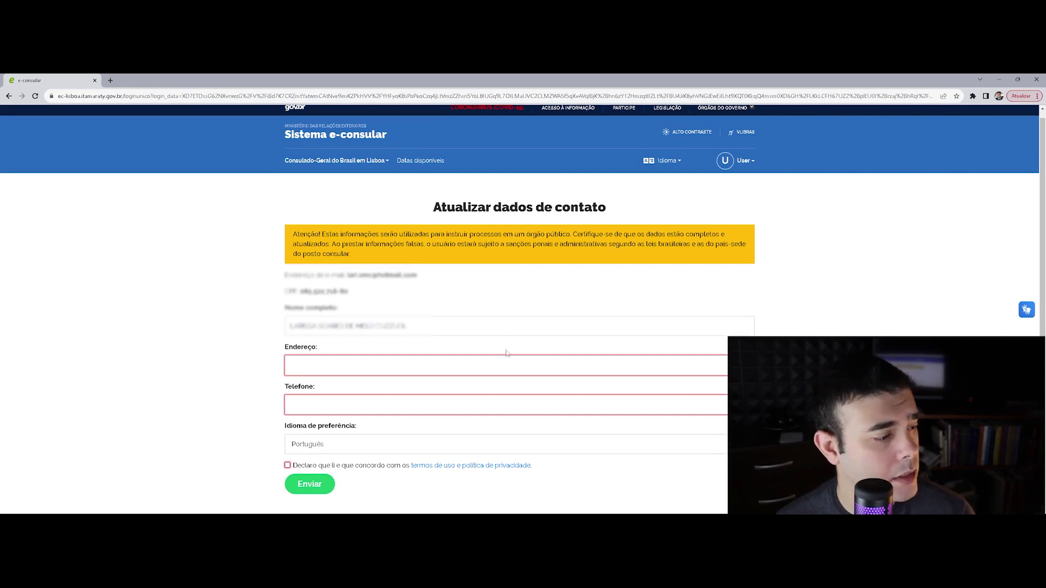
click(361, 368)
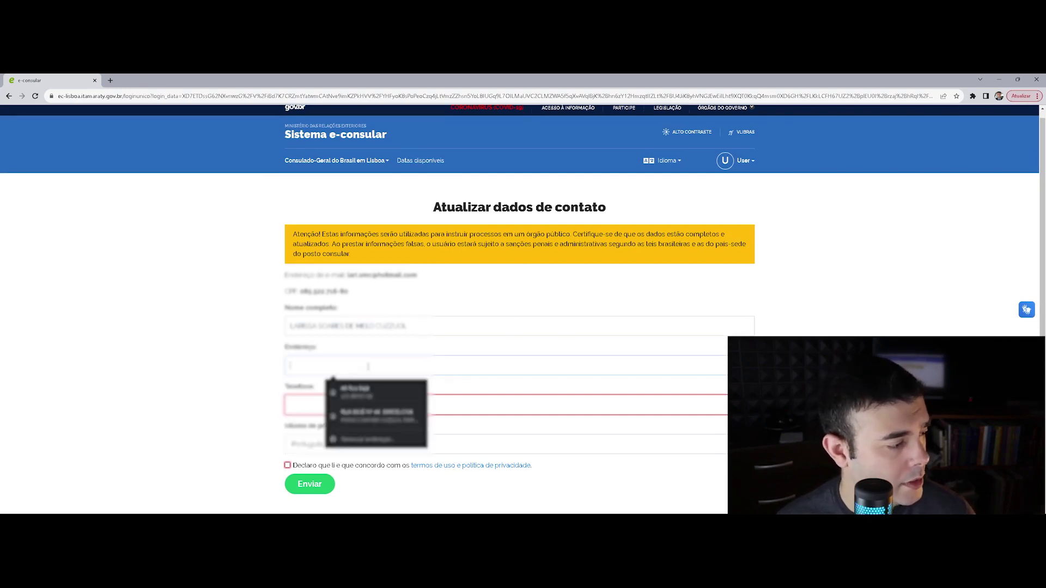
click(327, 402)
click(326, 404)
text(asdasdasdas)
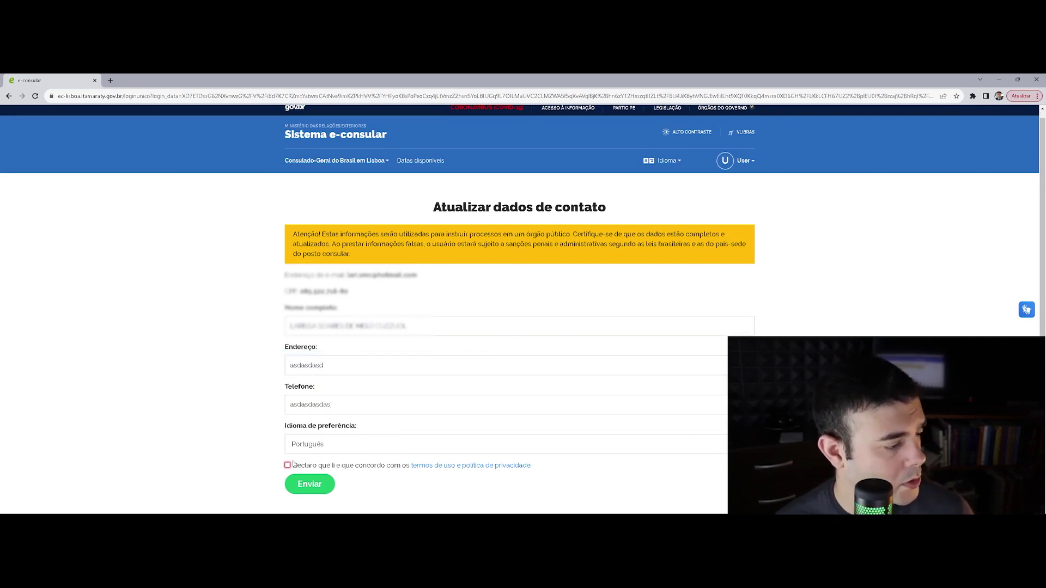
click(303, 465)
click(303, 484)
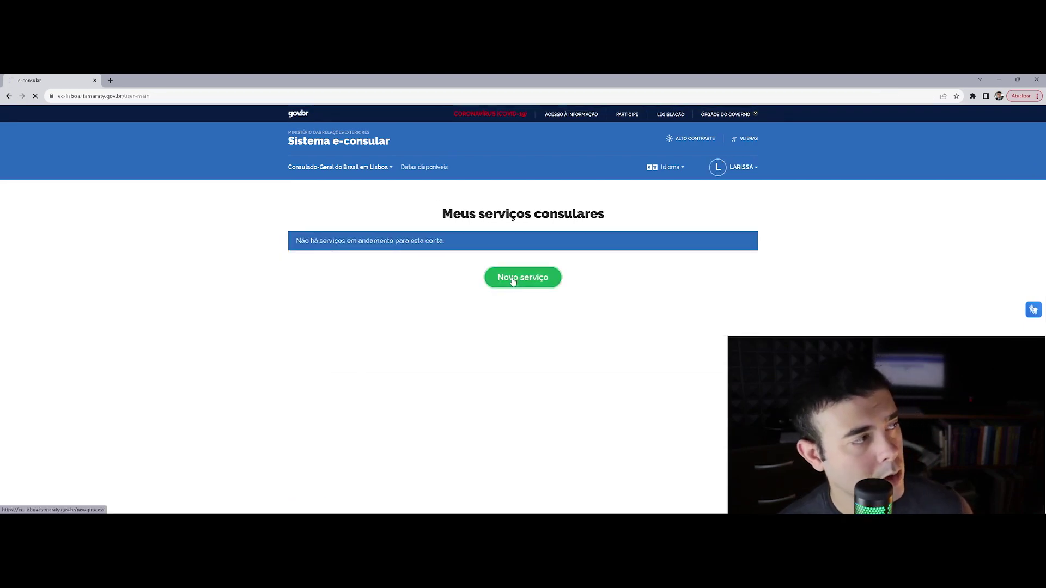
Open the 'Novo serviço' list of available consular services
click(512, 280)
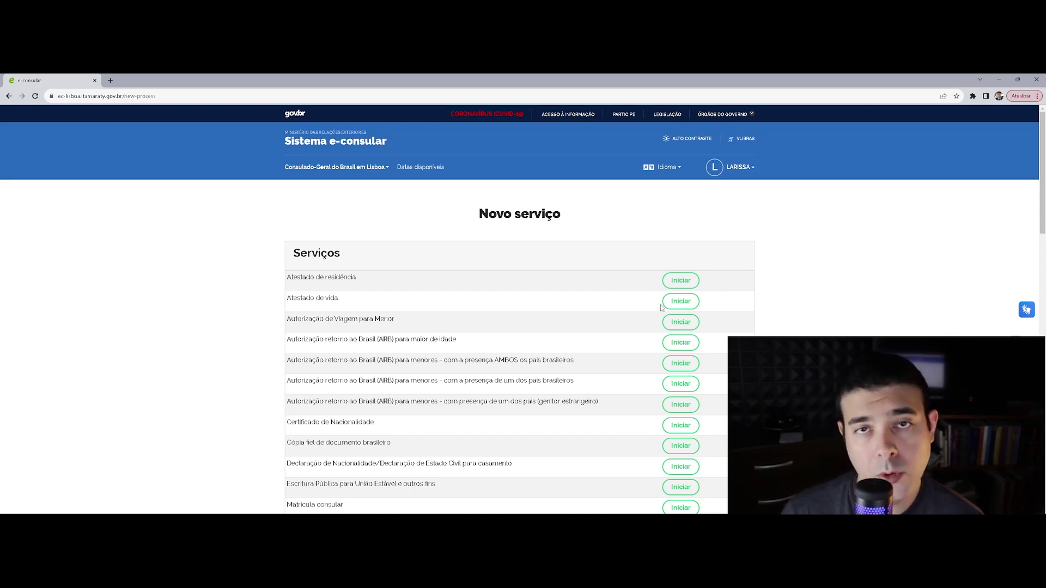
scroll(649, 321, down, 4)
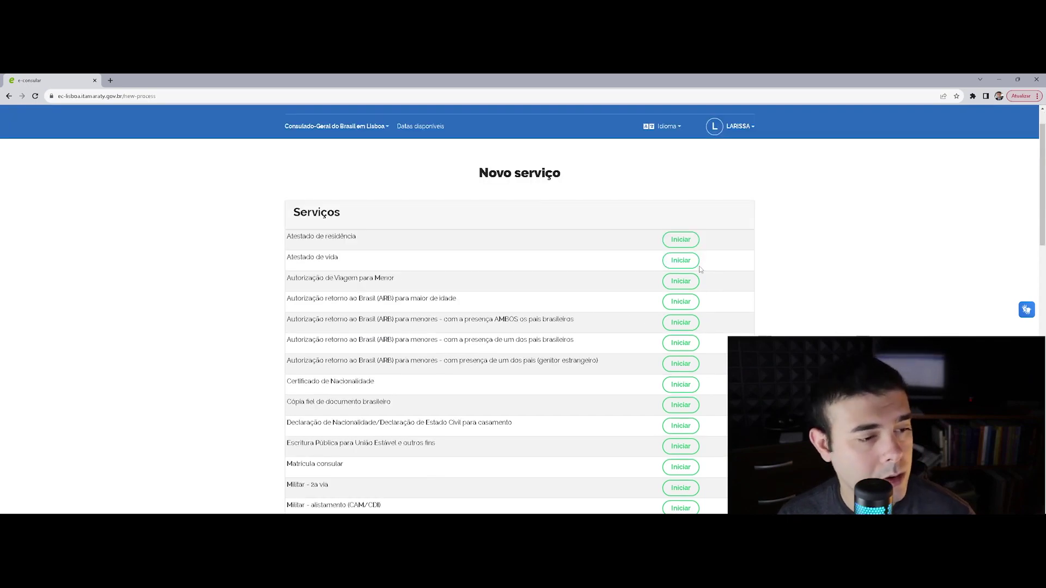
scroll(692, 323, down, 12)
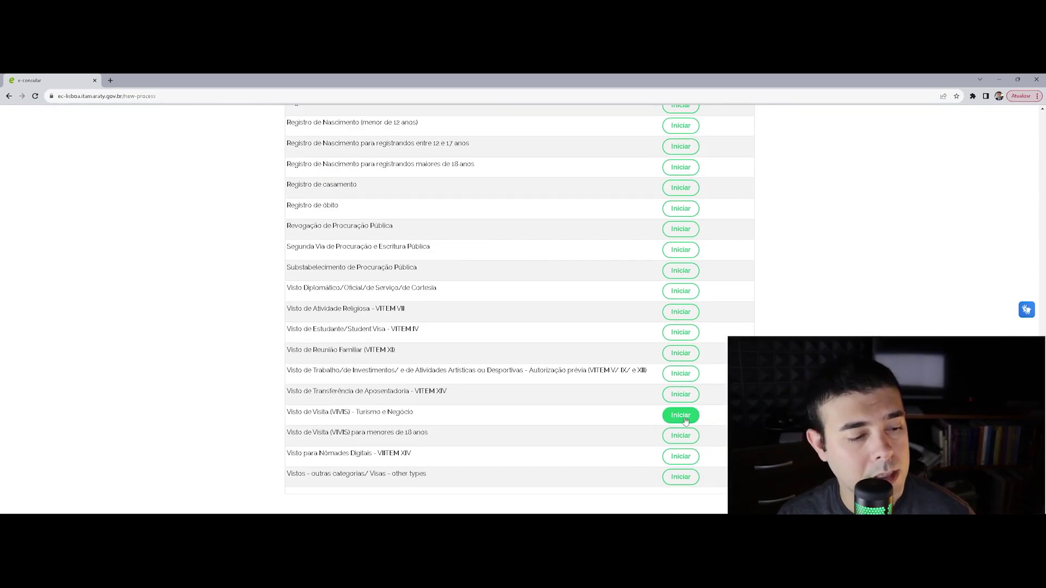
scroll(682, 439, up, 16)
Search the services list for 'certificado' to locate Certificado de Nacionalidade
key(ctrl+f)
text(certifi)
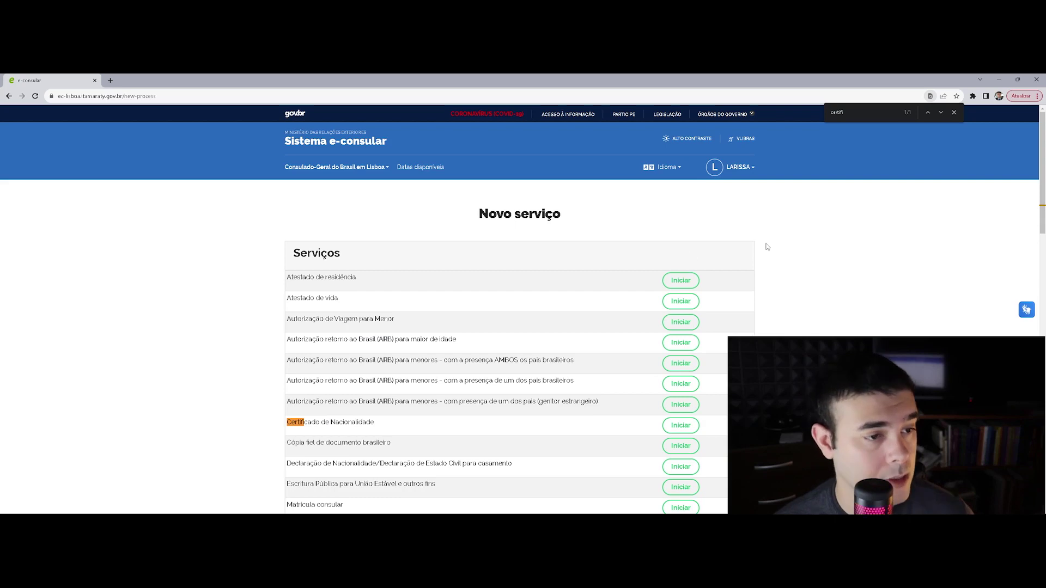
key(BackSpace)
key(BackSpace)
key(BackSpace)
key(BackSpace)
key(BackSpace)
key(BackSpace)
text(cado)
scroll(333, 297, down, 2)
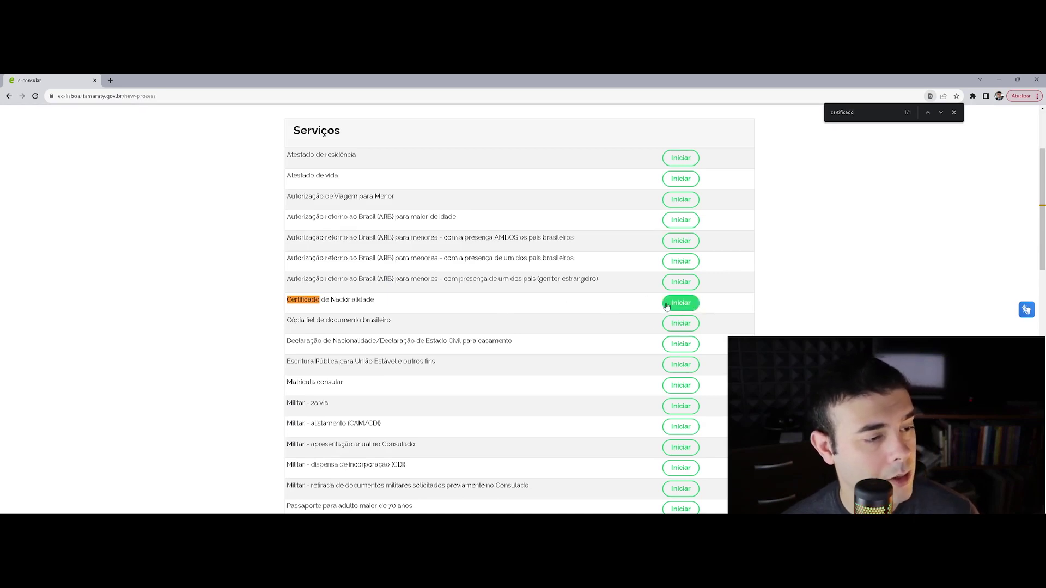
Start Certificado de Nacionalidade and highlight the Porto Seguro, passport, electoral clearance and civic-rights requirements
click(684, 309)
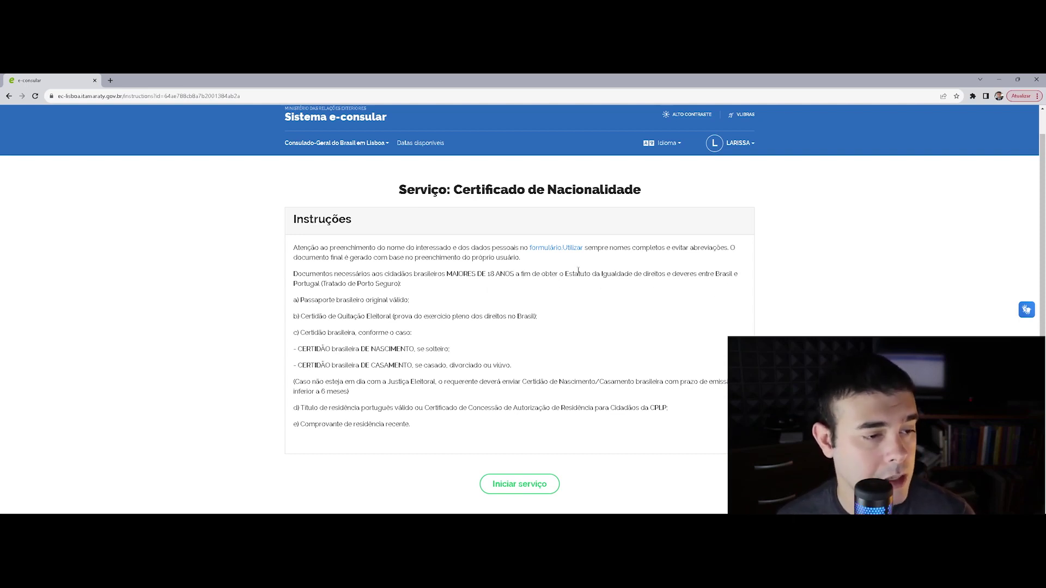
drag(392, 282, 327, 292)
click(351, 309)
triple_click(344, 301)
click(399, 308)
triple_click(375, 317)
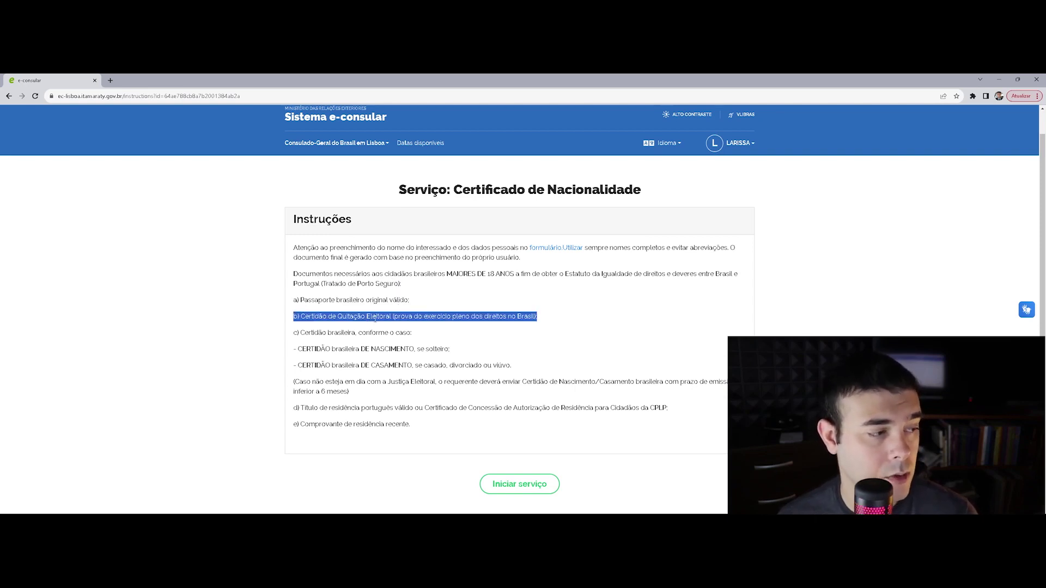
click(428, 331)
drag(400, 316, 531, 316)
click(418, 320)
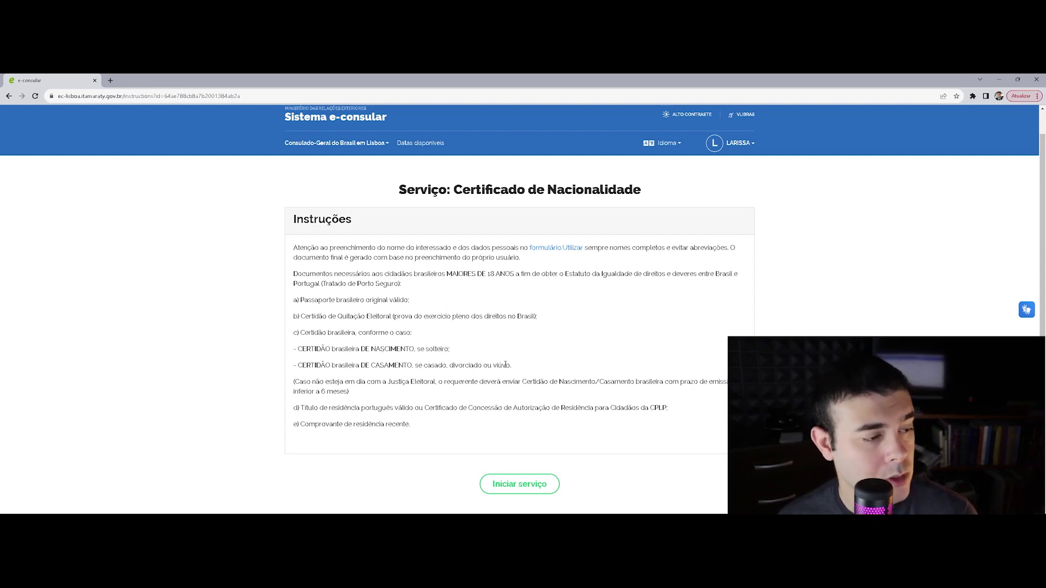
Highlight the birth and marriage CERTIDÃO requirement lines
drag(510, 365, 273, 356)
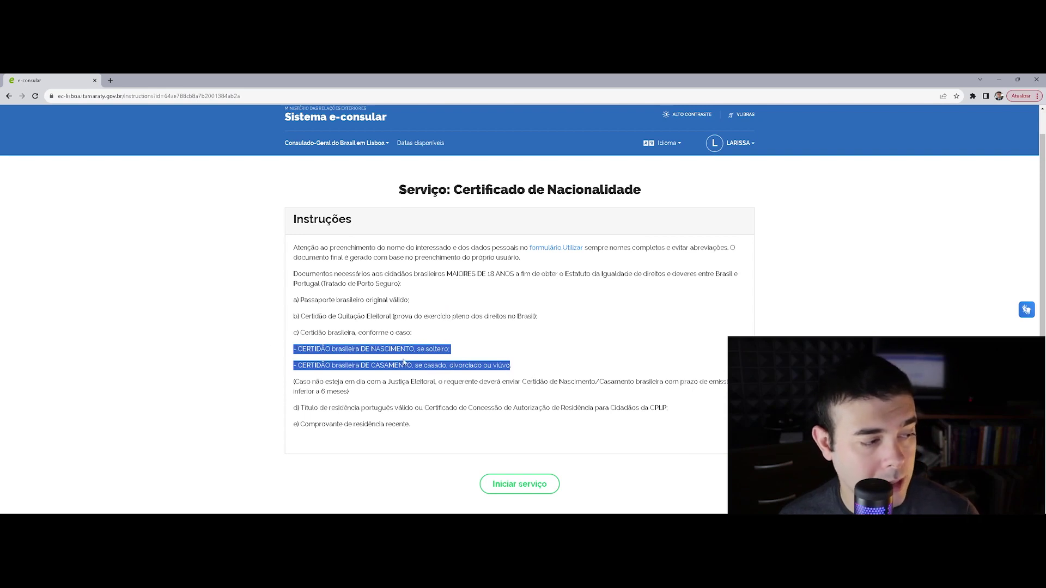
click(520, 361)
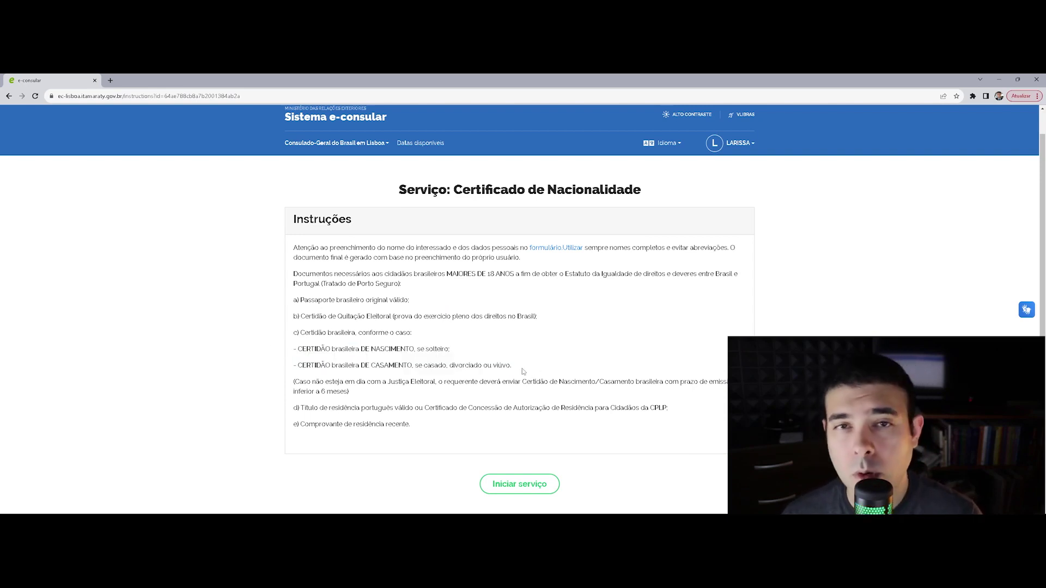
drag(522, 368, 298, 349)
drag(514, 369, 321, 349)
drag(528, 370, 294, 336)
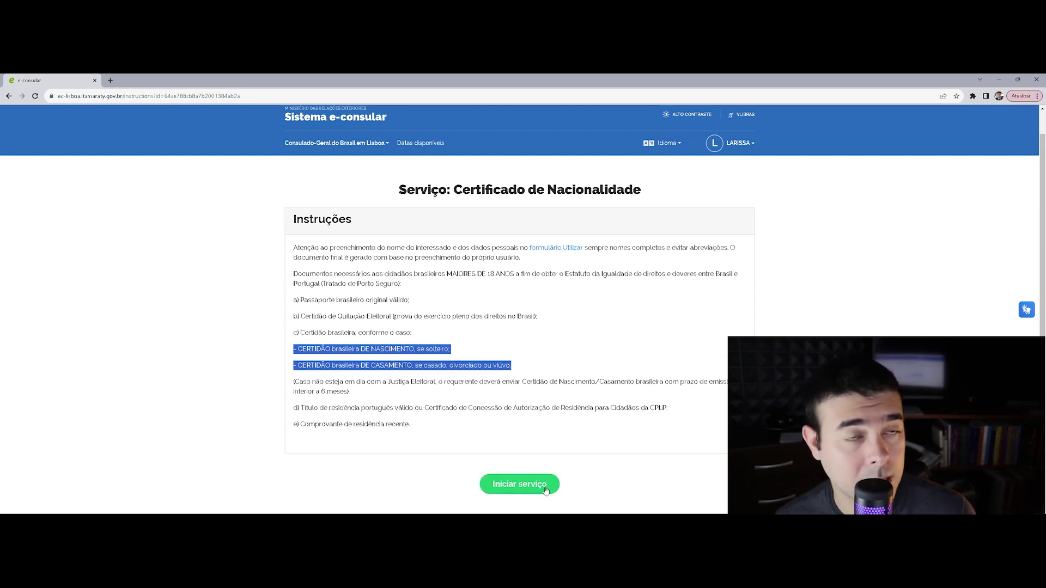
Highlight the electoral clearance requirement, six-month validity note and Justiça Eleitoral exception
click(502, 348)
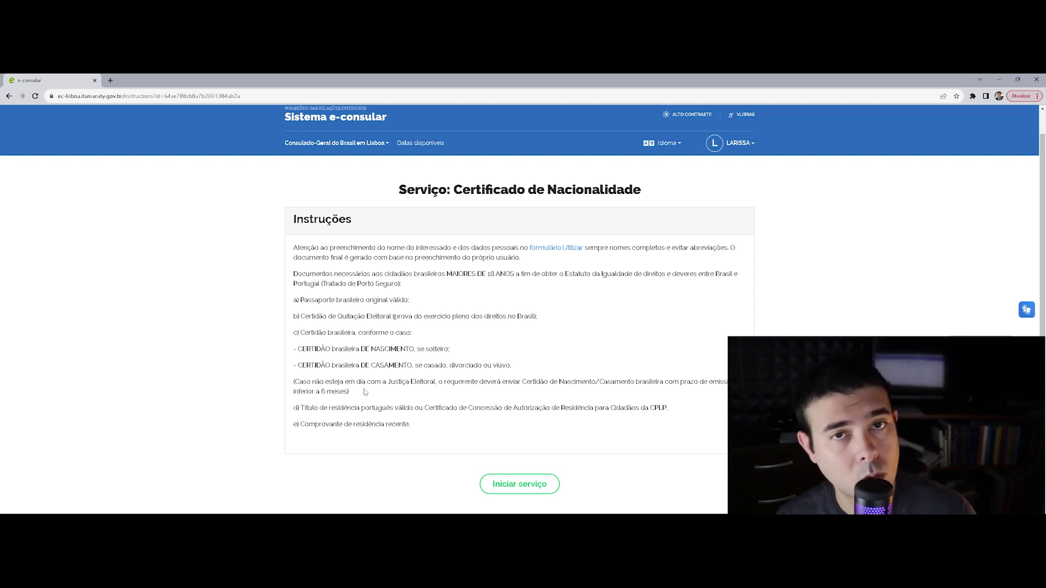
triple_click(496, 318)
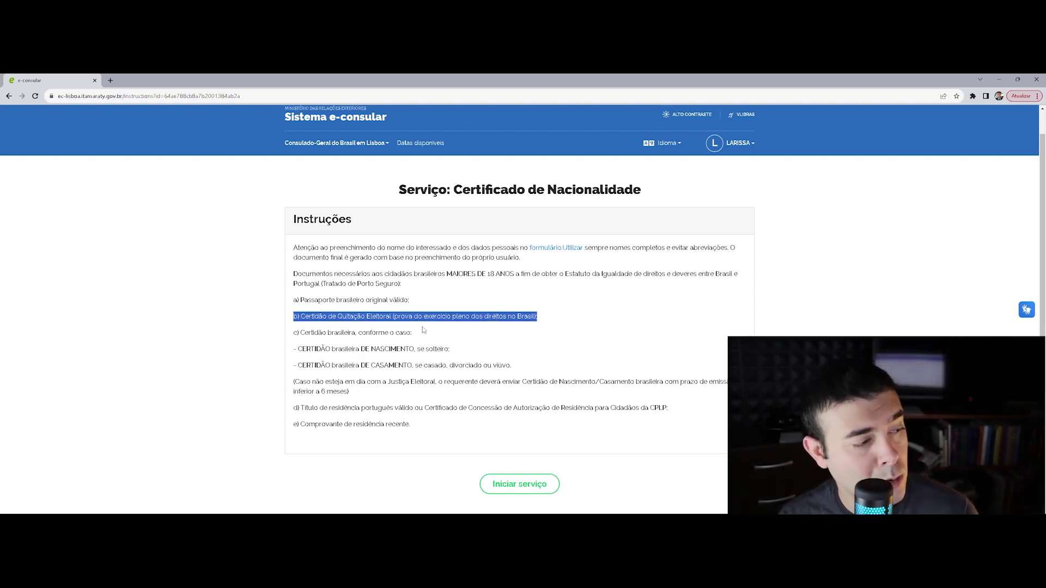
click(424, 330)
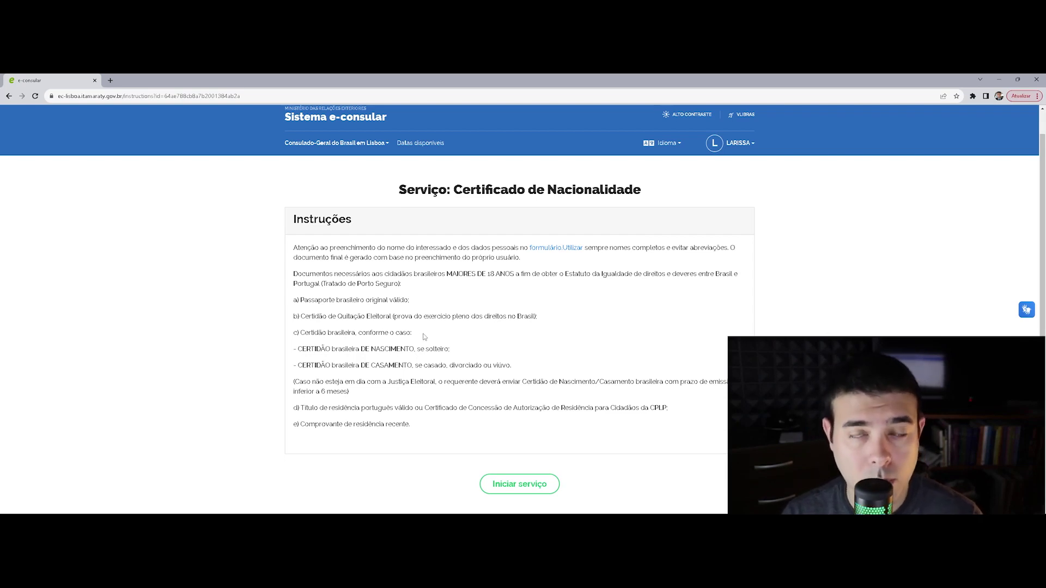
double_click(432, 316)
double_click(399, 382)
click(378, 392)
drag(603, 381, 656, 400)
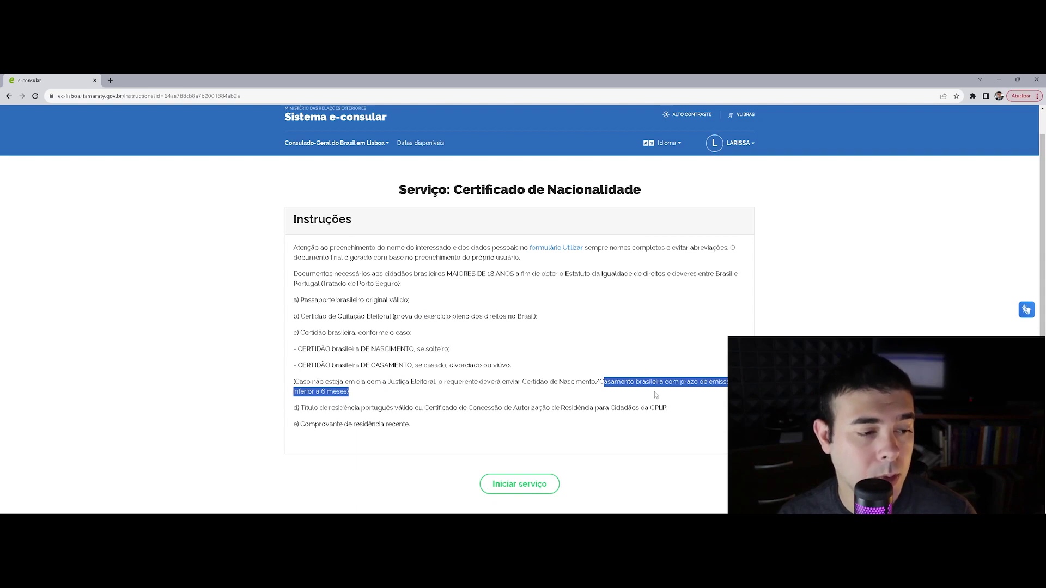
click(380, 374)
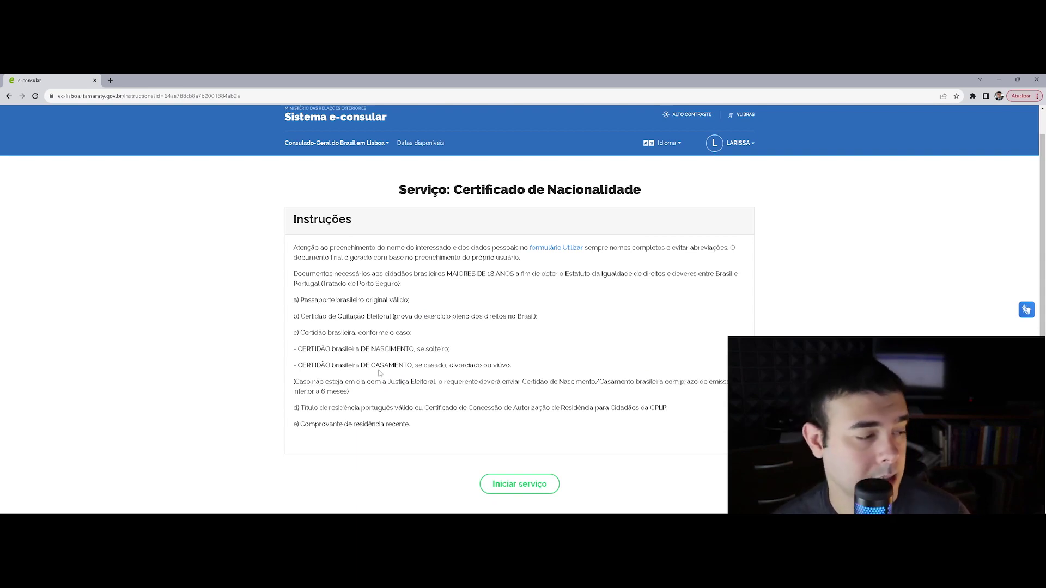
drag(356, 394, 305, 383)
click(349, 401)
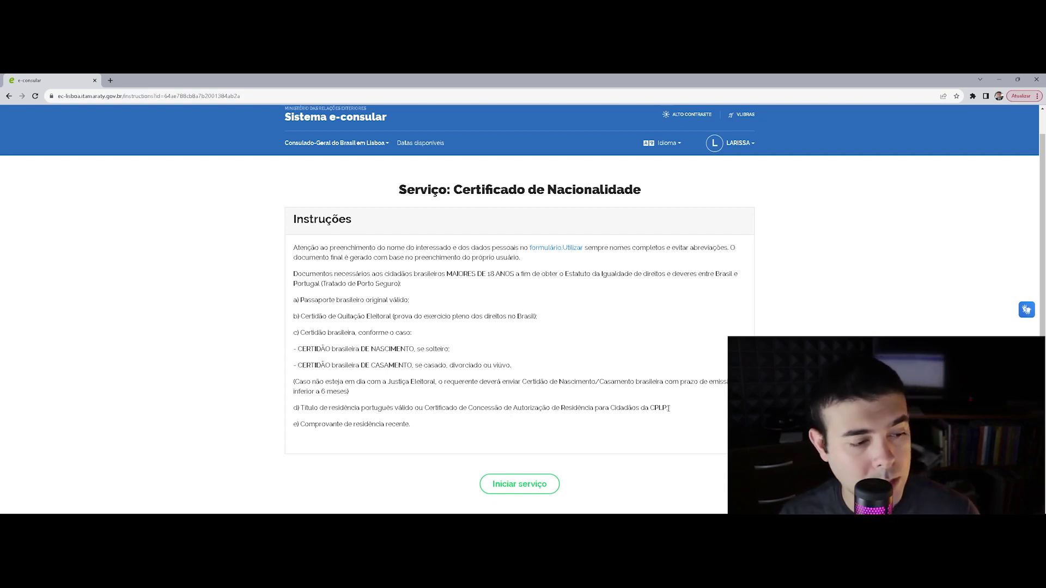
Highlight the Portuguese residence permit requirement, then choose Iniciar serviço to bring up the Atenção confirmation
drag(676, 410, 284, 404)
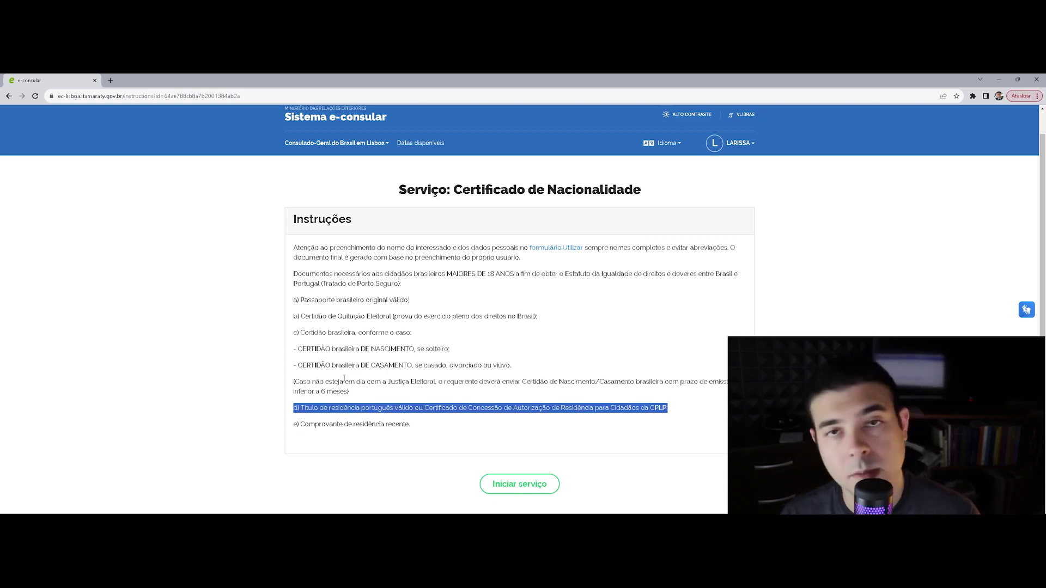
click(522, 406)
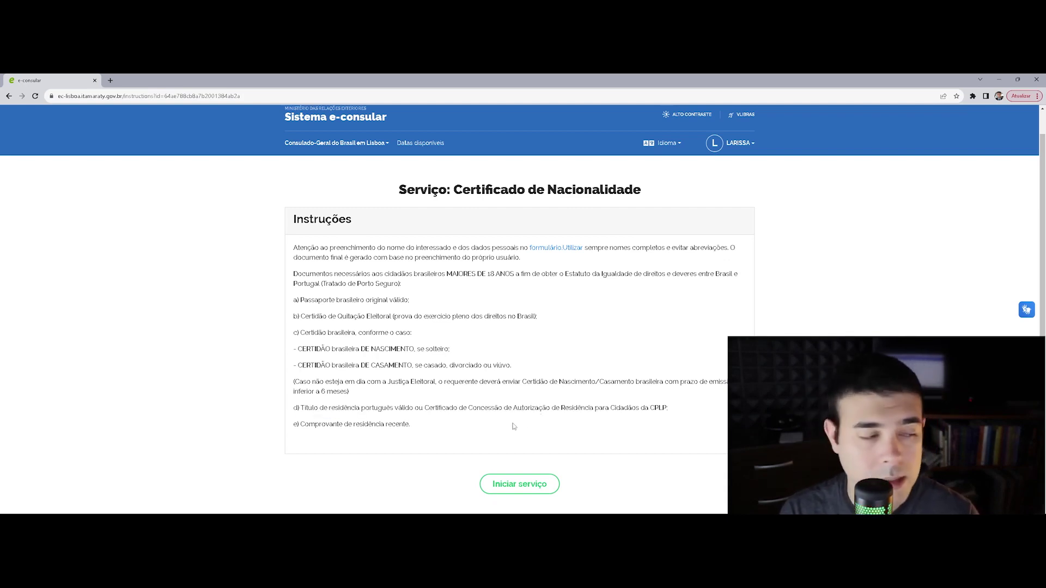
triple_click(671, 405)
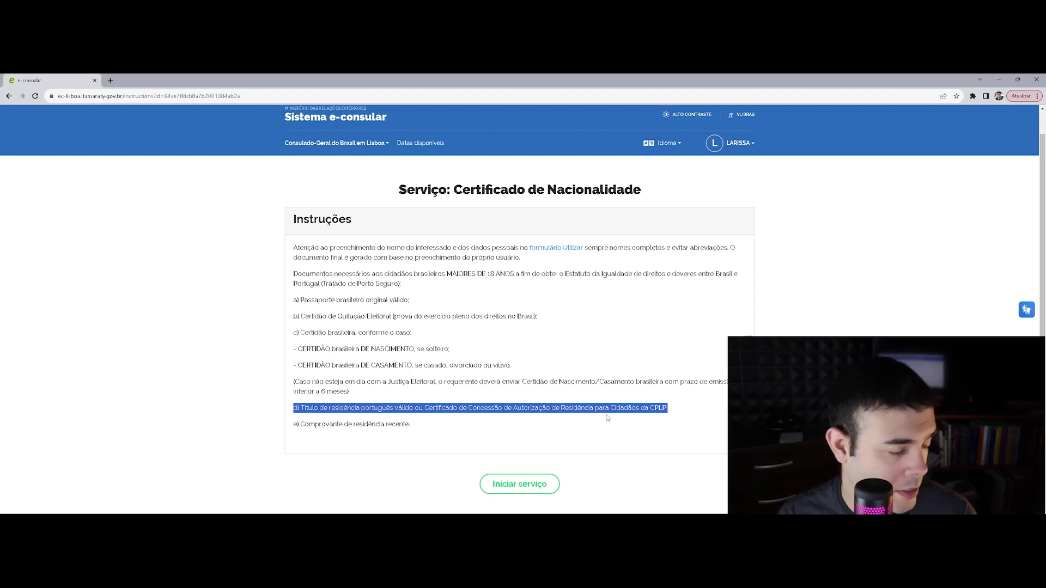
click(392, 436)
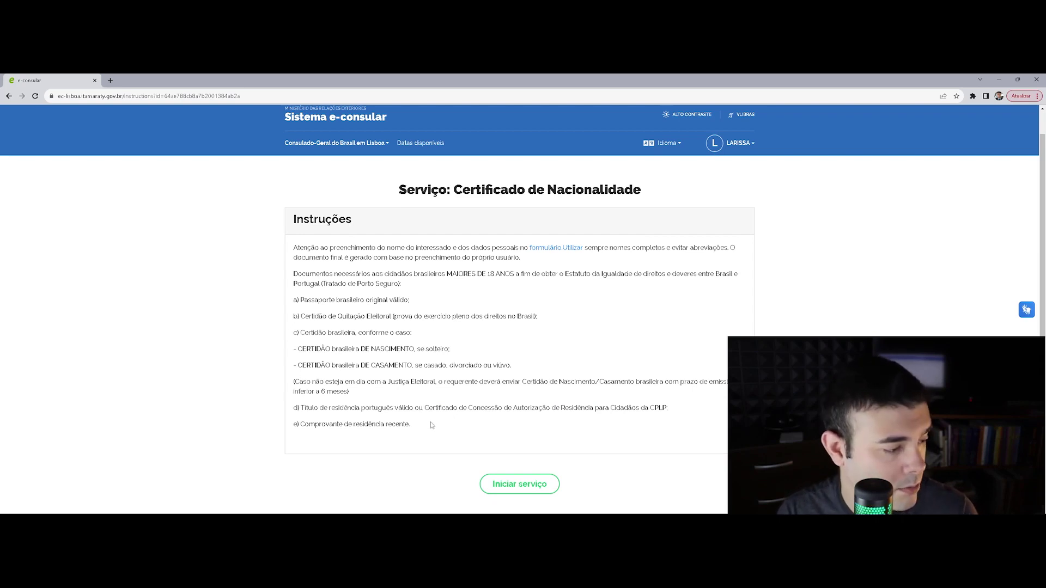
click(535, 491)
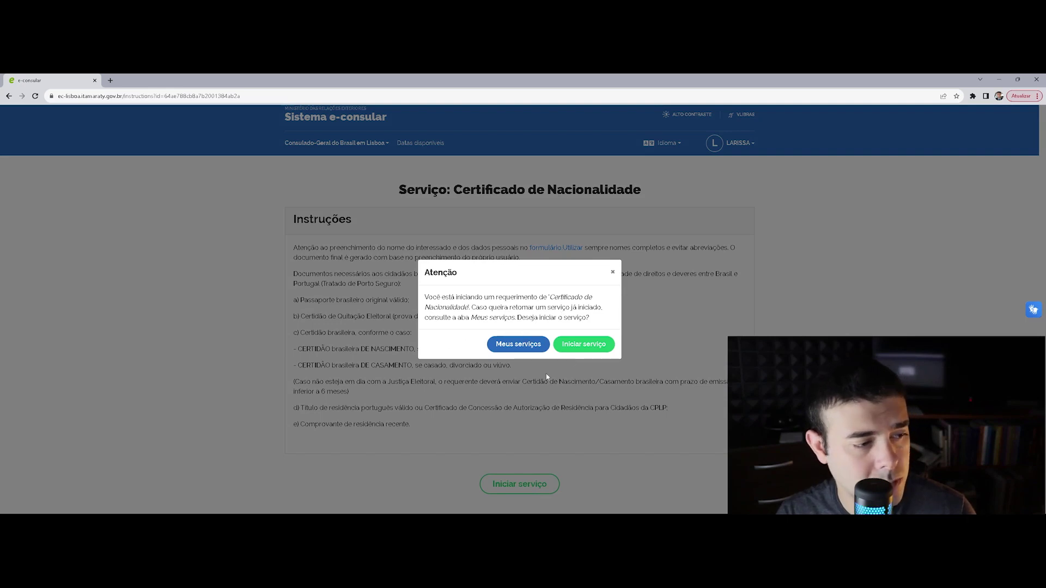
Confirm starting the request and compare the account-holder and Outra pessoa applicant options
click(581, 348)
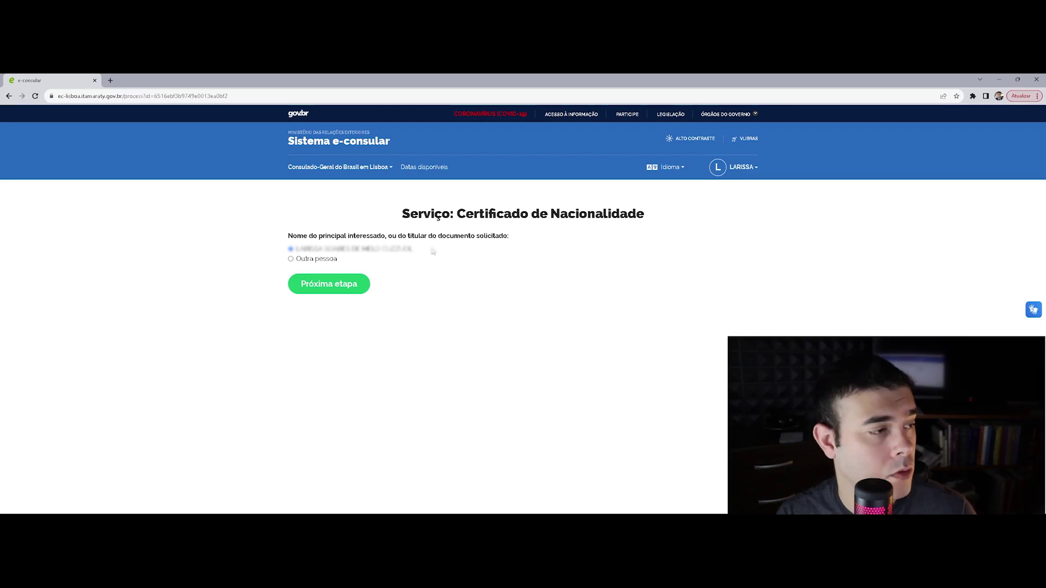
click(316, 260)
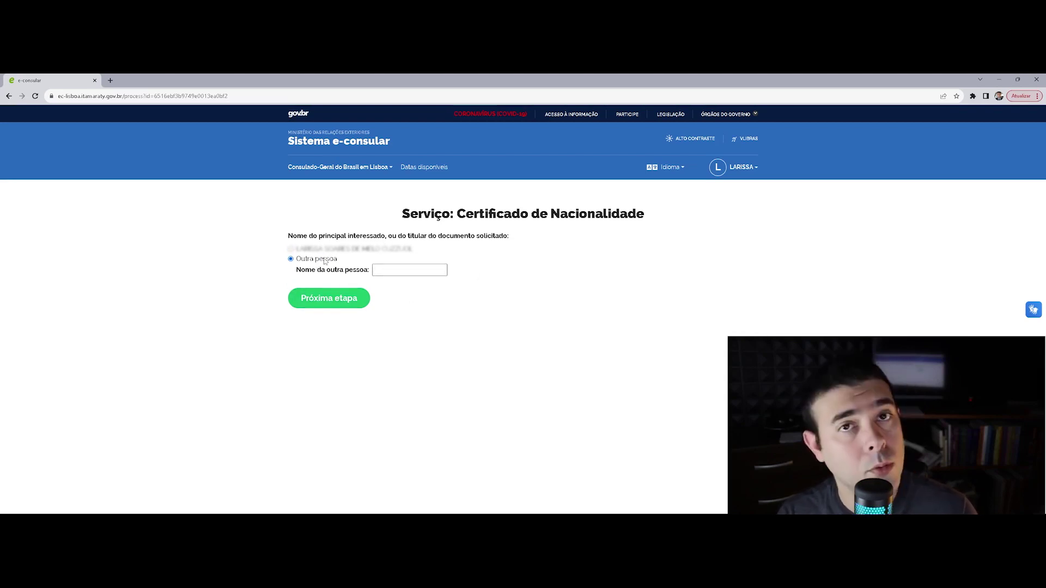
click(314, 251)
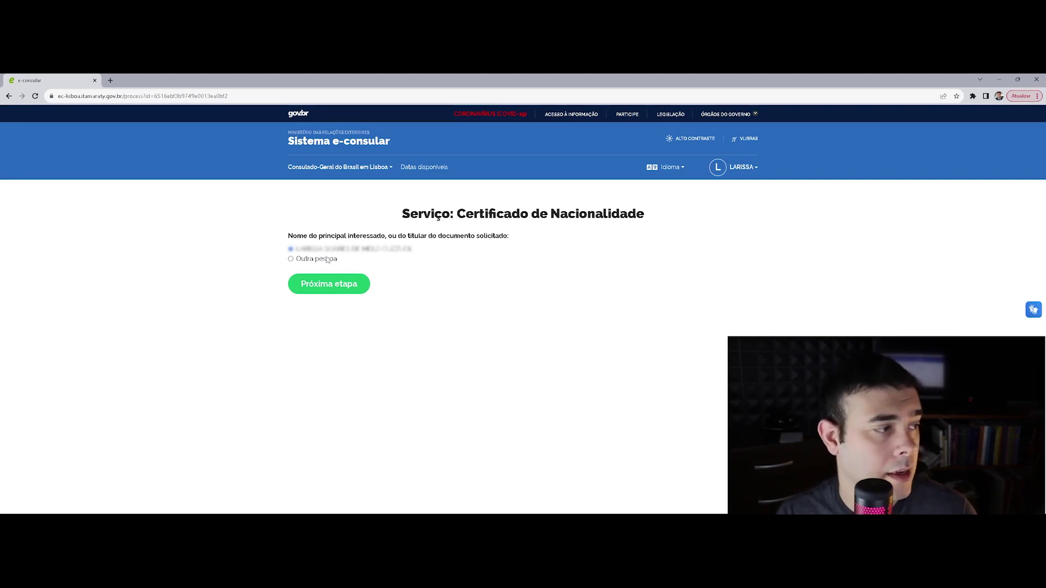
click(327, 259)
click(385, 269)
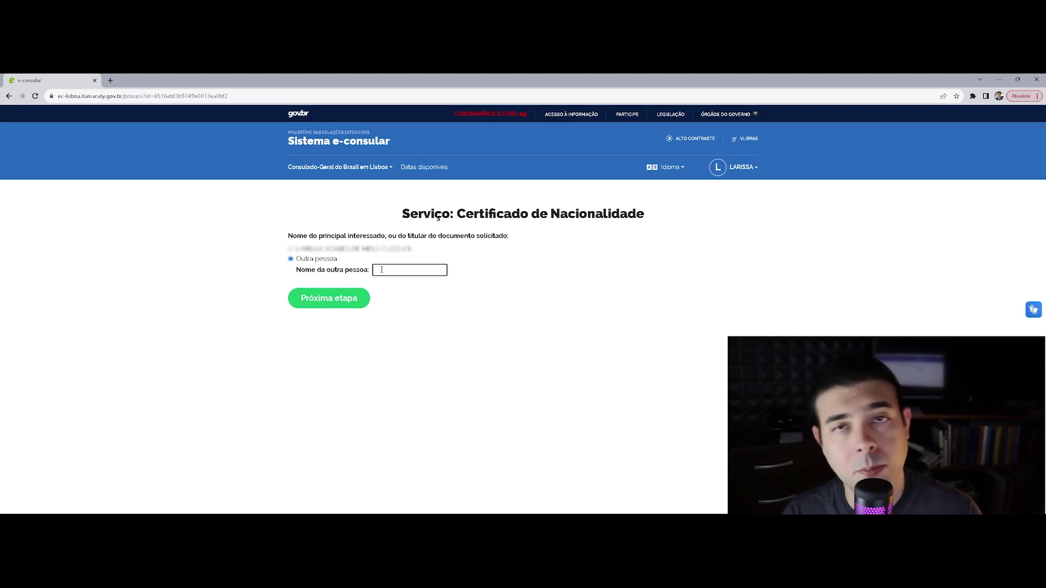
click(319, 250)
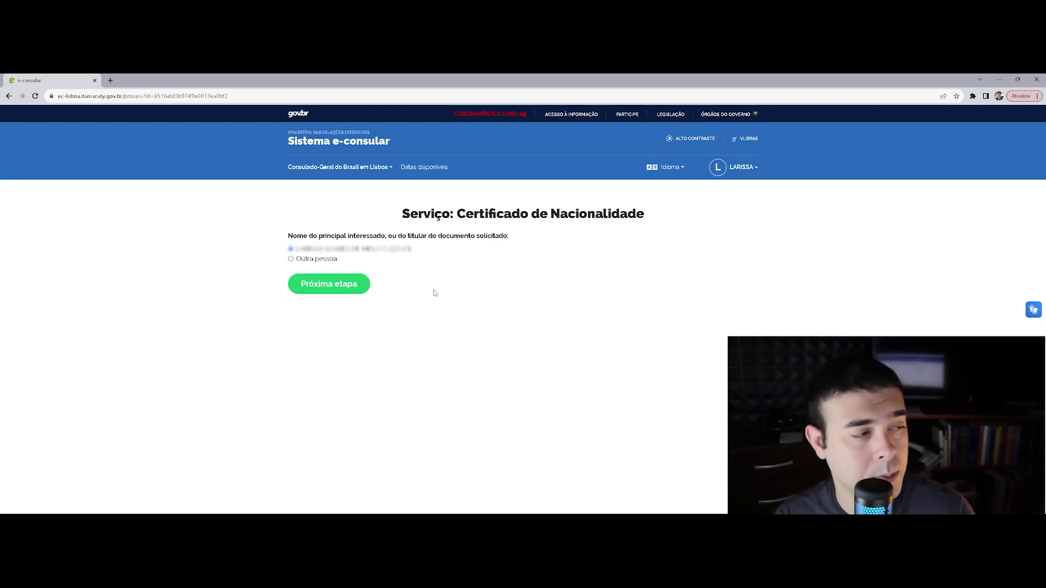
Settle on the account holder as applicant and advance to the Modelo de Declaração step
click(327, 260)
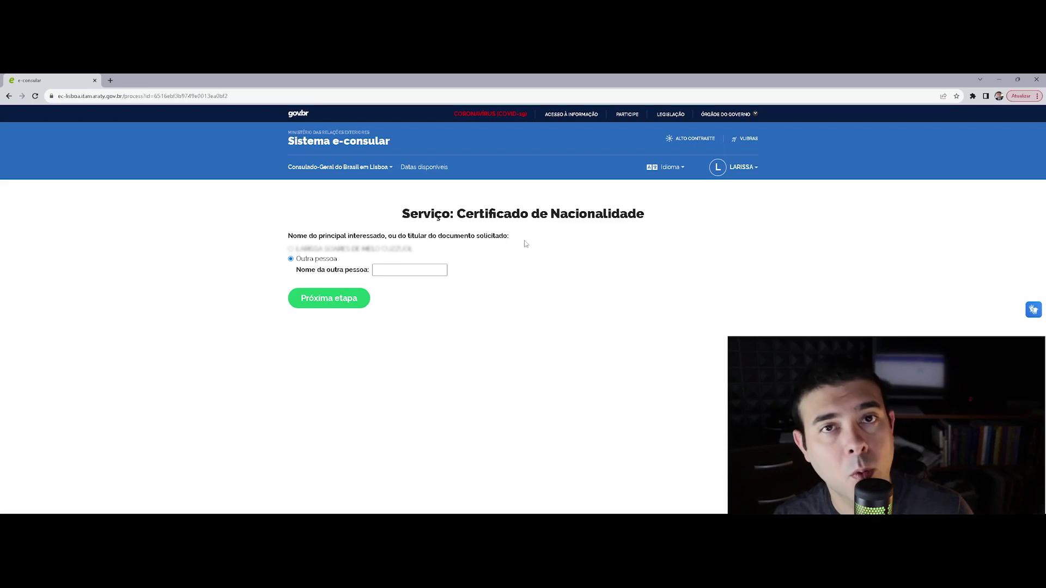
click(382, 268)
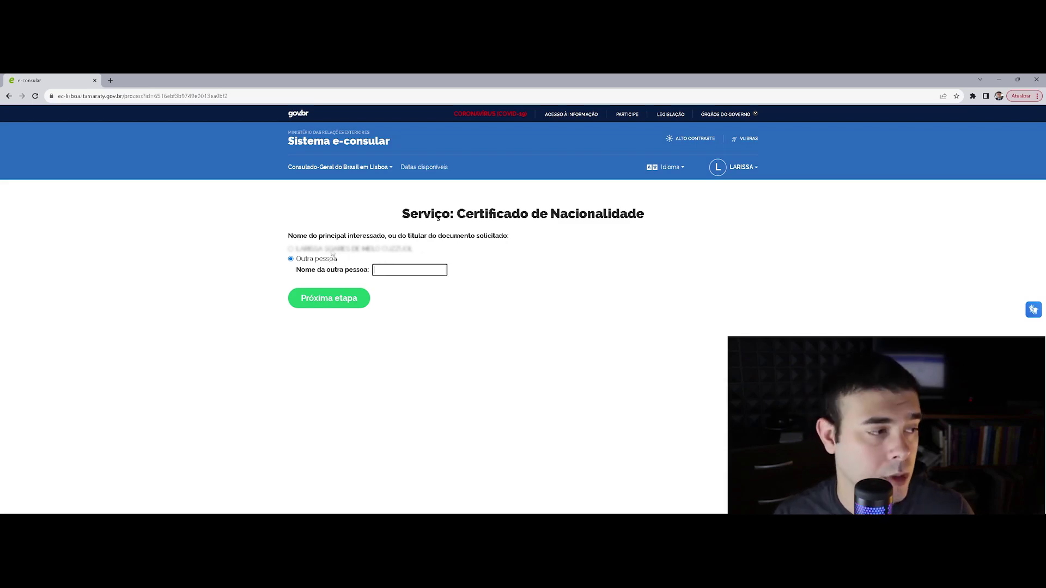
click(435, 339)
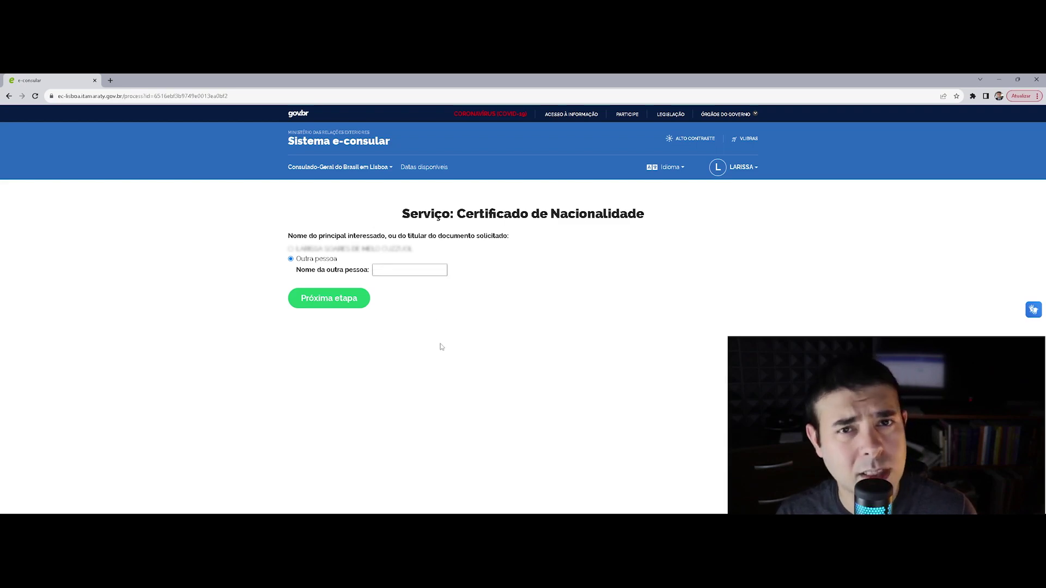
click(327, 248)
click(321, 259)
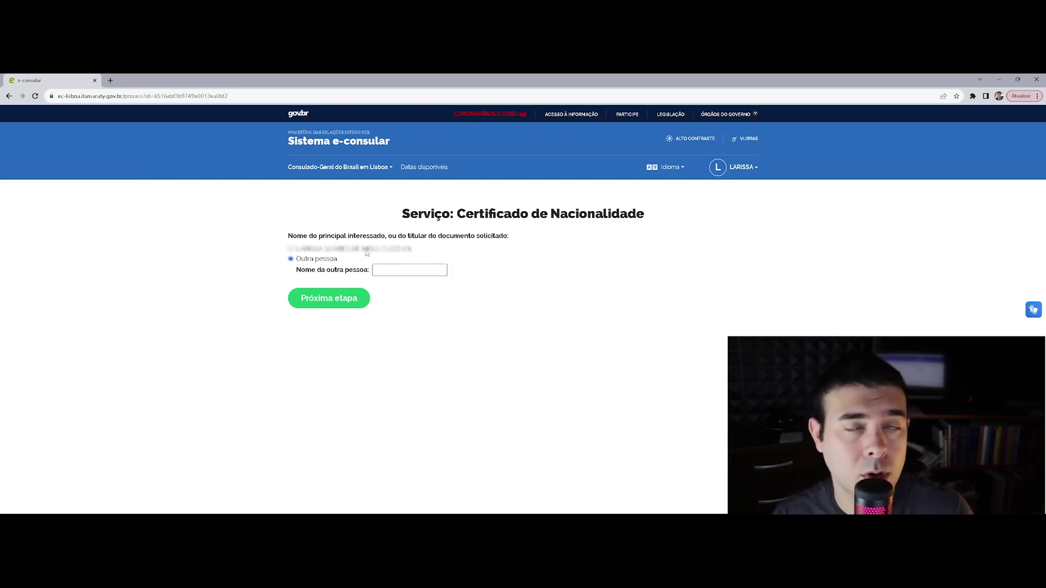
click(291, 249)
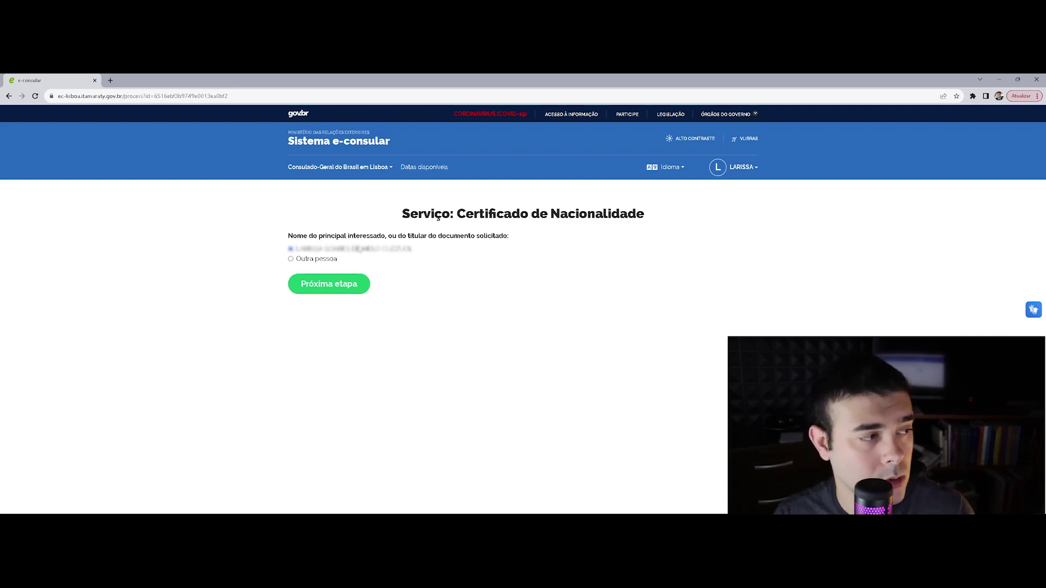
click(329, 284)
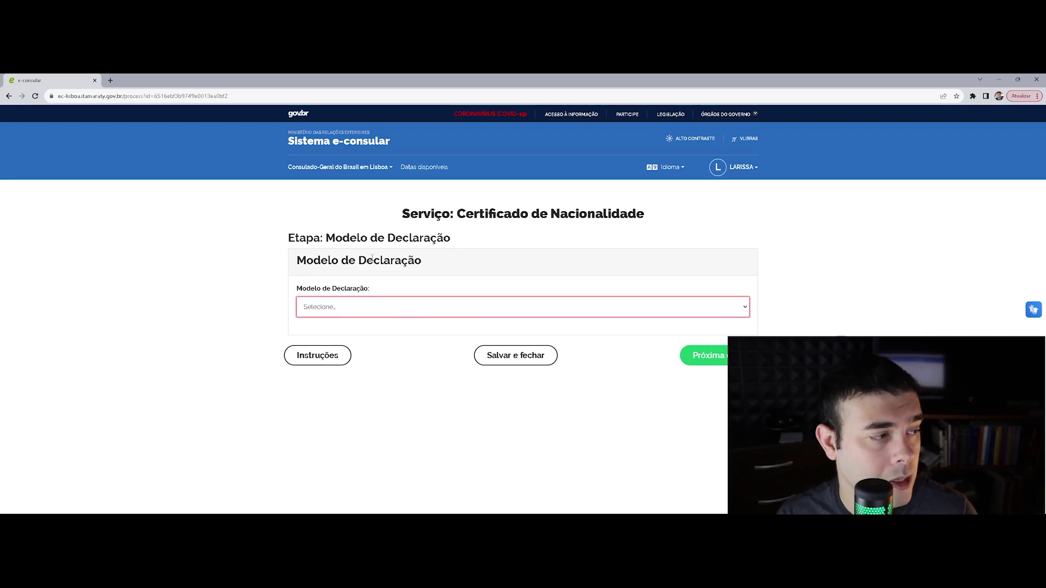
Pick the second CERTIFICADO DE NACIONALIDADE model, covering political rights, and proceed to Informações do Solicitante
click(488, 311)
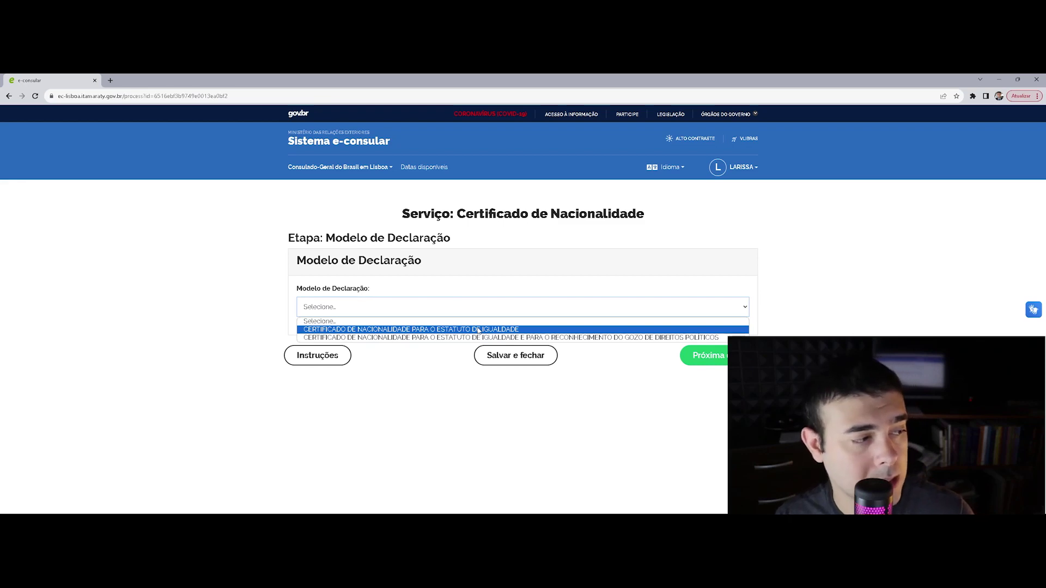
click(478, 330)
click(703, 355)
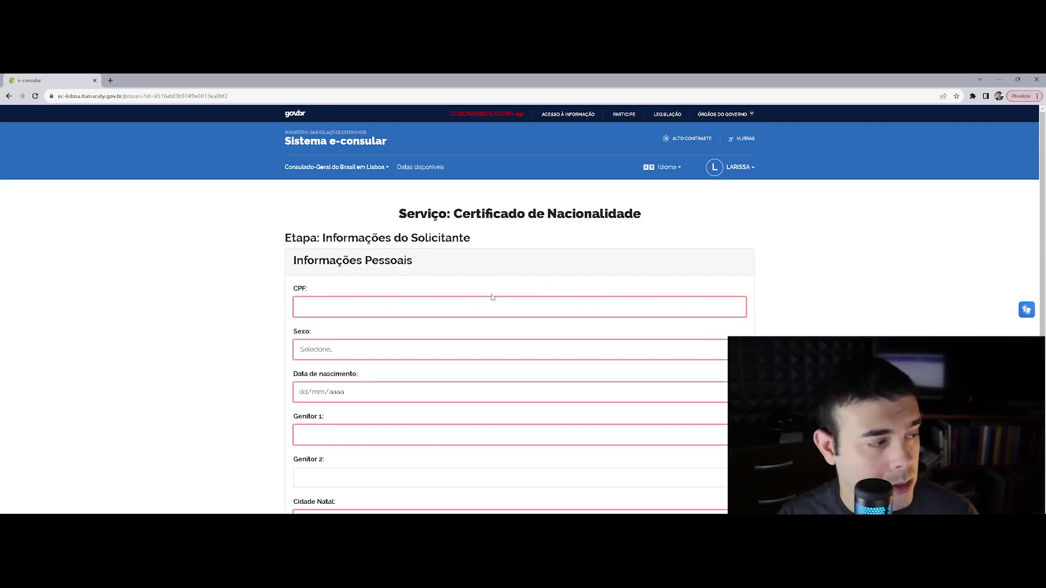
Enter the applicant's CPF number in the personal-information form
scroll(377, 310, down, 1)
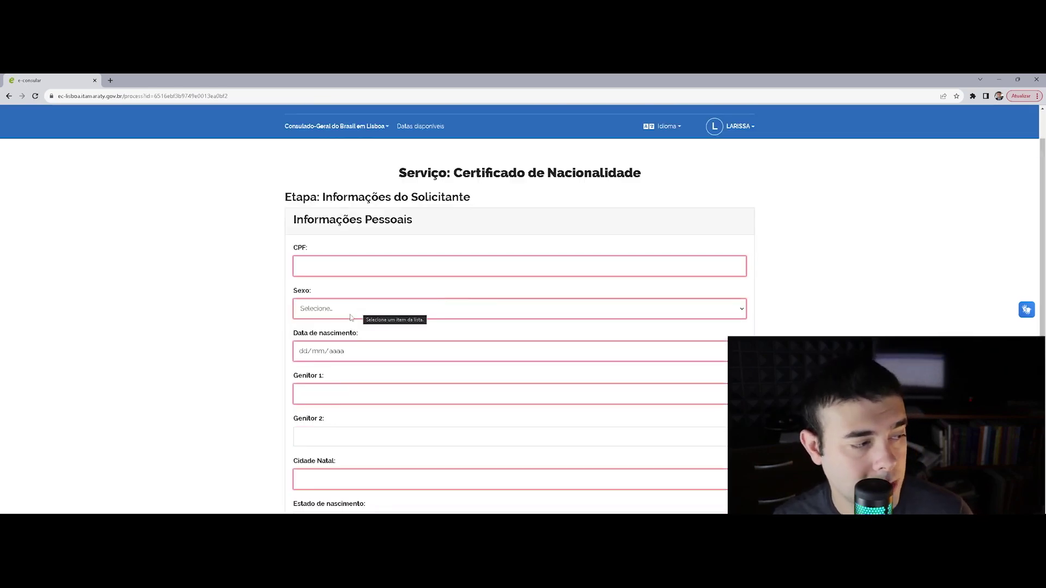
scroll(334, 270, down, 2)
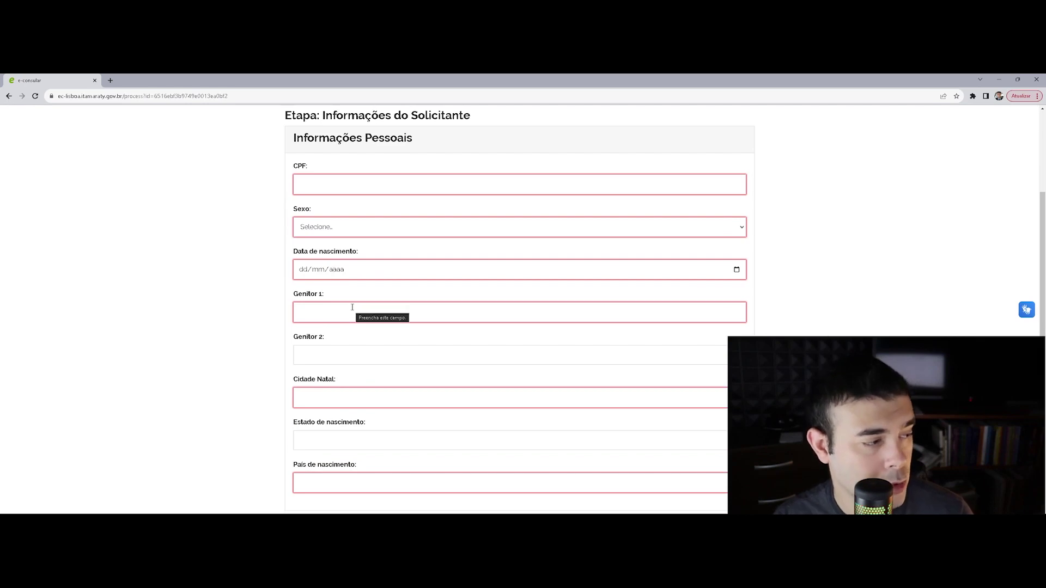
scroll(325, 343, down, 2)
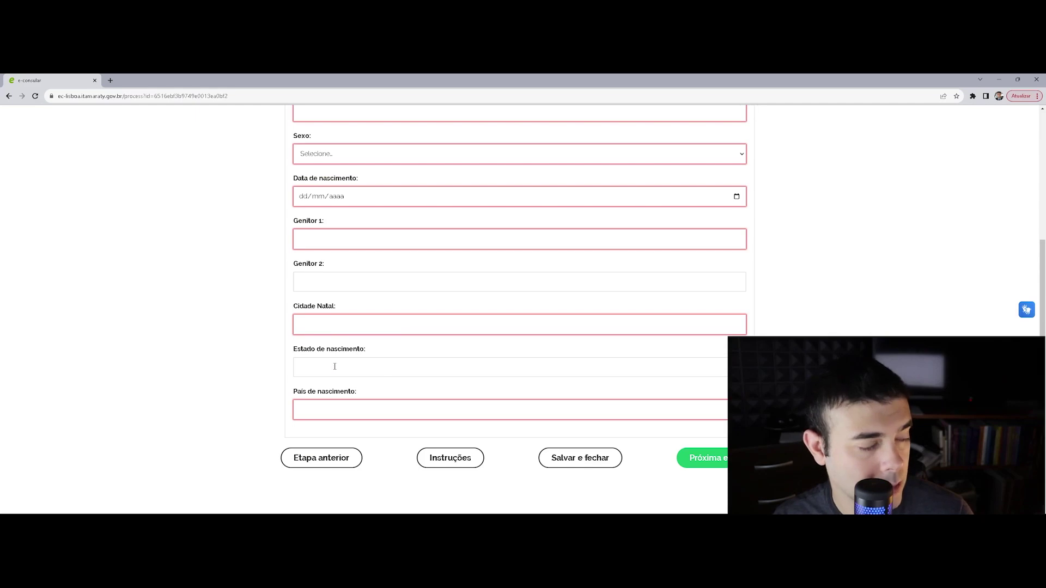
scroll(350, 409, up, 5)
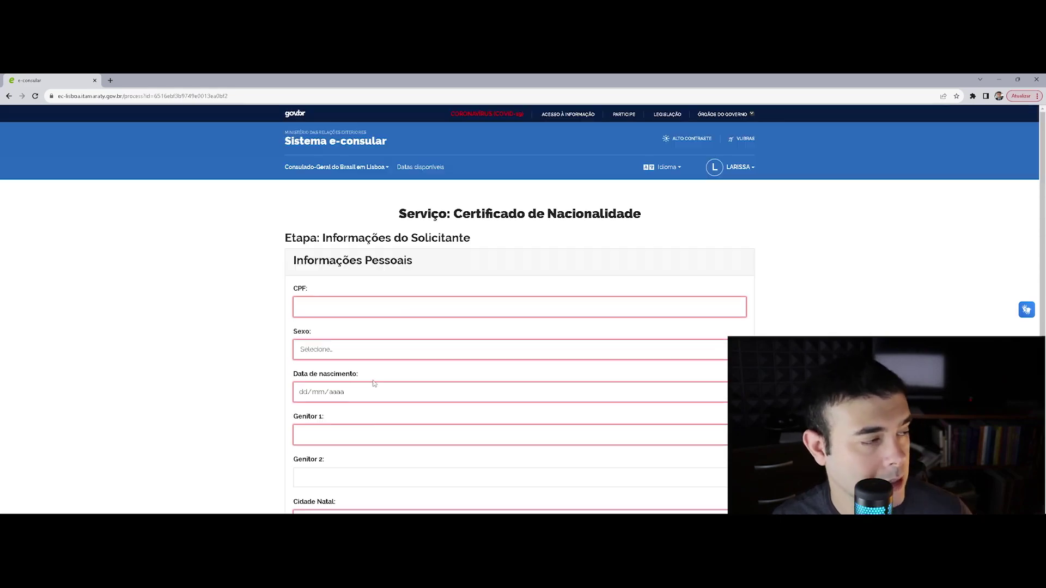
click(345, 308)
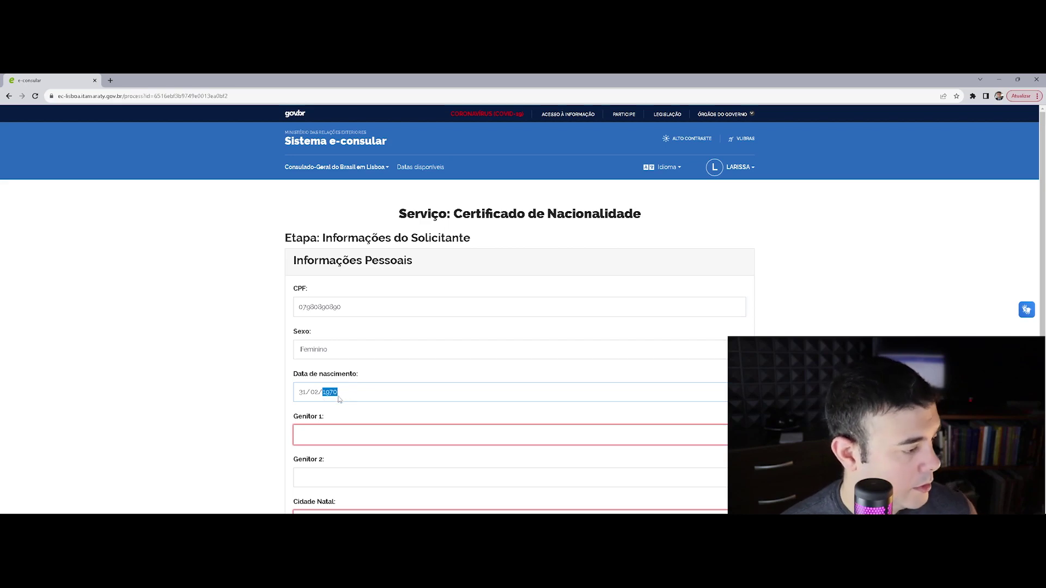
Fill in the Genitor 1 and Genitor 2 names with sample text
click(339, 436)
text(asdasdasd asd asd as)
click(374, 470)
text(asda sd asd asd)
scroll(373, 463, down, 2)
click(362, 429)
text(asdasdasda s)
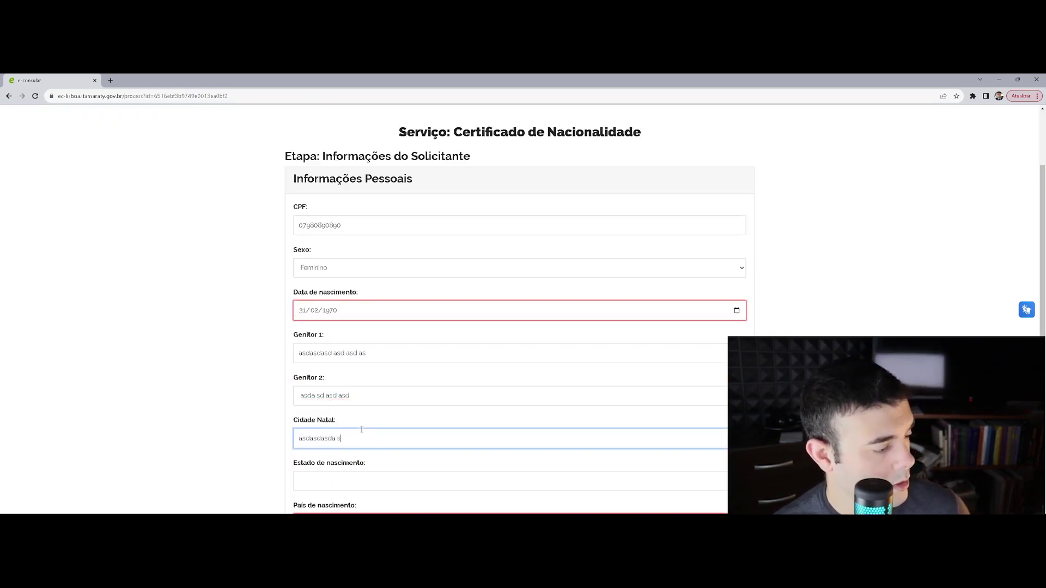
scroll(360, 436, down, 2)
Fill country and state of birth, correct the birth date with 21/06, and advance to Documentos
click(345, 409)
text(asdasda)
click(362, 365)
text(sdasdasdasd)
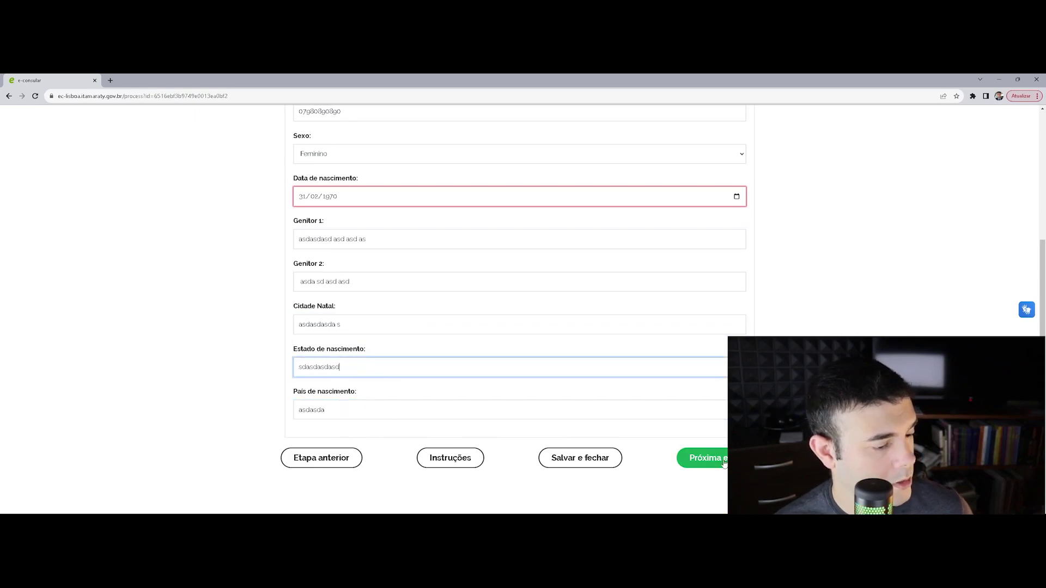
click(708, 458)
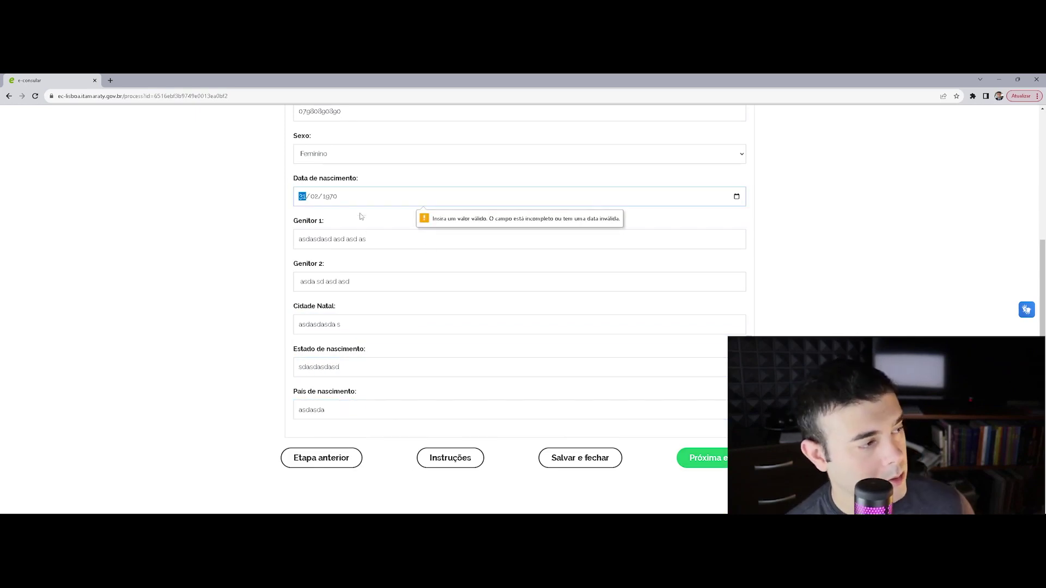
text(21/0)
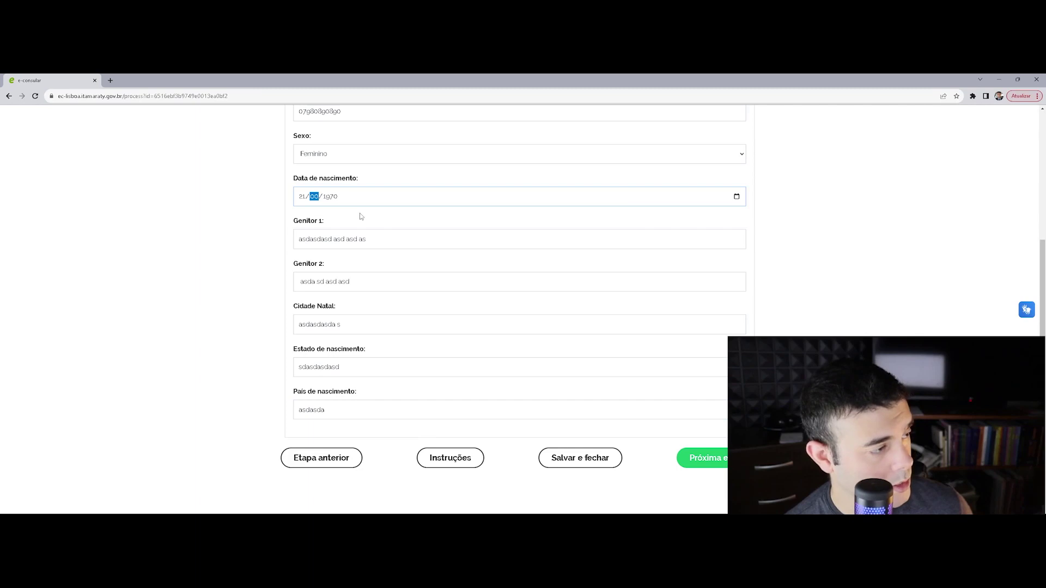
text(6)
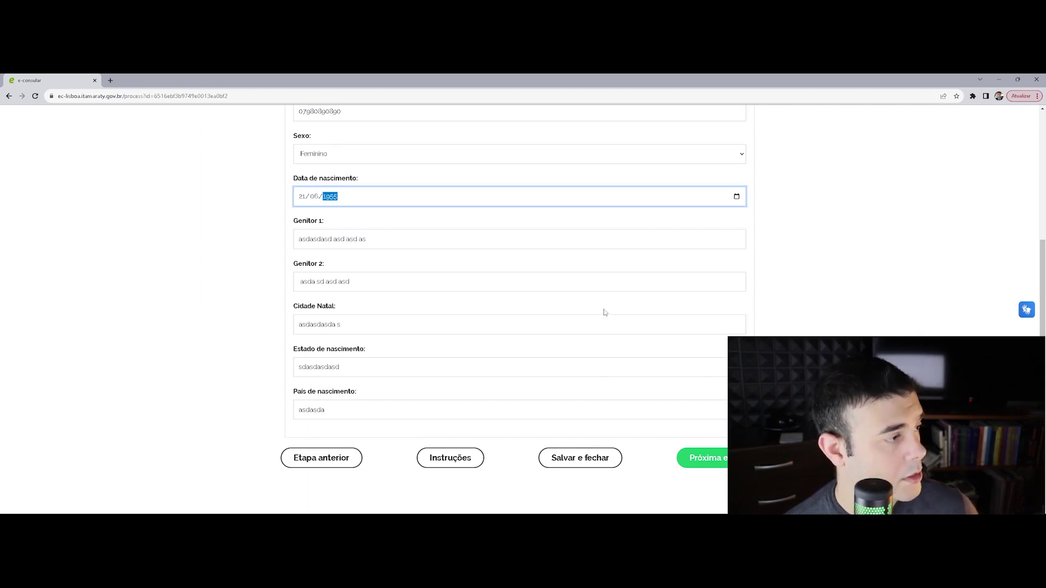
click(703, 458)
click(439, 307)
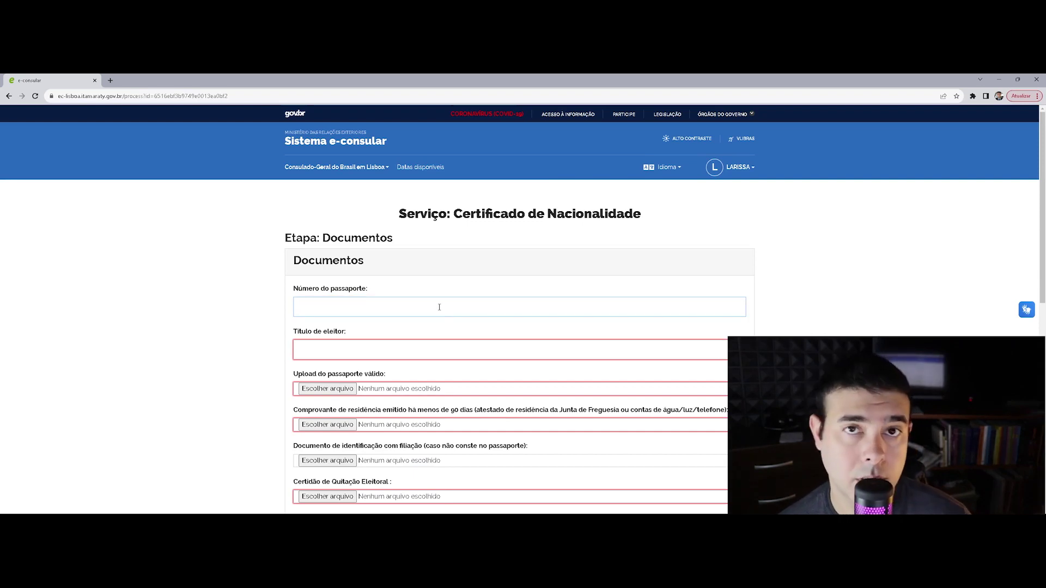
click(378, 344)
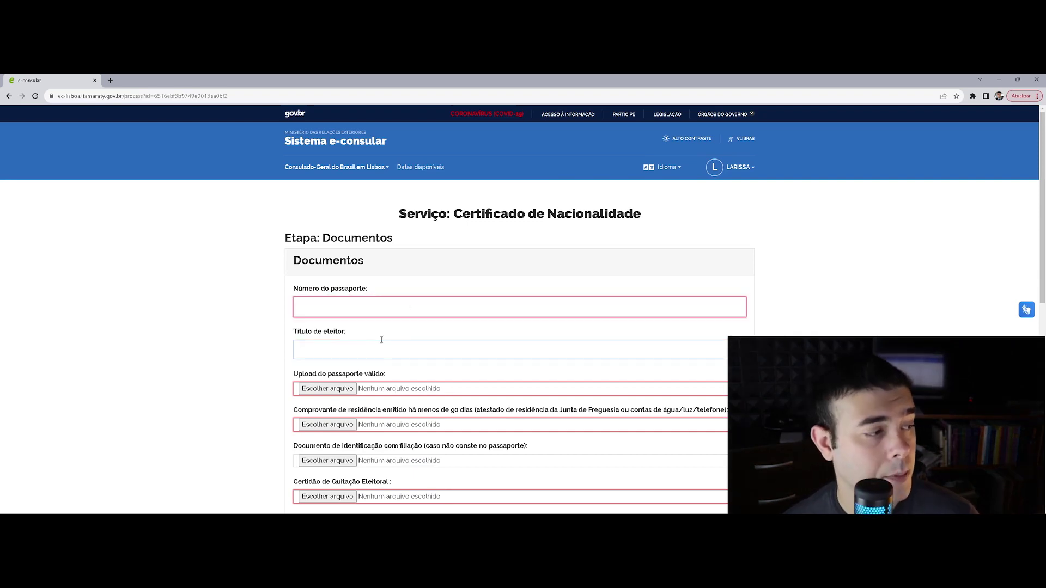
scroll(352, 312, down, 1)
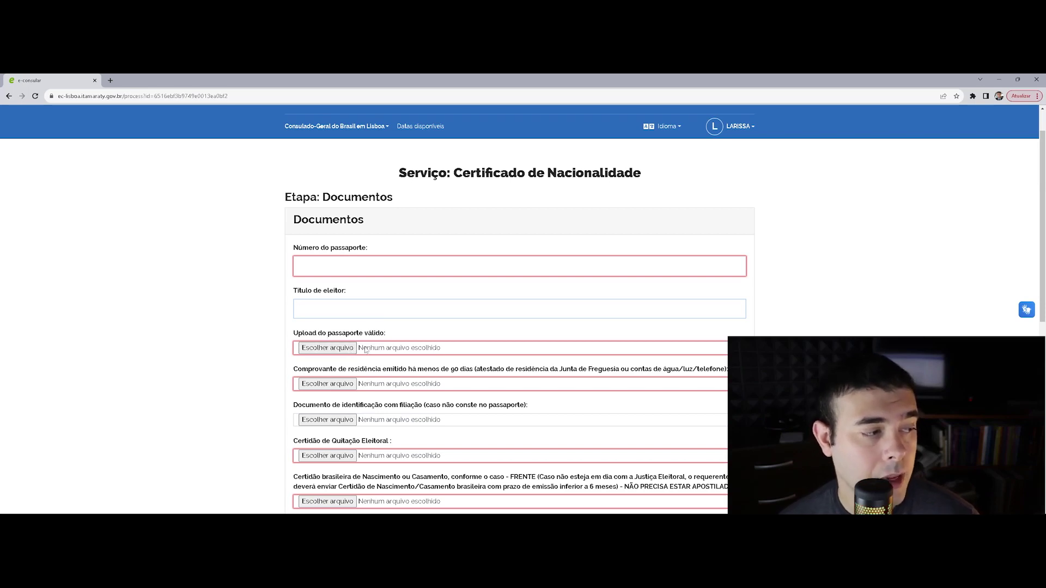
scroll(341, 310, down, 1)
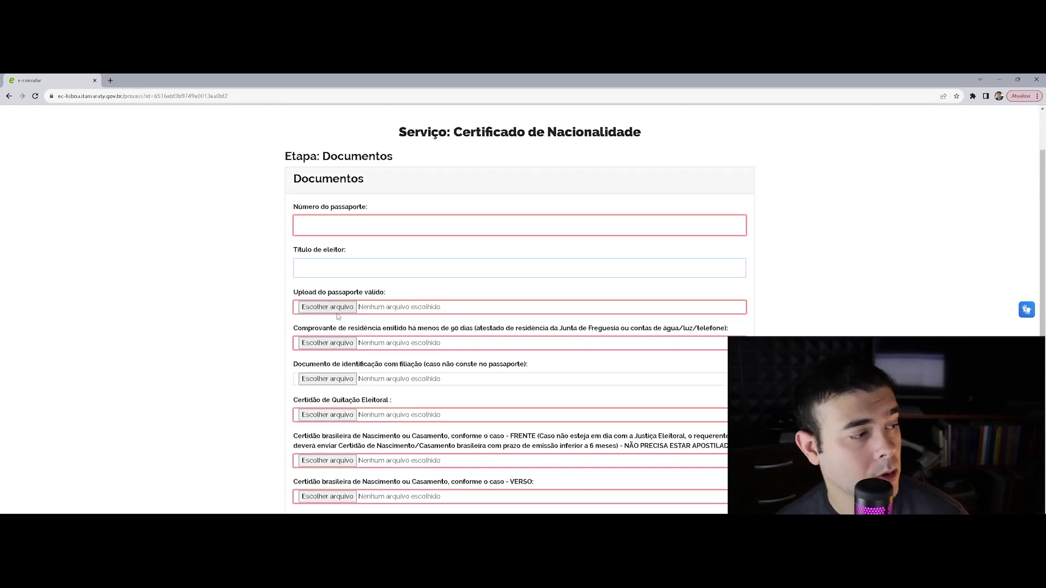
scroll(338, 270, down, 2)
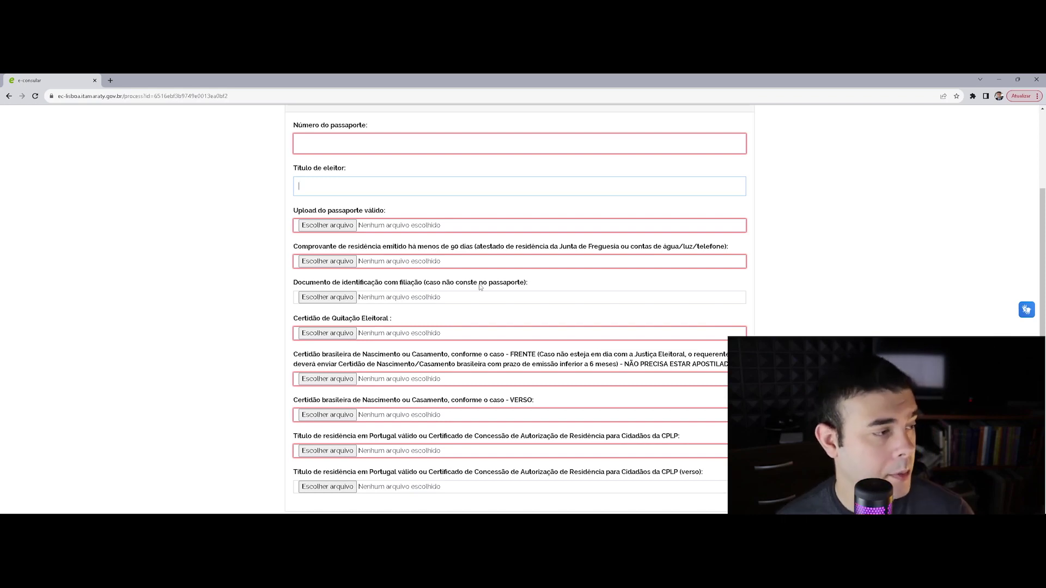
scroll(359, 285, down, 2)
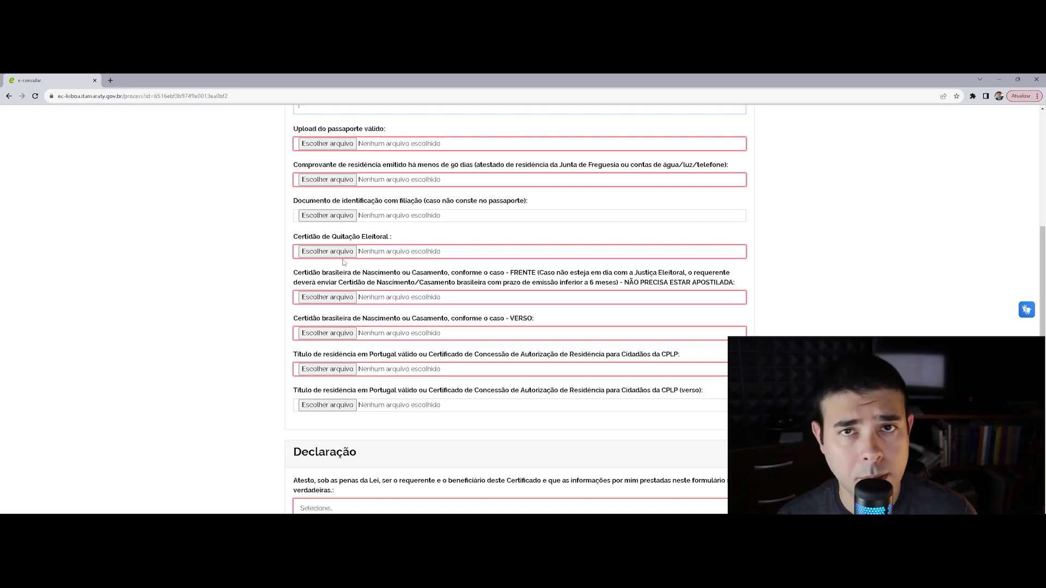
Set both Selecione dropdowns in the Declaração section to Sim
scroll(321, 245, down, 1)
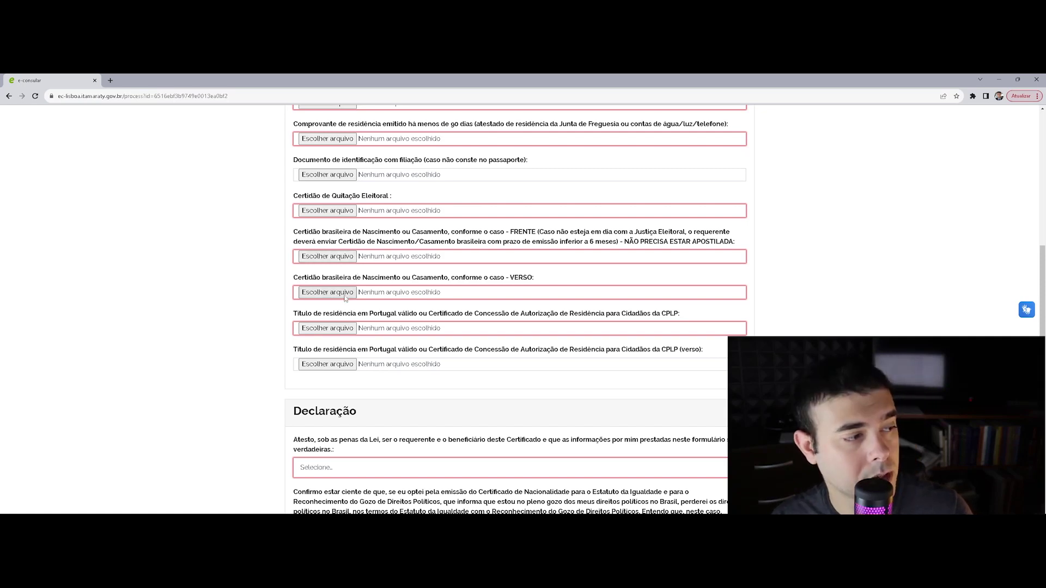
scroll(345, 295, down, 1)
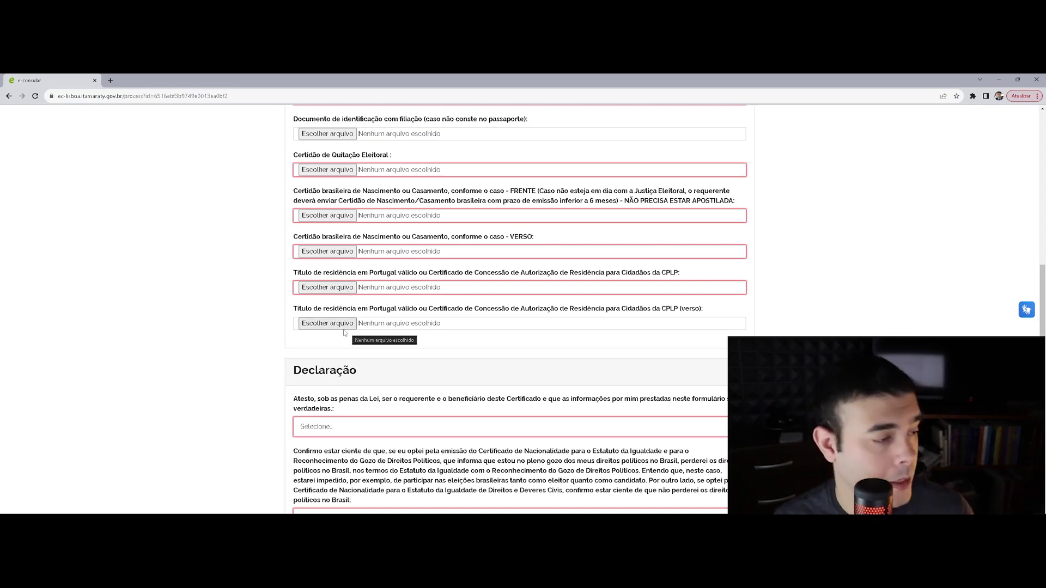
scroll(339, 321, down, 2)
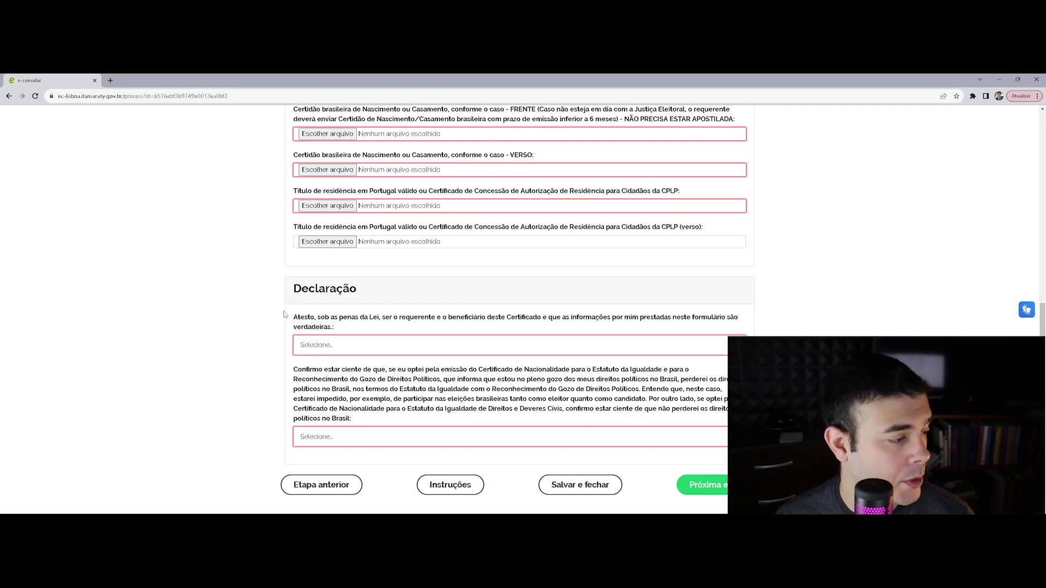
click(327, 346)
click(327, 367)
click(333, 438)
scroll(333, 439, down, 1)
click(326, 410)
click(339, 432)
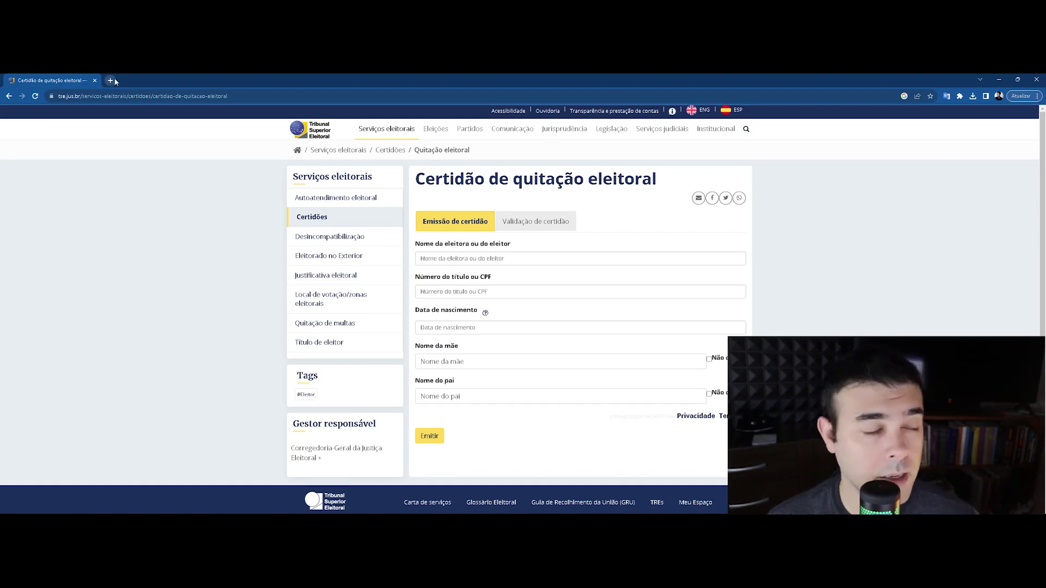
Select the address of the tse.jus.br Certidão de quitação eleitoral page
click(116, 96)
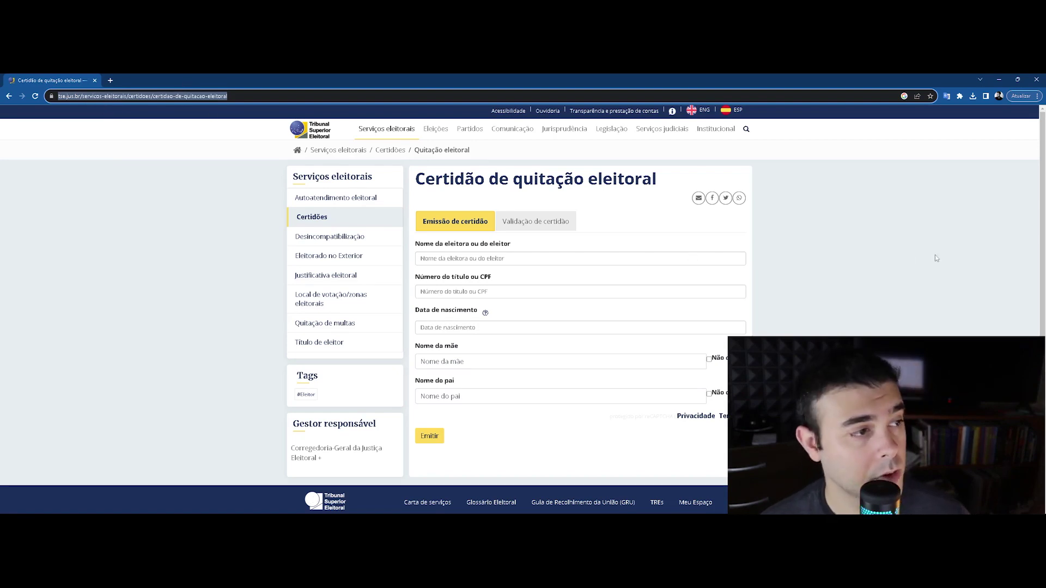
Clear the address selection and place the cursor in the Nome da eleitora field
click(851, 243)
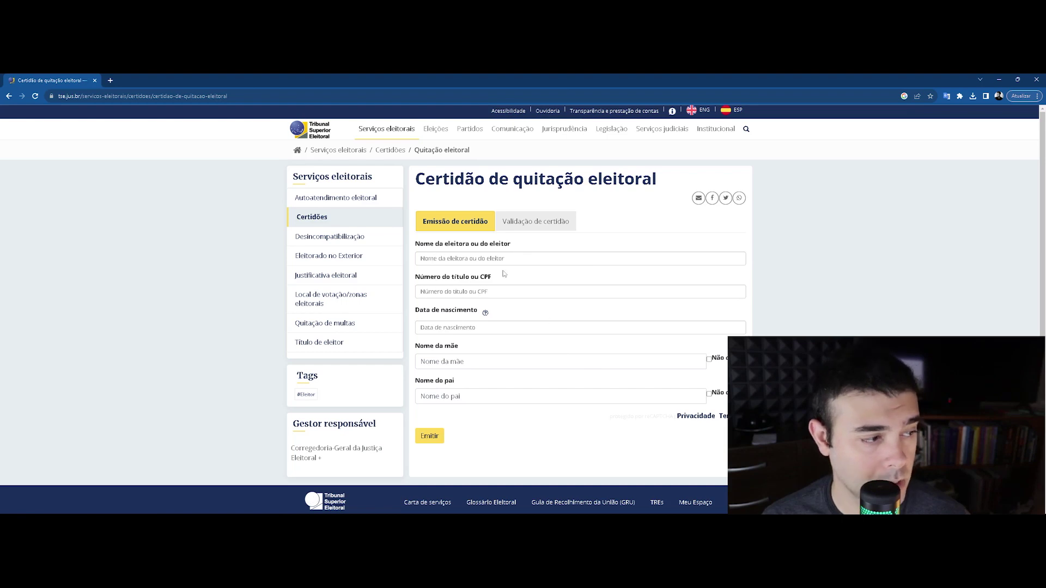
click(446, 255)
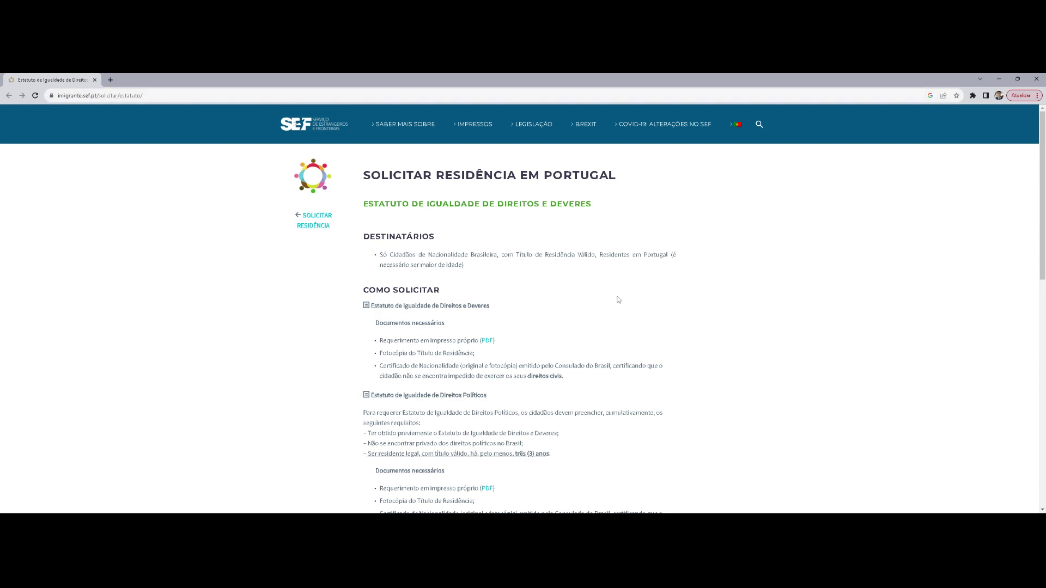
Open Requerimento_DireitosDeveres_DD_PT.pdf in a new tab, then scroll the Estatuto page to its bottom
scroll(613, 292, down, 2)
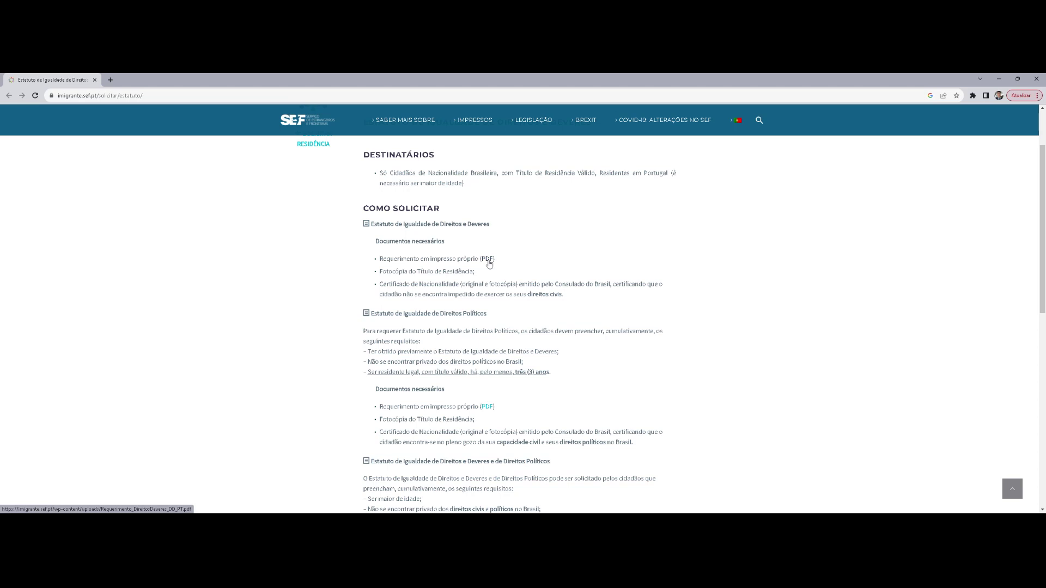
click(488, 260)
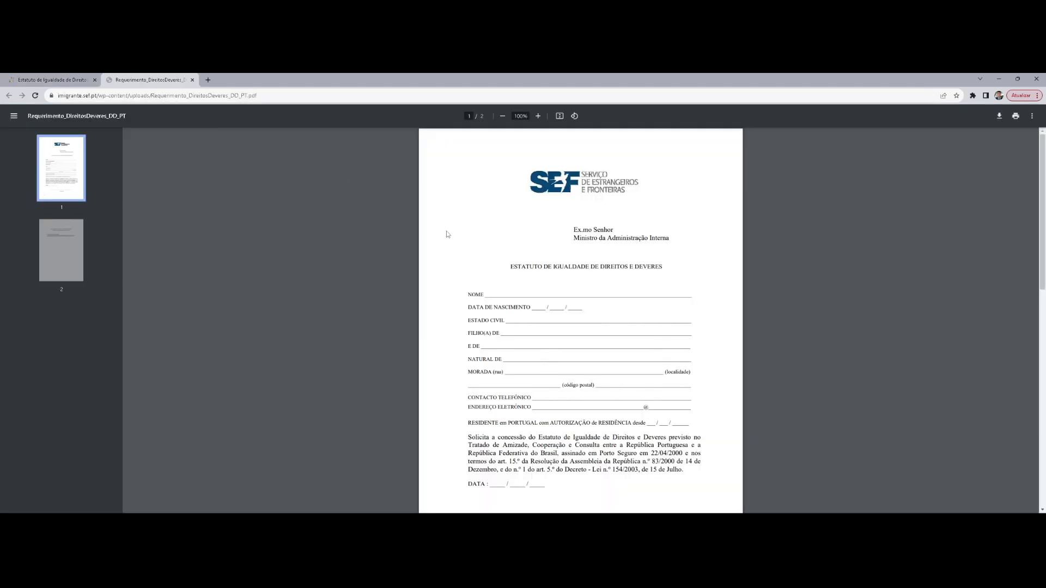
click(73, 77)
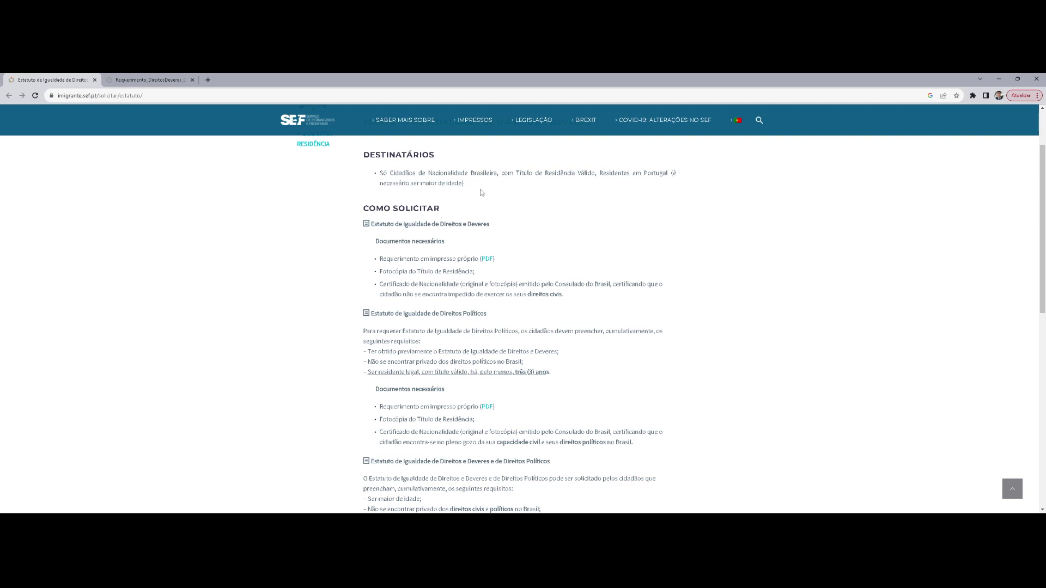
scroll(482, 193, up, 3)
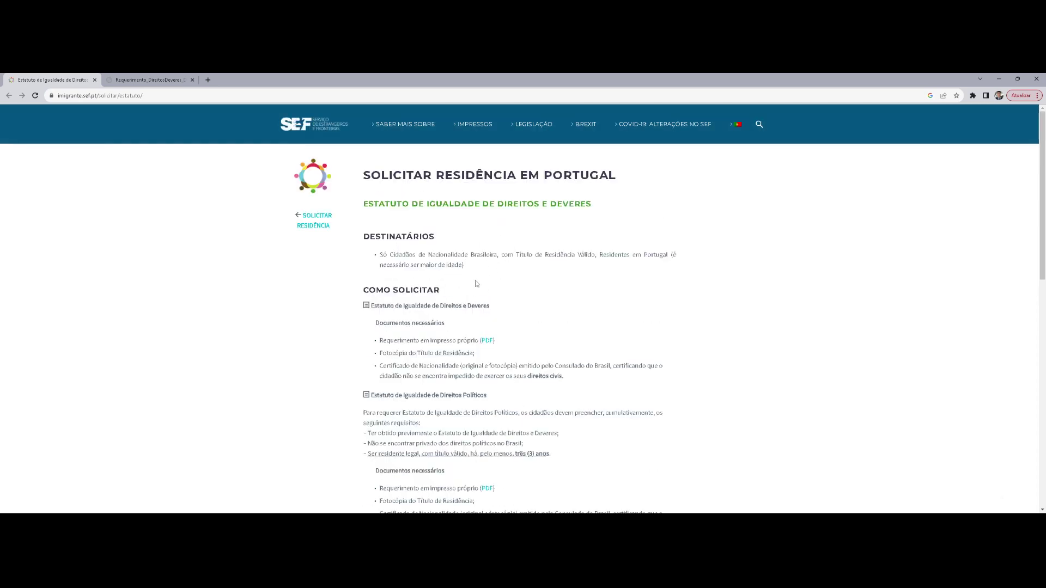
scroll(502, 292, down, 5)
scroll(524, 286, down, 4)
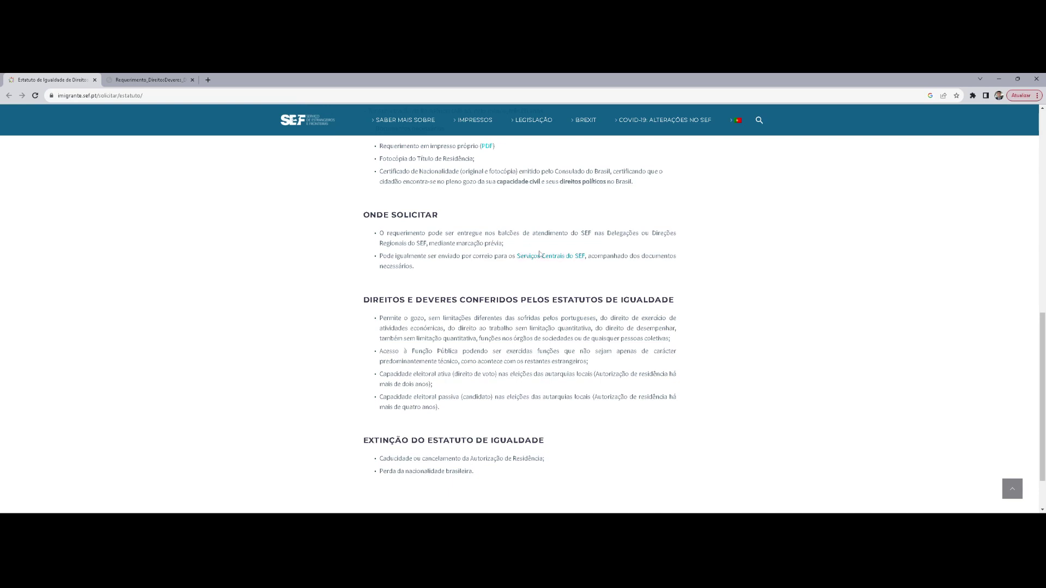
scroll(574, 360, down, 1)
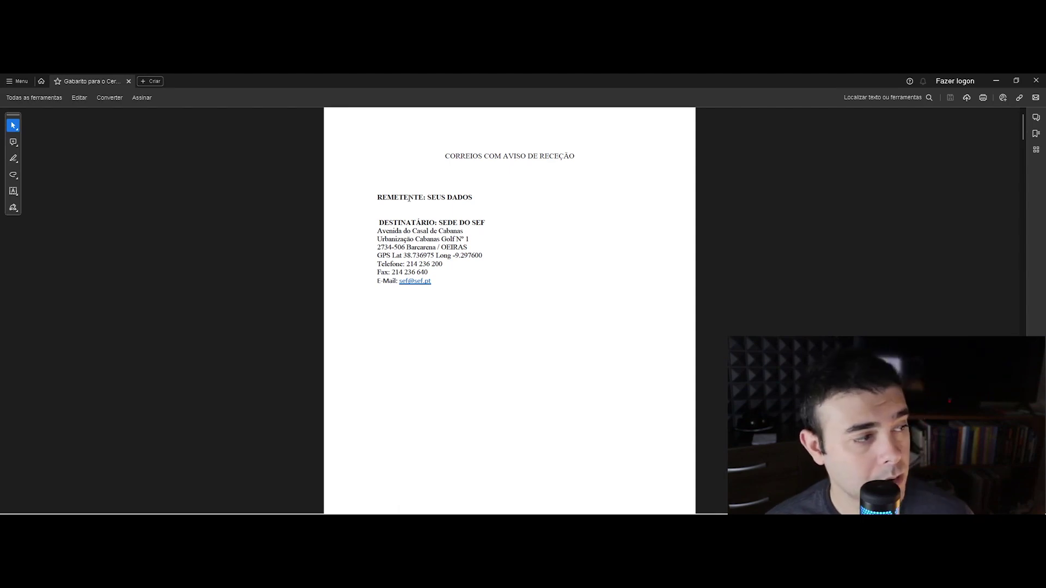
Scroll the Gabarito PDF from the SEF address page down to the scanned CTT registered-mail form
drag(429, 197, 457, 223)
click(487, 240)
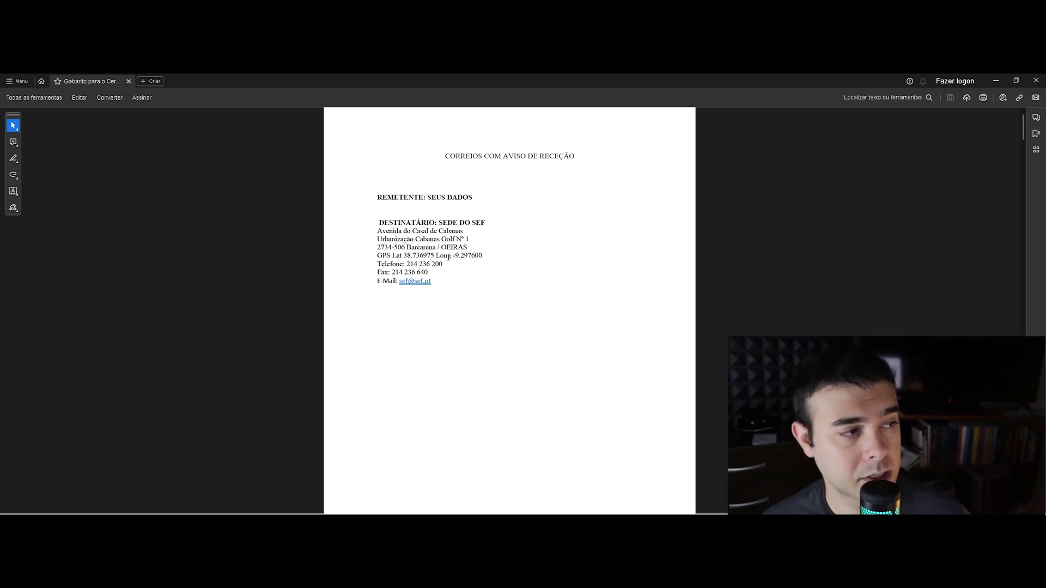
scroll(447, 259, down, 4)
scroll(444, 255, down, 5)
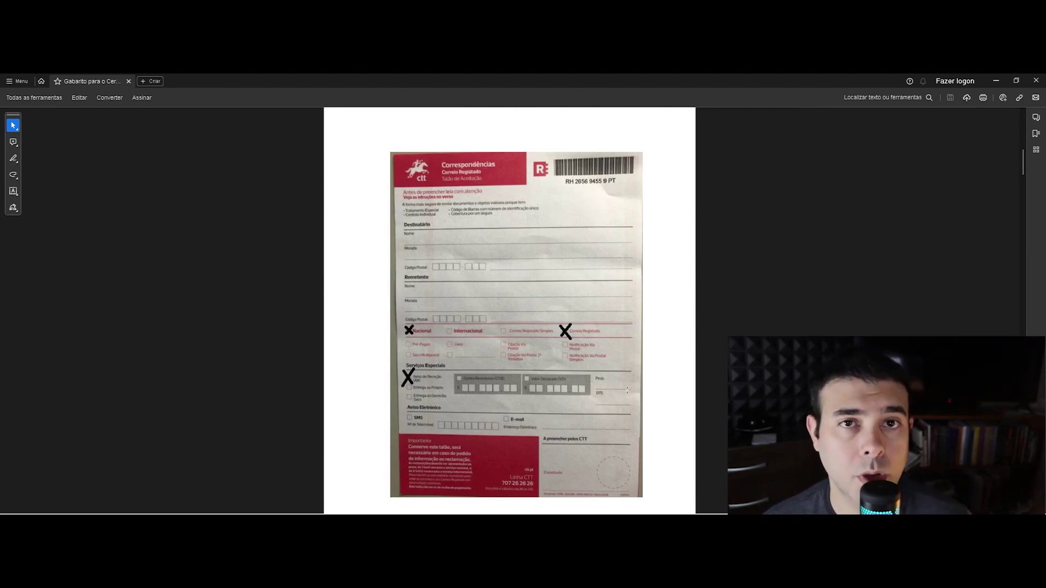
Scroll past the CTT form photo to the 'FORMULÁRIO DE SOLICITAÇÃO DO SEF' page
scroll(580, 322, up, 10)
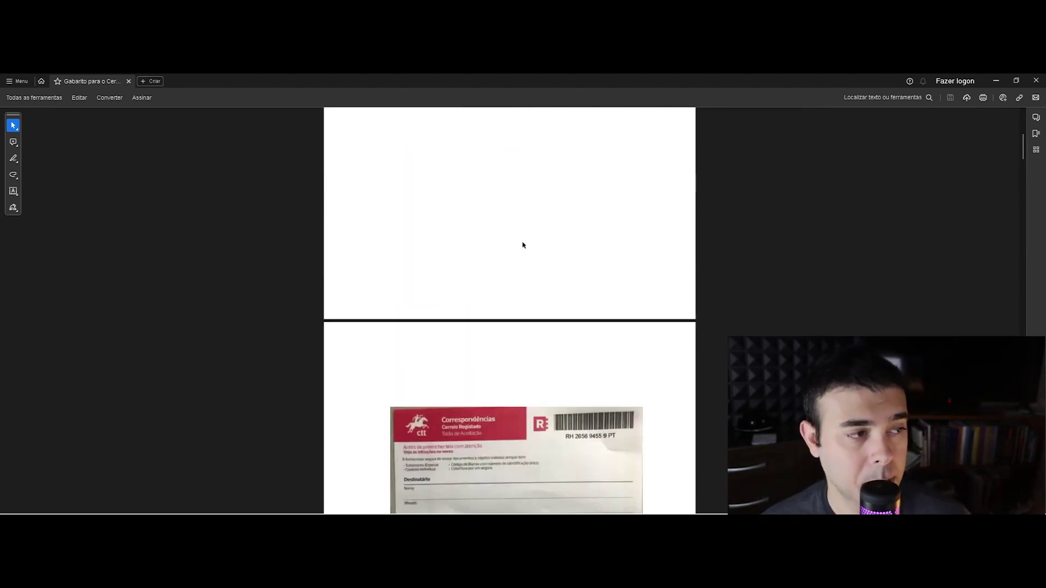
scroll(537, 372, down, 8)
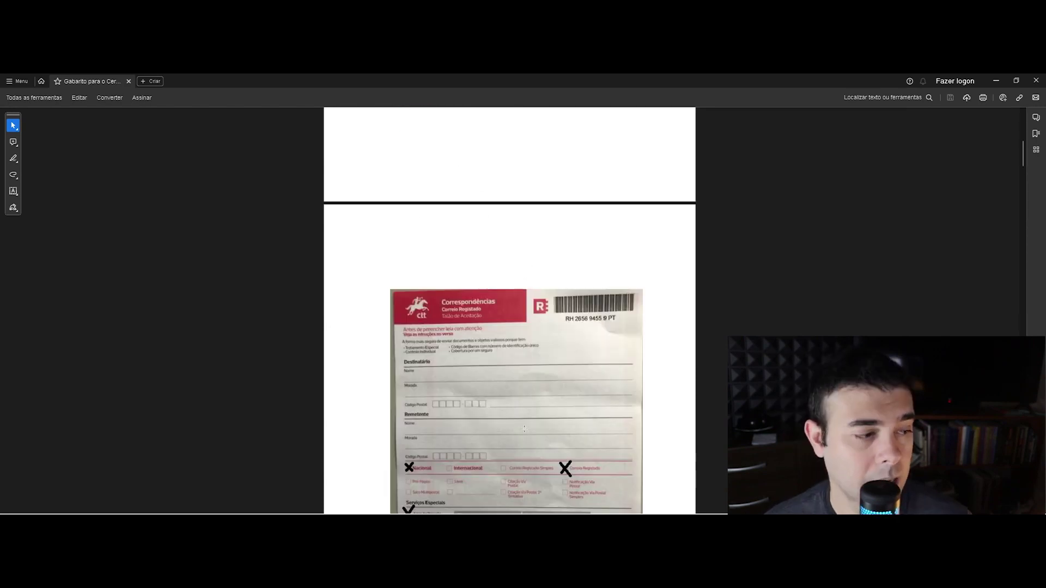
scroll(535, 403, up, 8)
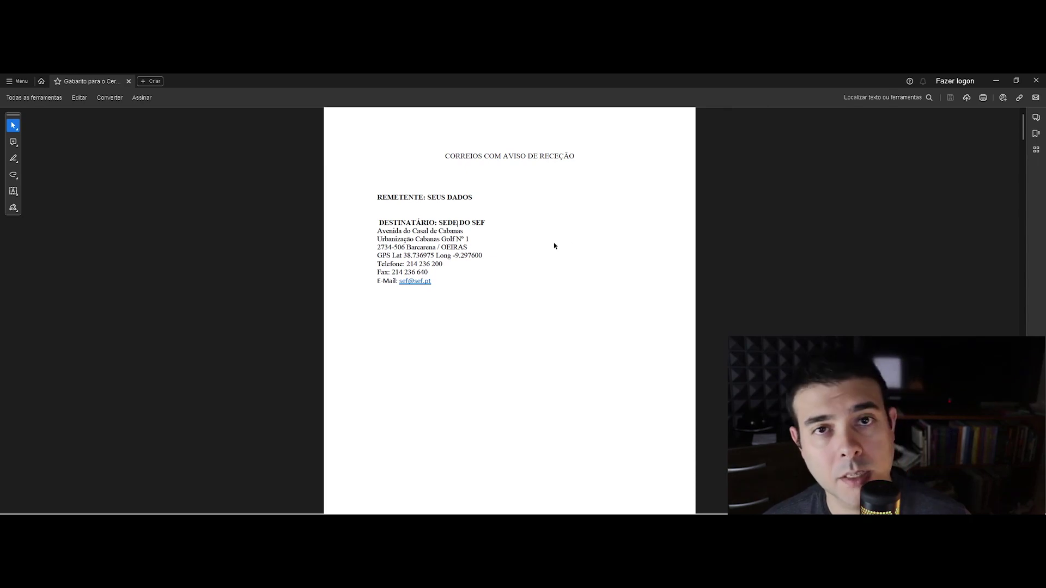
scroll(495, 273, down, 8)
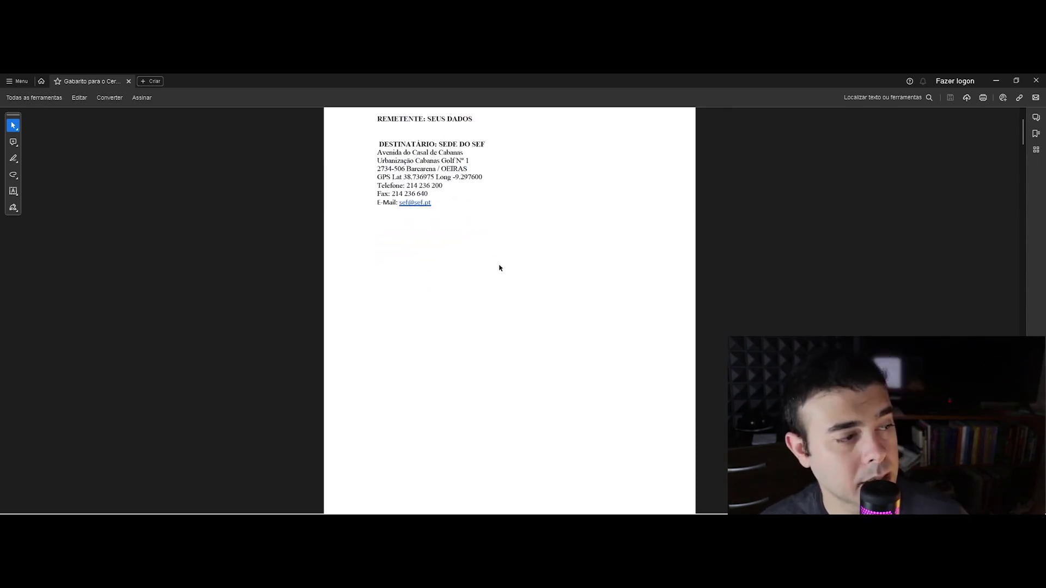
scroll(507, 300, down, 3)
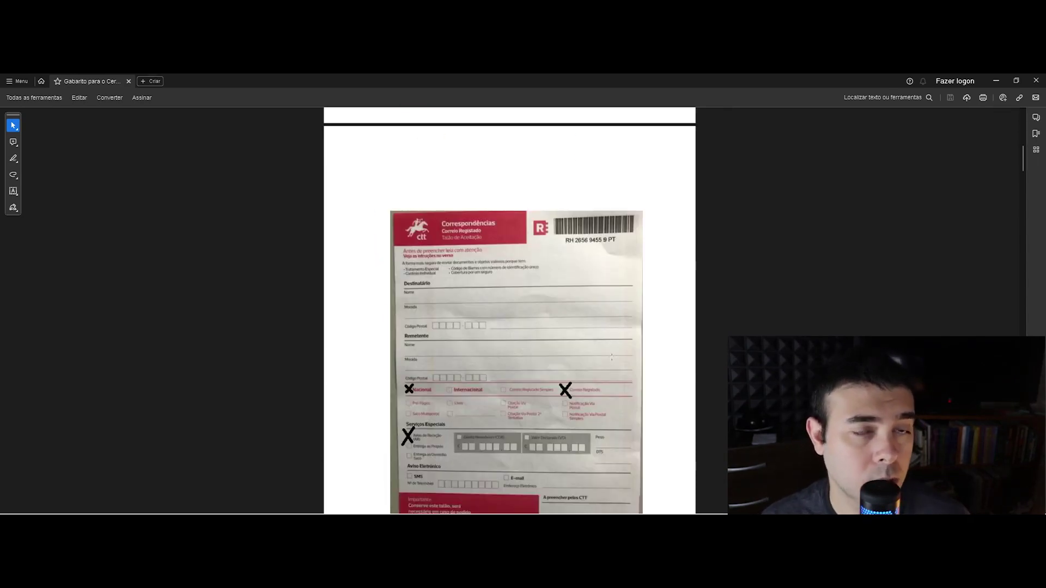
scroll(480, 272, down, 1)
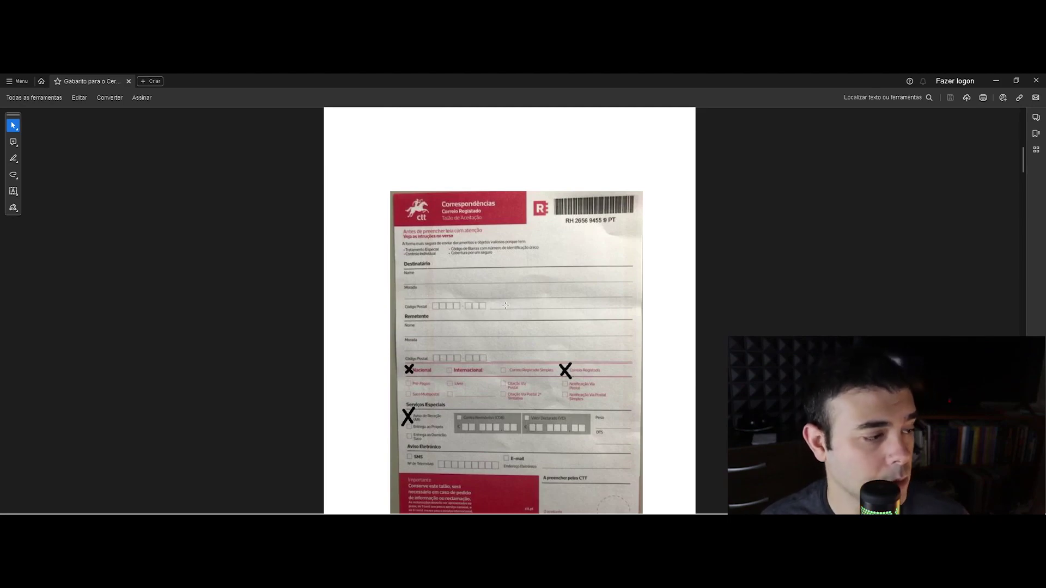
scroll(491, 313, down, 1)
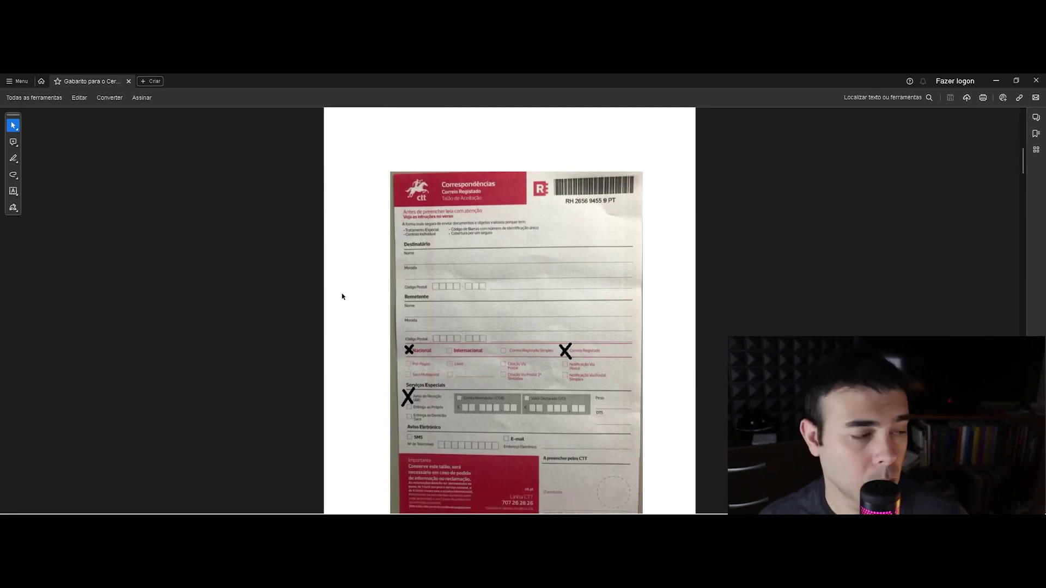
scroll(533, 356, down, 1)
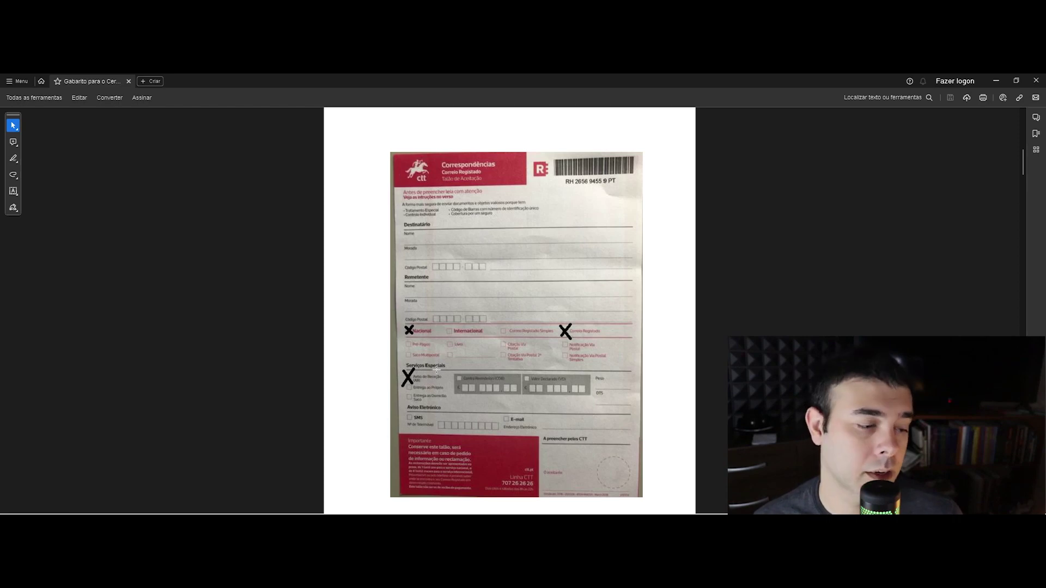
scroll(436, 370, down, 3)
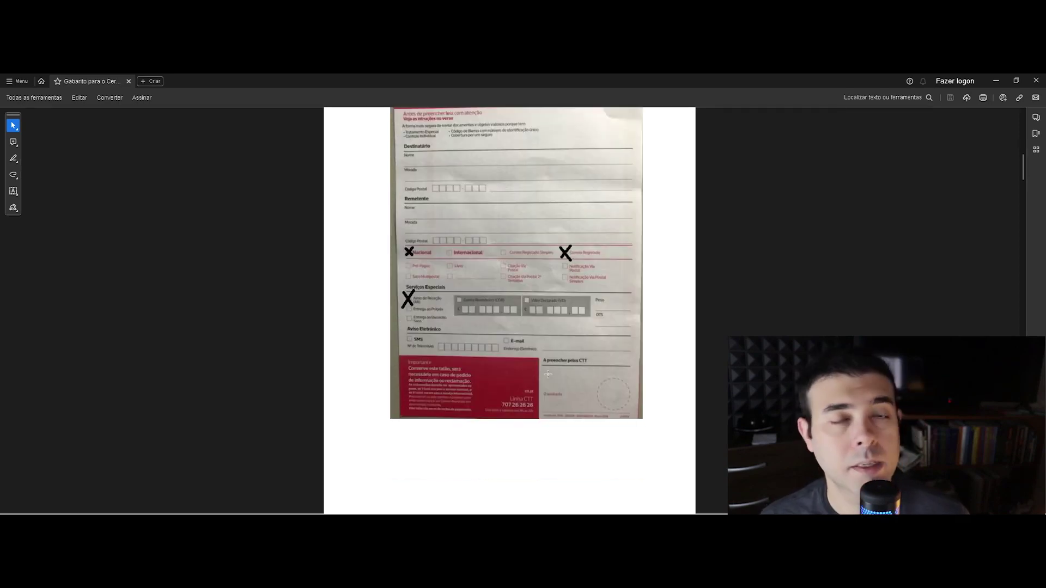
scroll(549, 374, up, 3)
scroll(531, 310, up, 5)
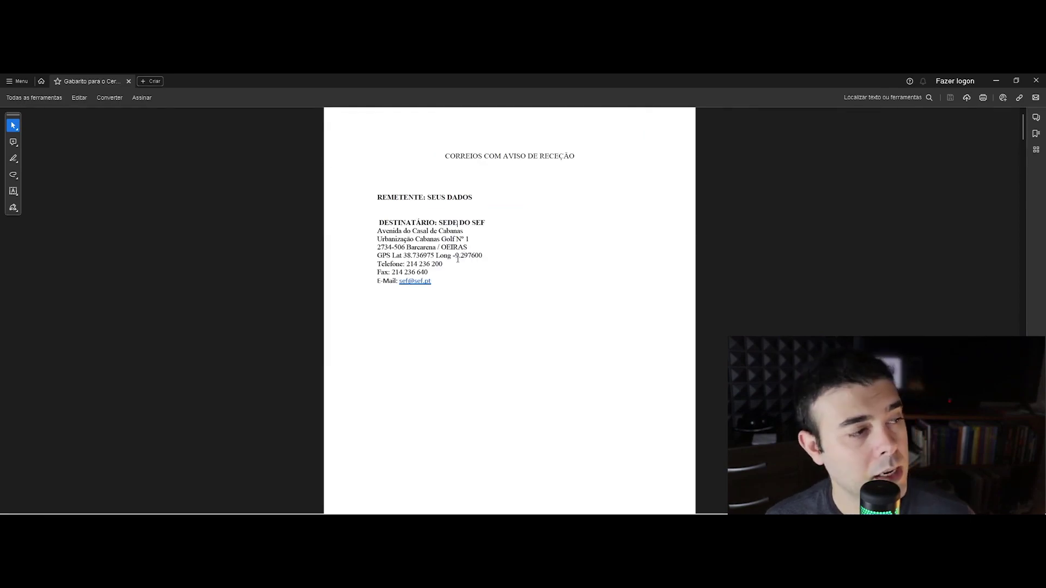
scroll(518, 262, down, 5)
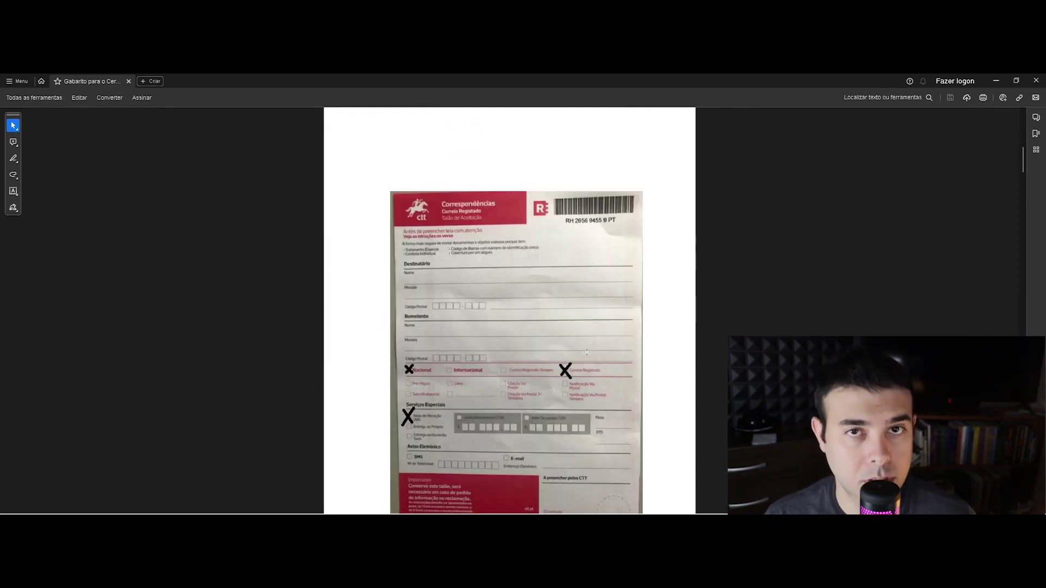
scroll(588, 305, down, 5)
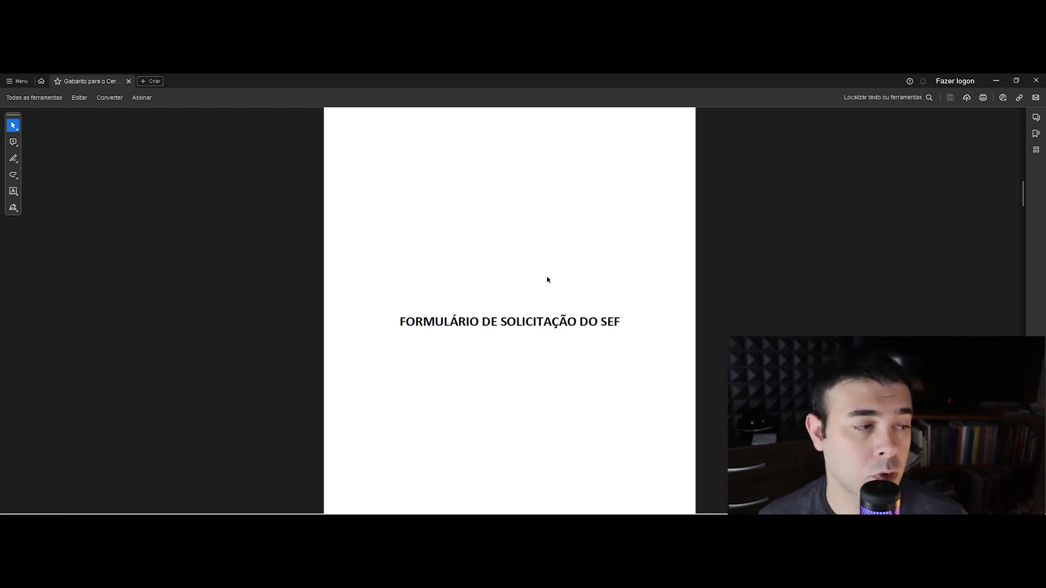
Scroll past the residence permit and passport pages to 'CERTIFICADO DE NACIONALIDADE ORIGINAL'
scroll(539, 313, down, 10)
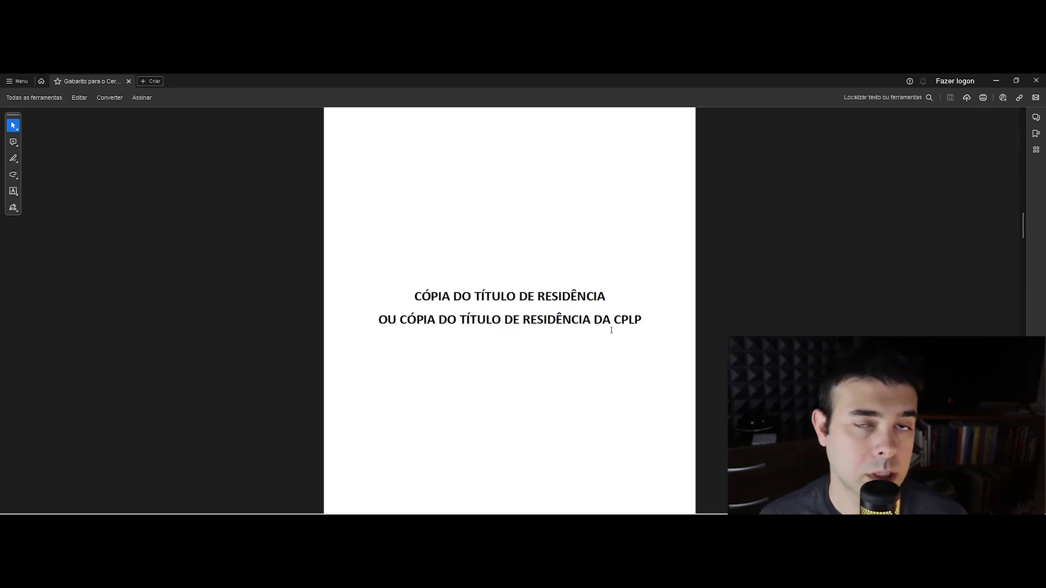
scroll(587, 332, down, 3)
scroll(593, 327, up, 3)
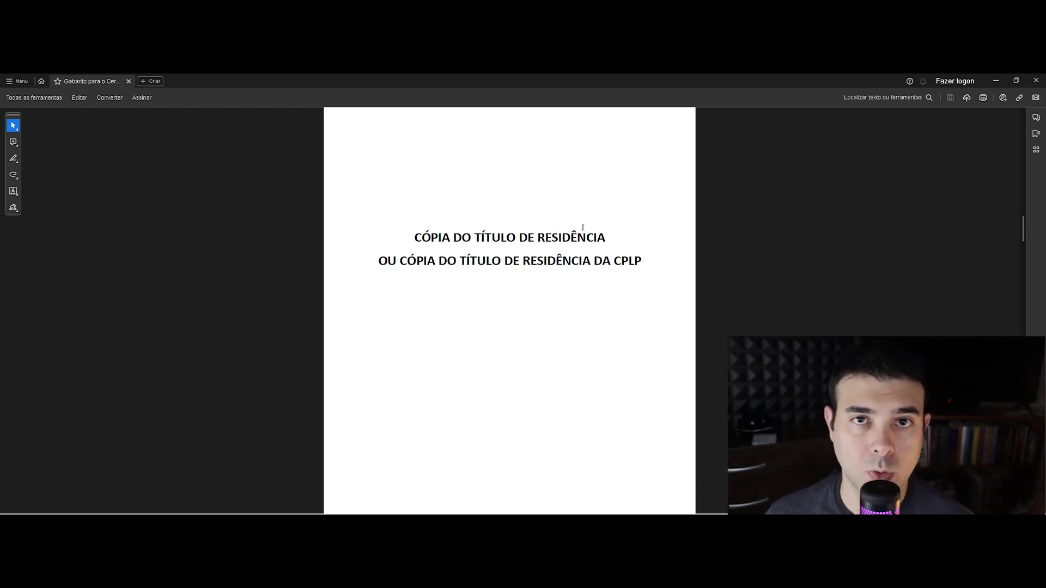
scroll(641, 255, down, 8)
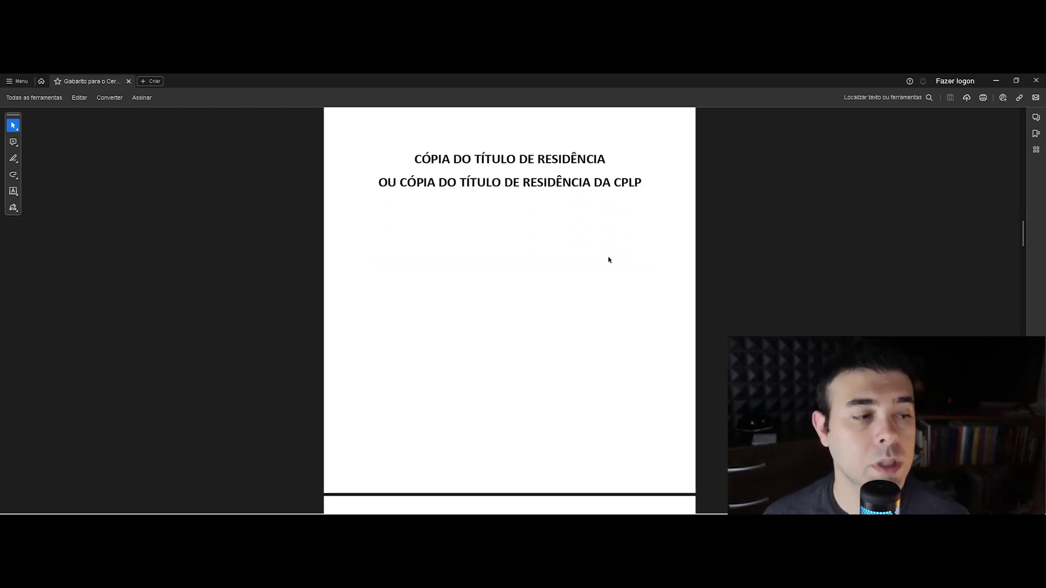
scroll(489, 373, down, 3)
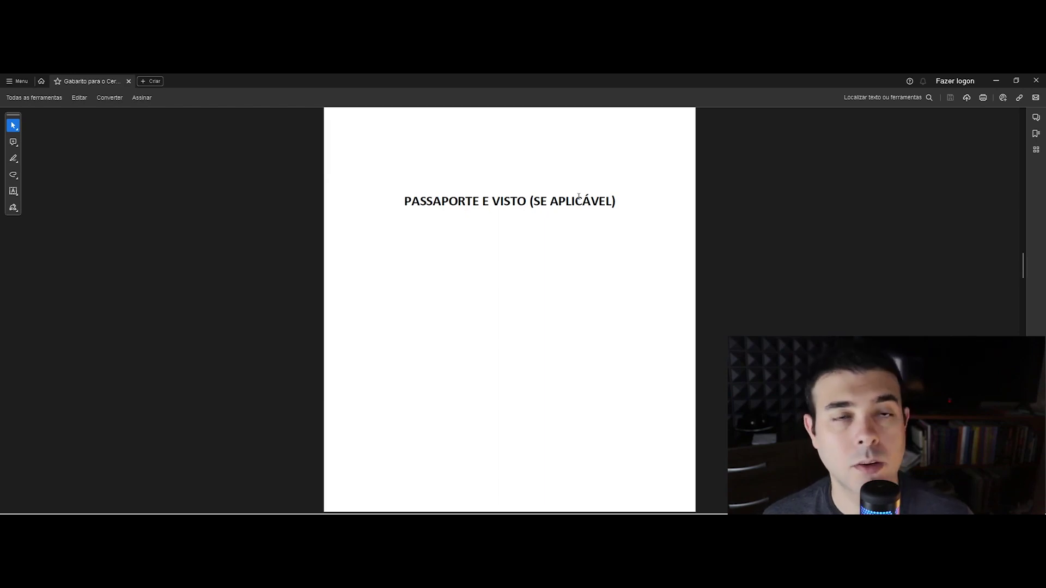
scroll(534, 240, down, 6)
scroll(539, 245, down, 3)
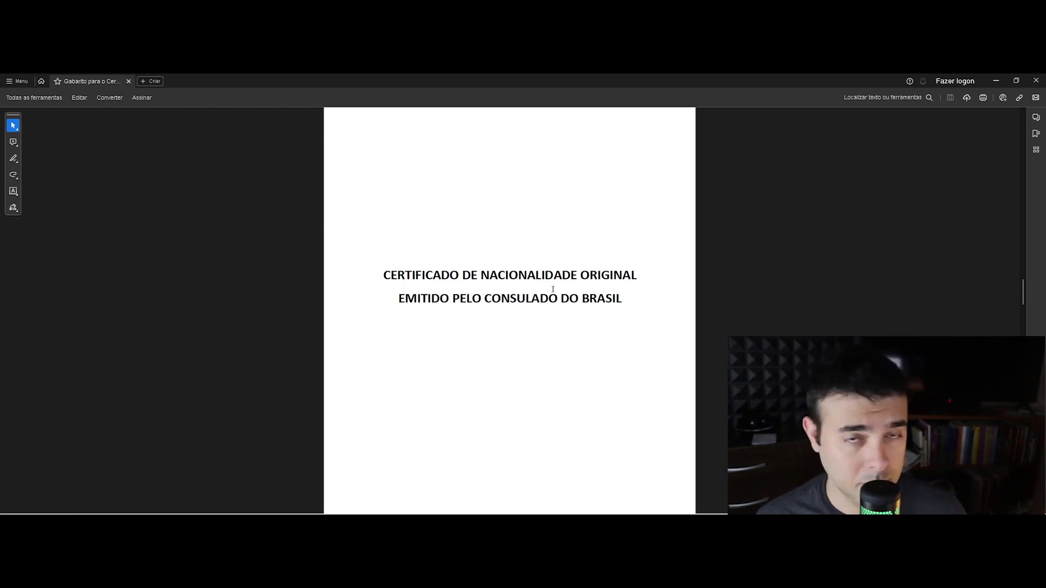
Scroll past the '(AUTENTICAÇÃO)' and 'CÓPIA DO NIF' pages to 'CERTIDÃO DE DOMICÍLIO DAS FINANÇAS'
scroll(545, 305, down, 10)
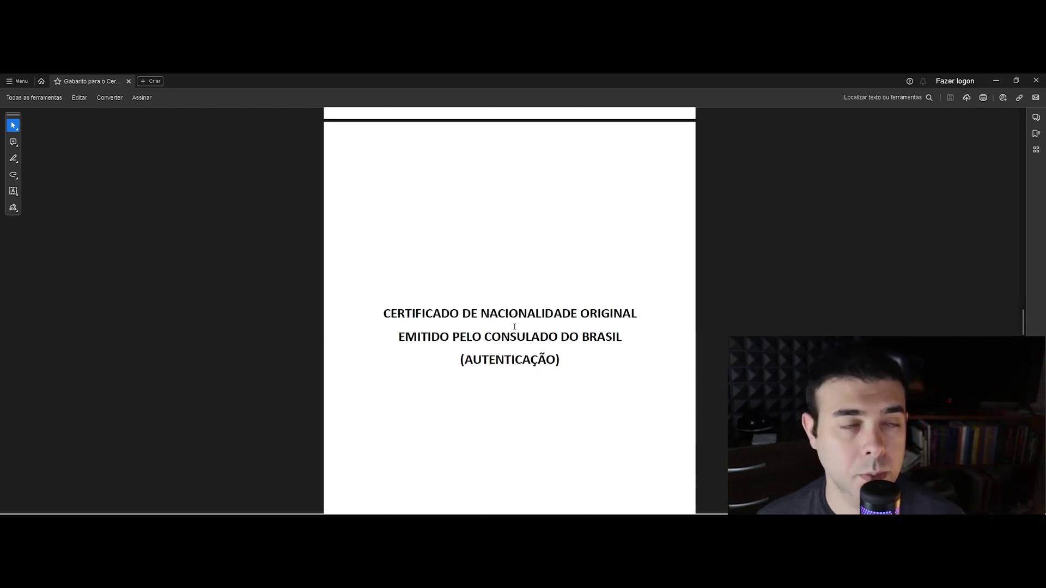
scroll(518, 326, down, 2)
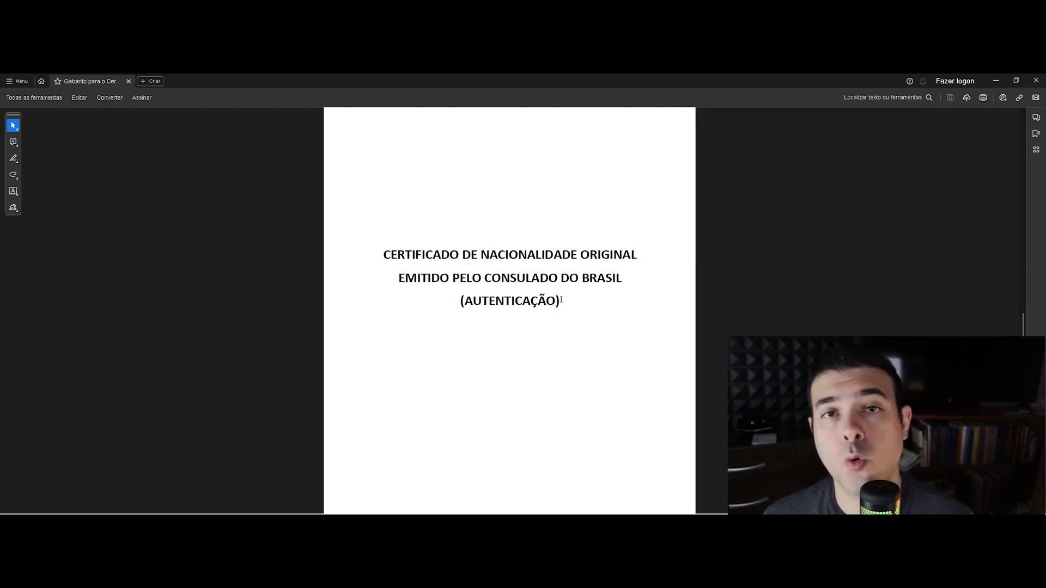
scroll(565, 297, up, 1)
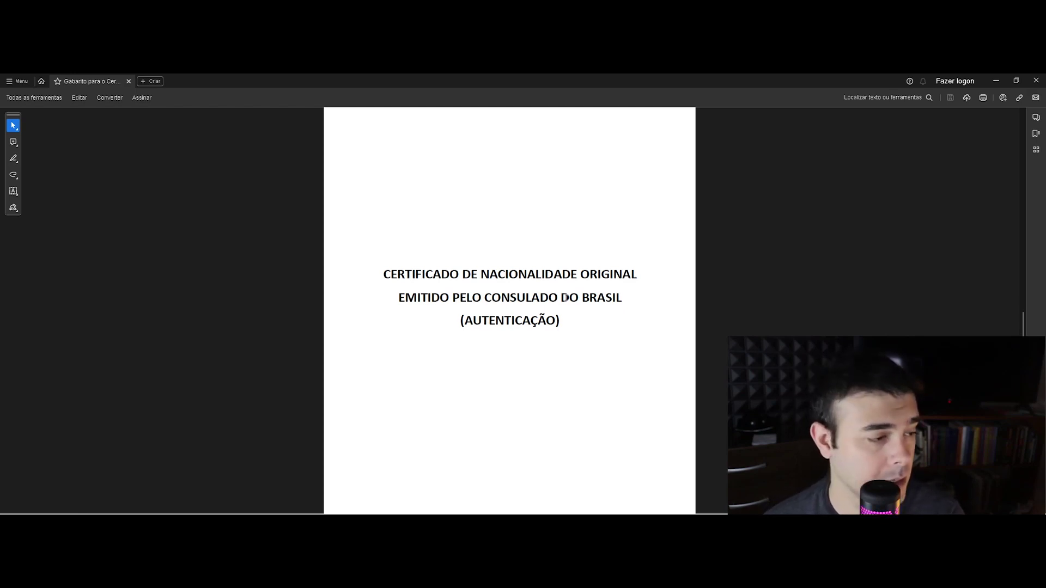
scroll(558, 281, down, 8)
scroll(557, 277, down, 3)
scroll(566, 330, down, 10)
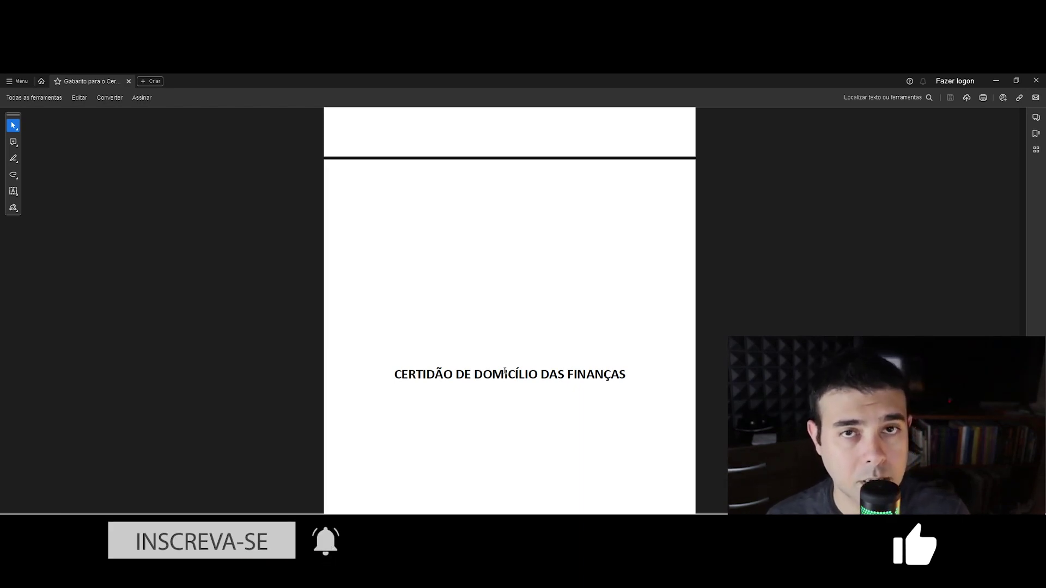
Scroll to the NISS page and briefly select the word 'DO' in its heading
scroll(512, 364, down, 10)
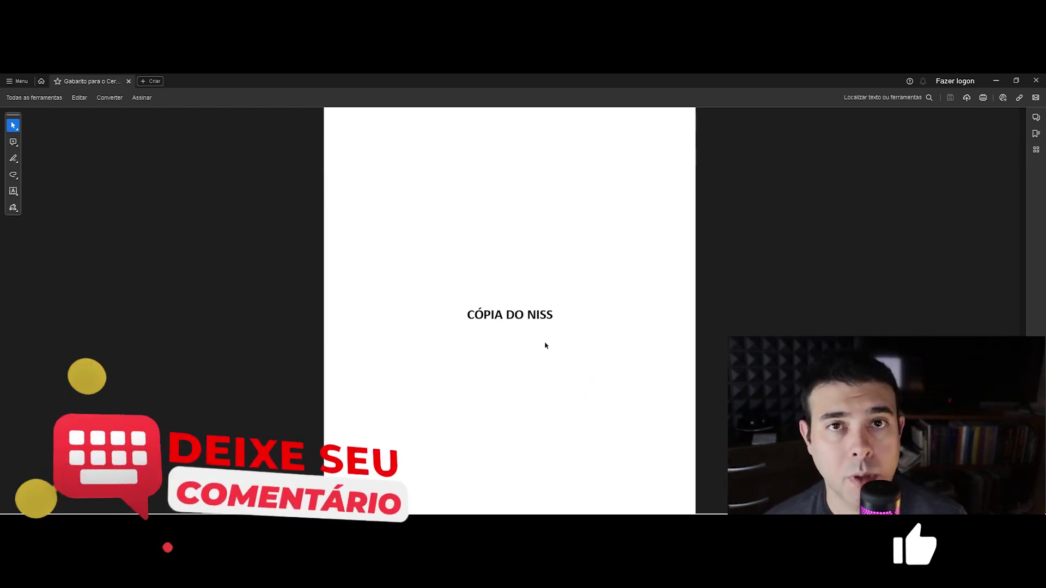
scroll(542, 337, down, 8)
scroll(560, 336, down, 2)
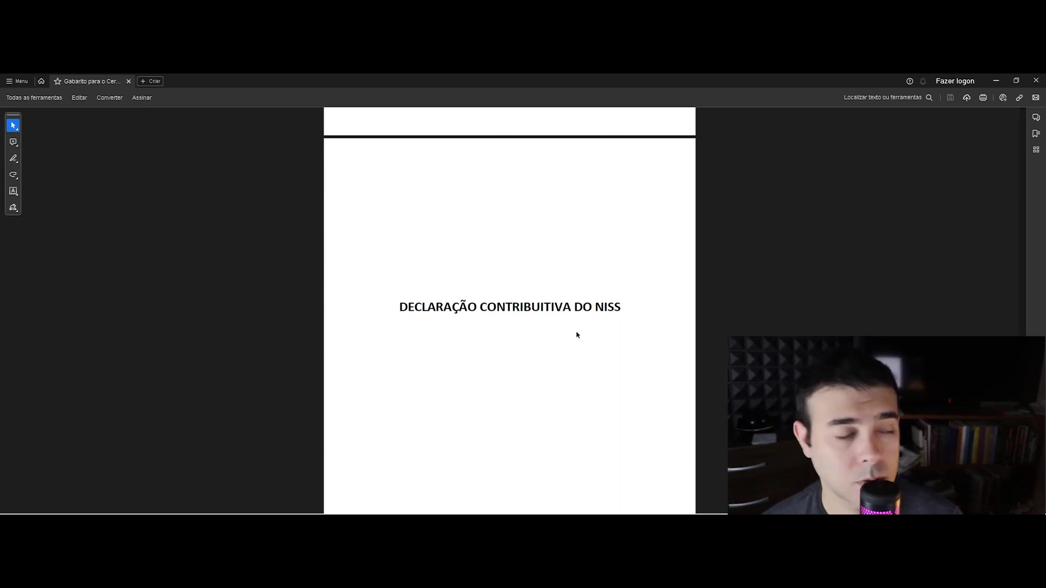
scroll(573, 308, up, 15)
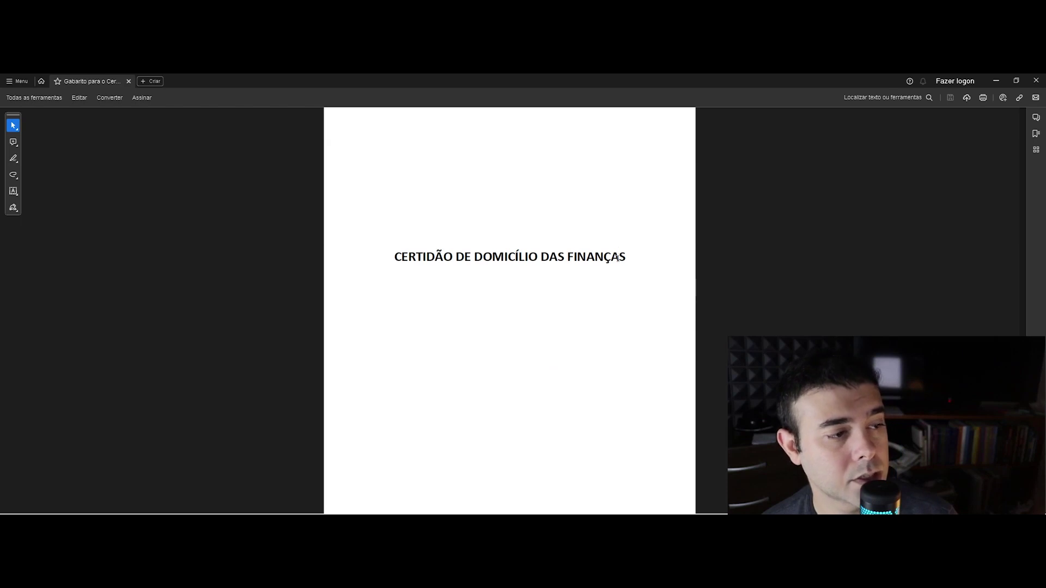
scroll(621, 289, down, 10)
scroll(617, 298, down, 6)
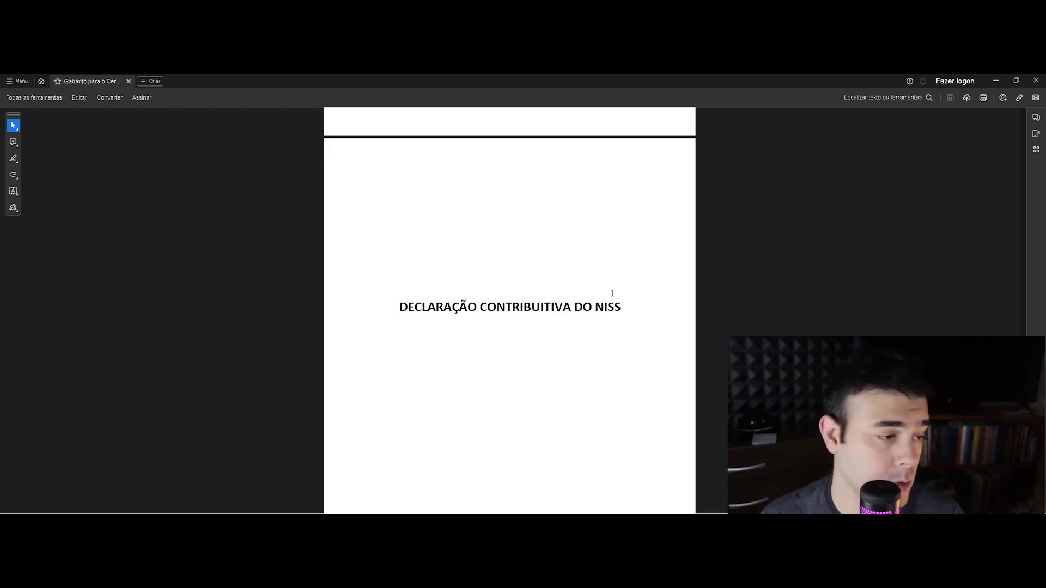
double_click(583, 307)
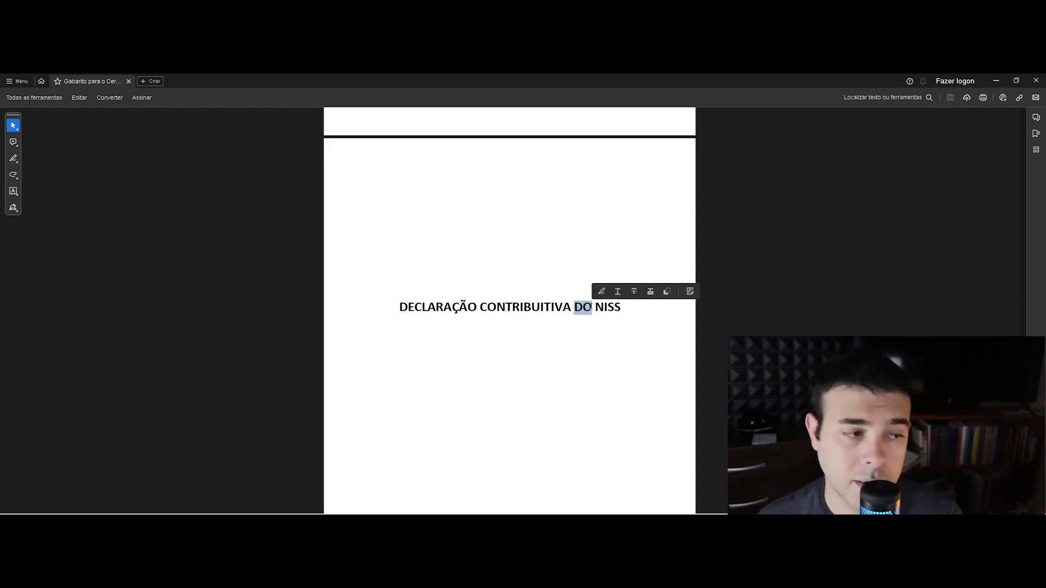
click(551, 328)
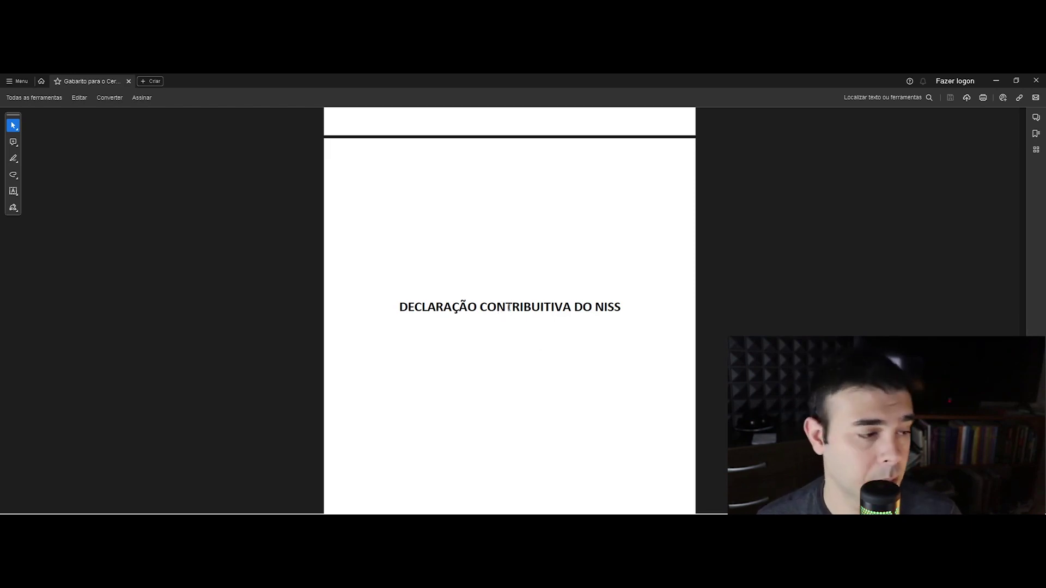
Continue past 'ATESTADO DE MORADA' to reach the 'CÓPIA DO TÍTULO DE RESIDÊNCIA' page
scroll(523, 312, down, 2)
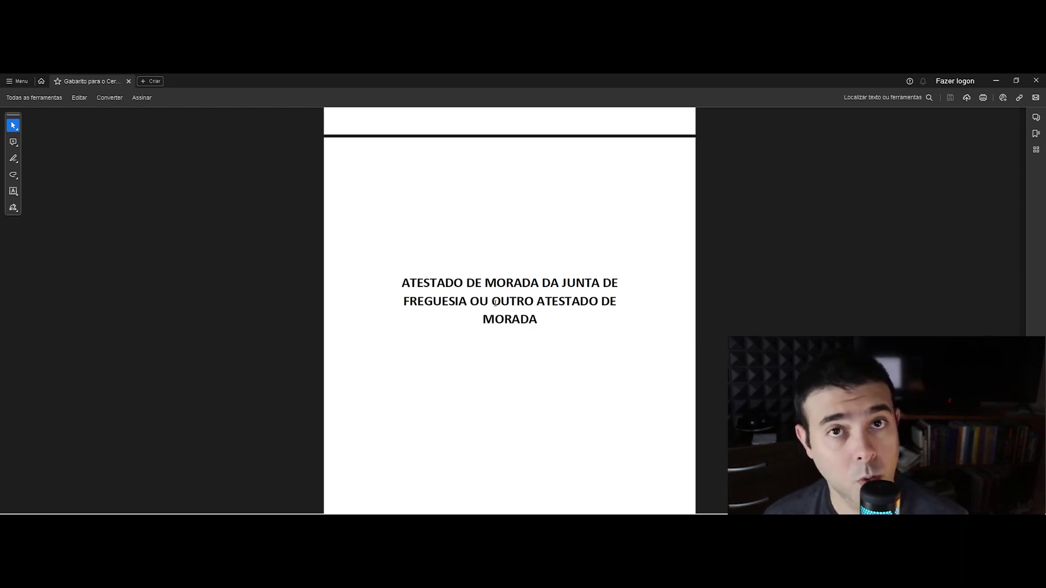
scroll(497, 327, down, 10)
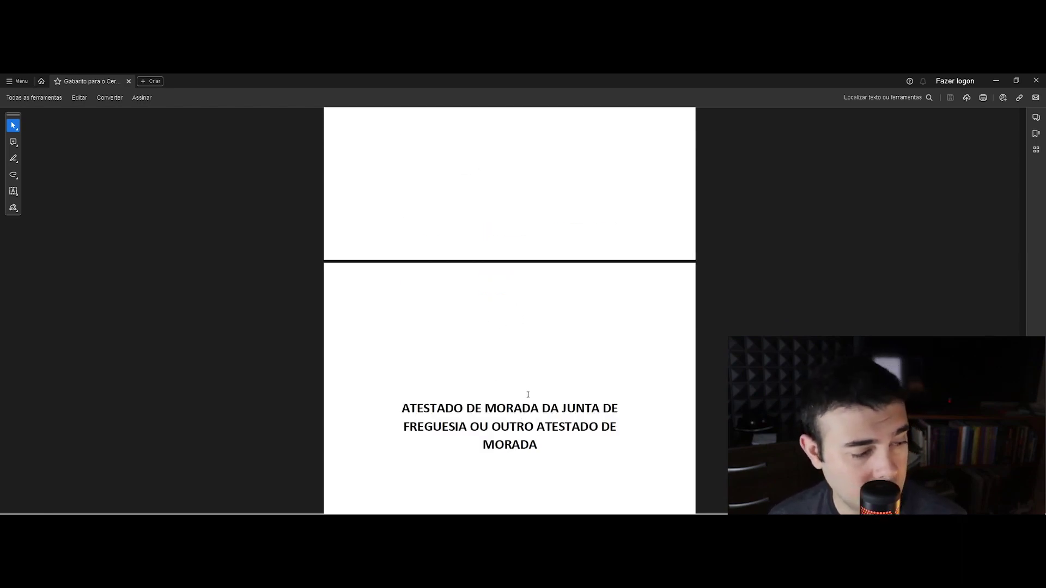
scroll(527, 394, down, 20)
scroll(518, 383, down, 20)
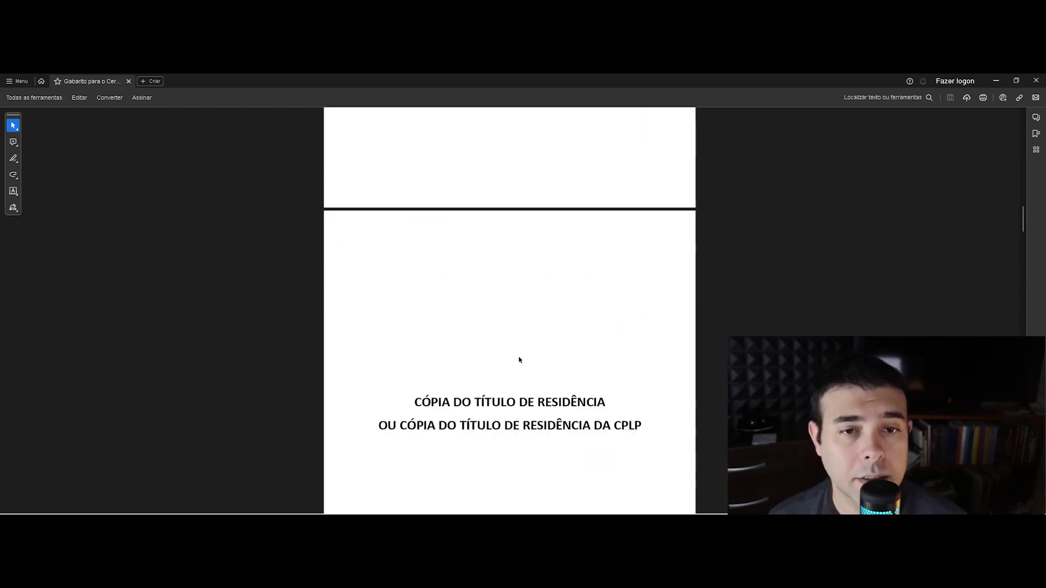
Scroll the registered-mail form page, then return to the Diário da República home page
scroll(521, 360, down, 15)
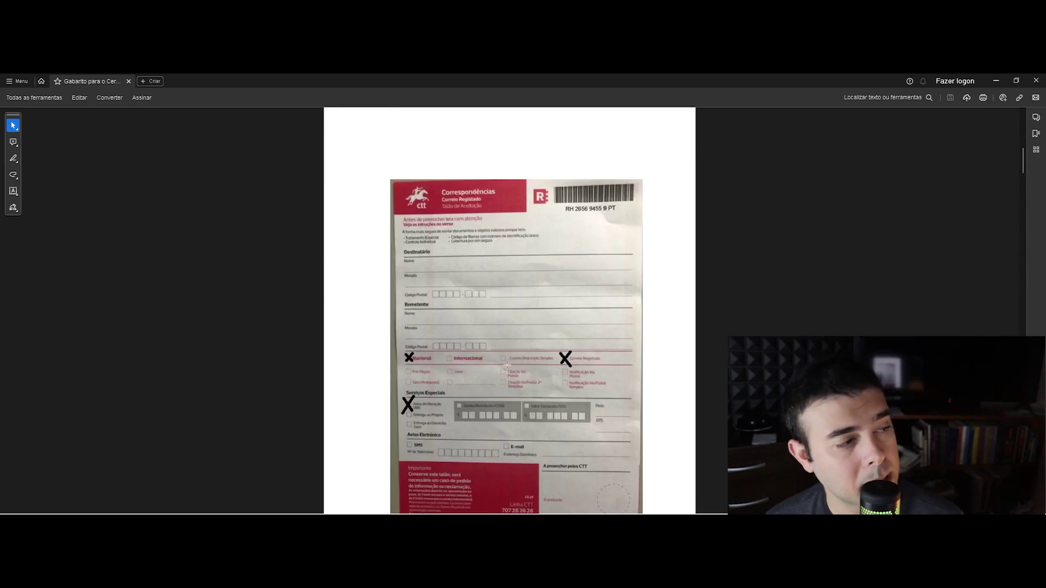
scroll(539, 371, up, 10)
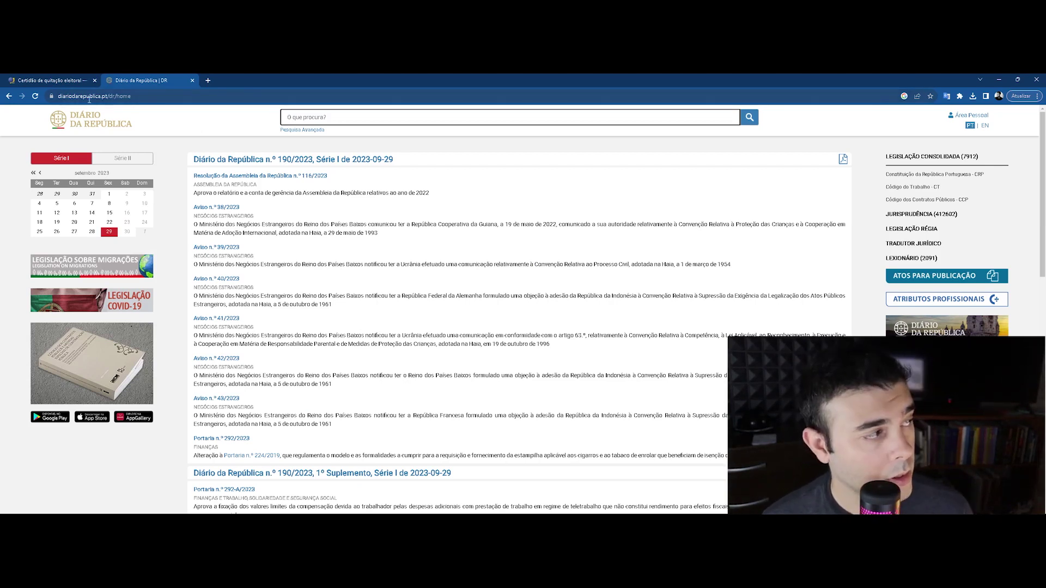
Search 'estatuto de igualdade' from the 'O que procura?' box on Diário da República
click(94, 98)
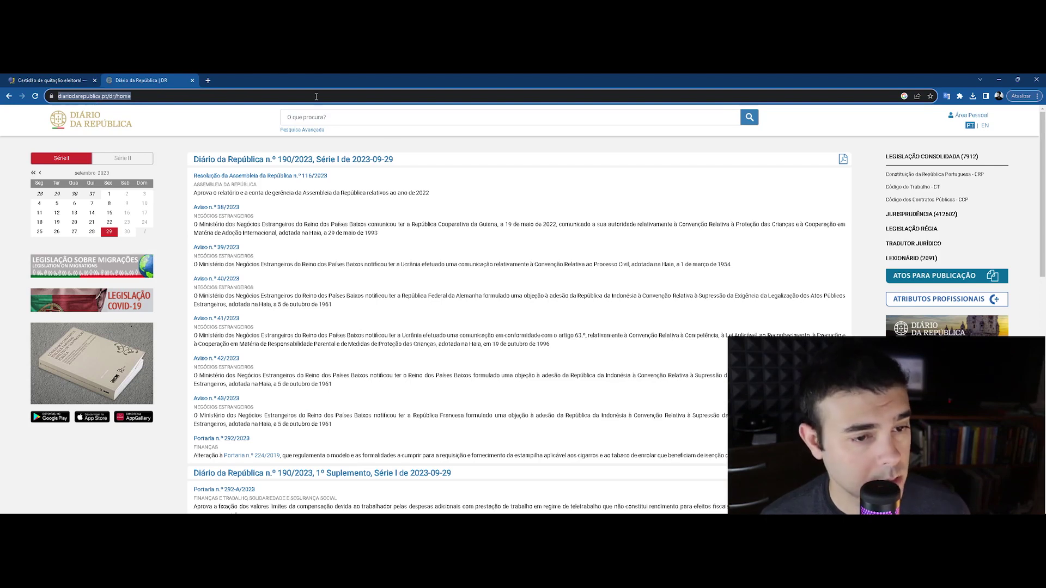
click(368, 124)
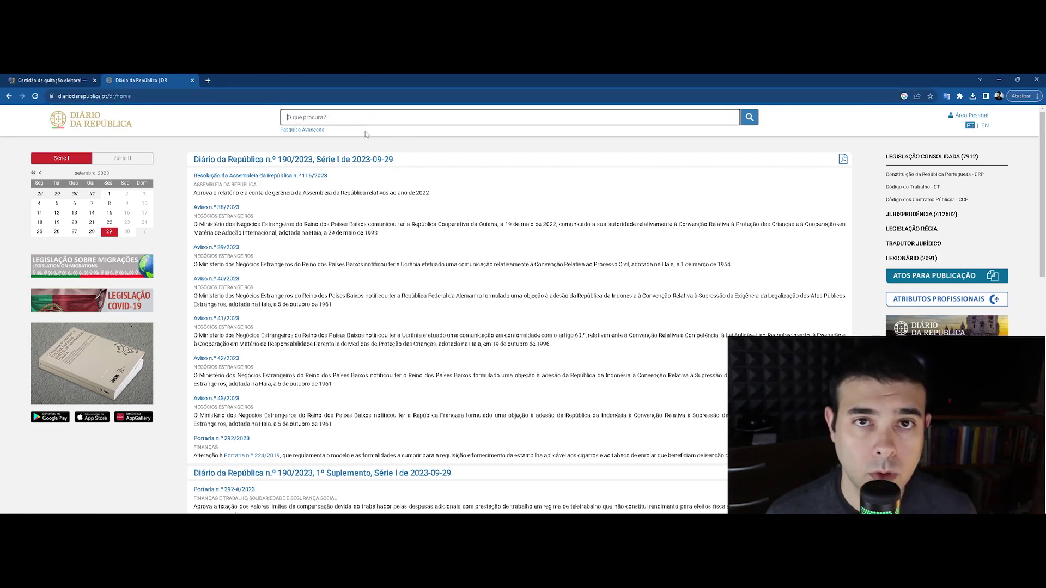
text(estatuto de igu)
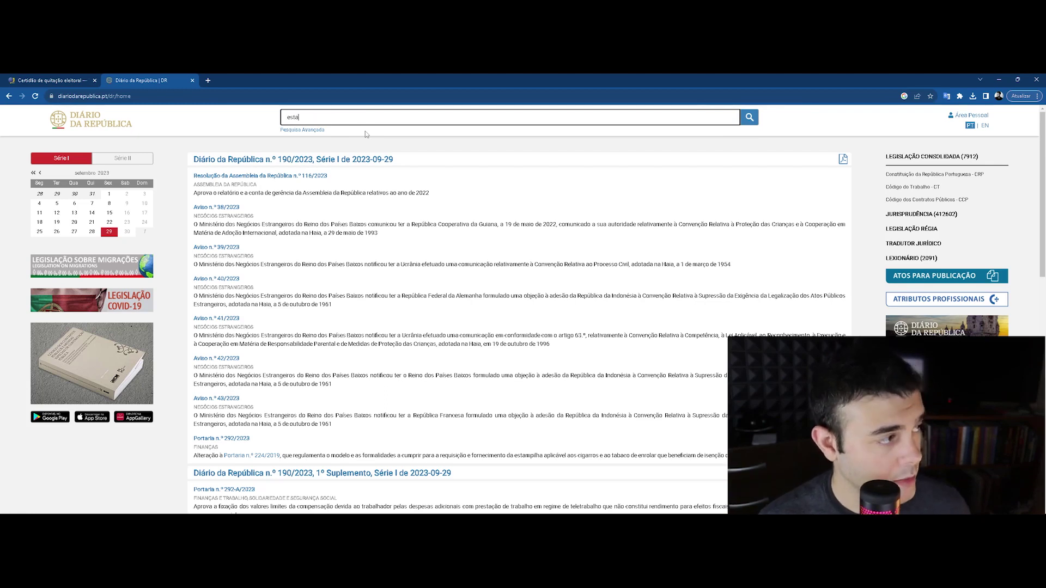
text(aldade)
click(749, 118)
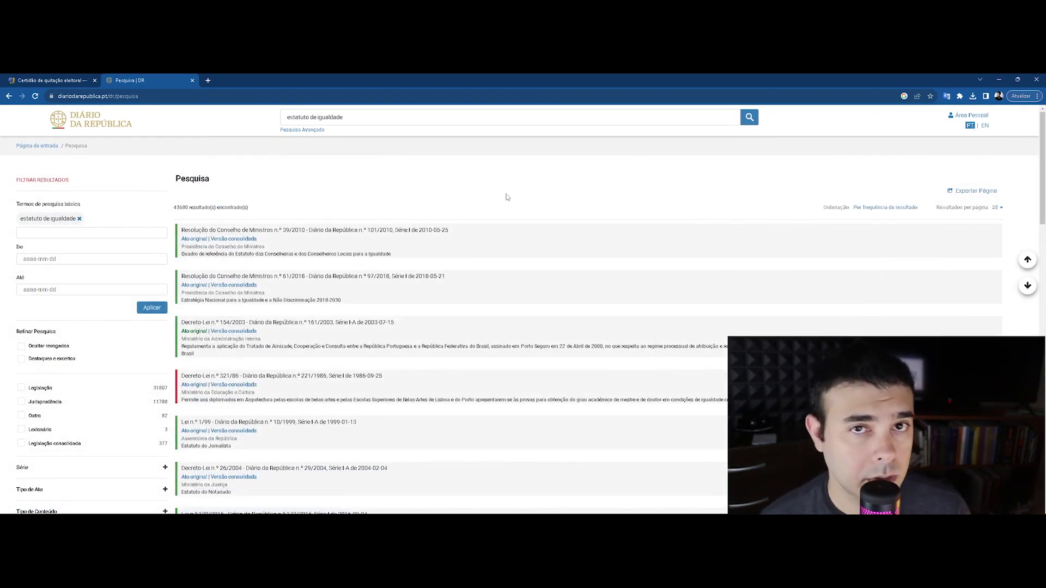
Expand the Entidade Emitente filter and tick the ministry's Serviço de Estrangeiros e Fronteiras
scroll(57, 347, down, 5)
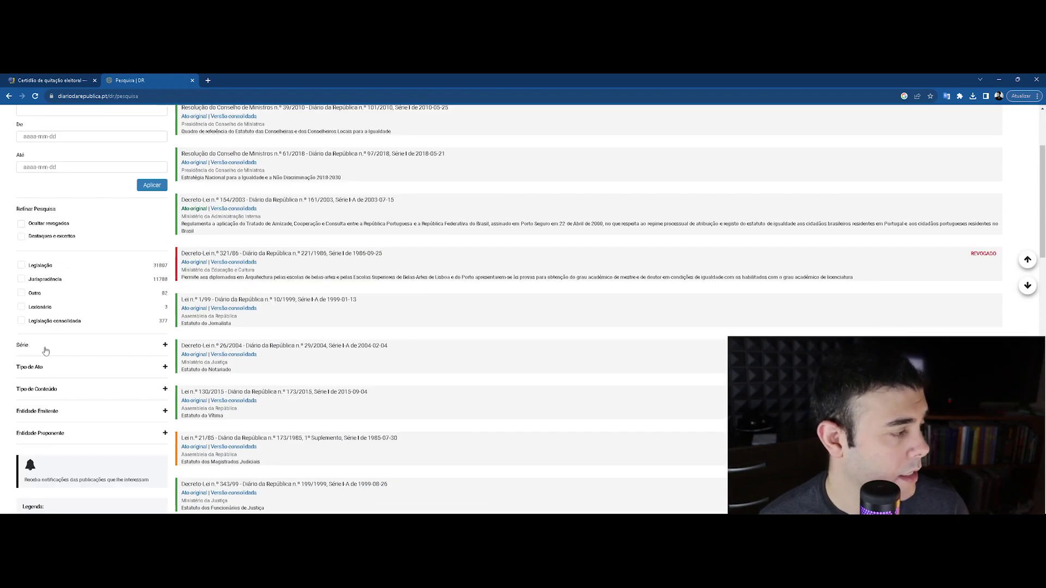
scroll(78, 338, up, 4)
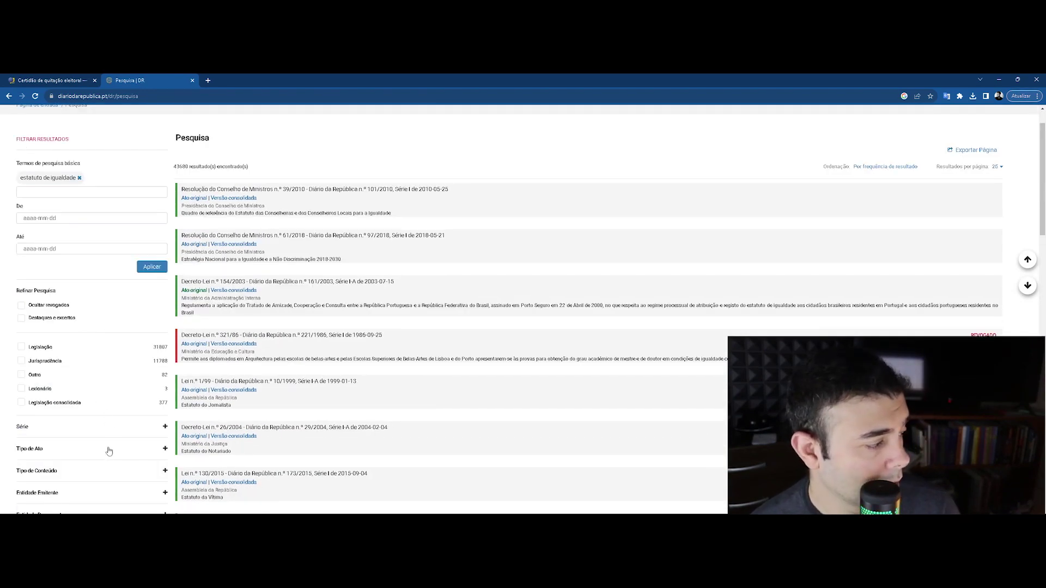
scroll(109, 447, down, 2)
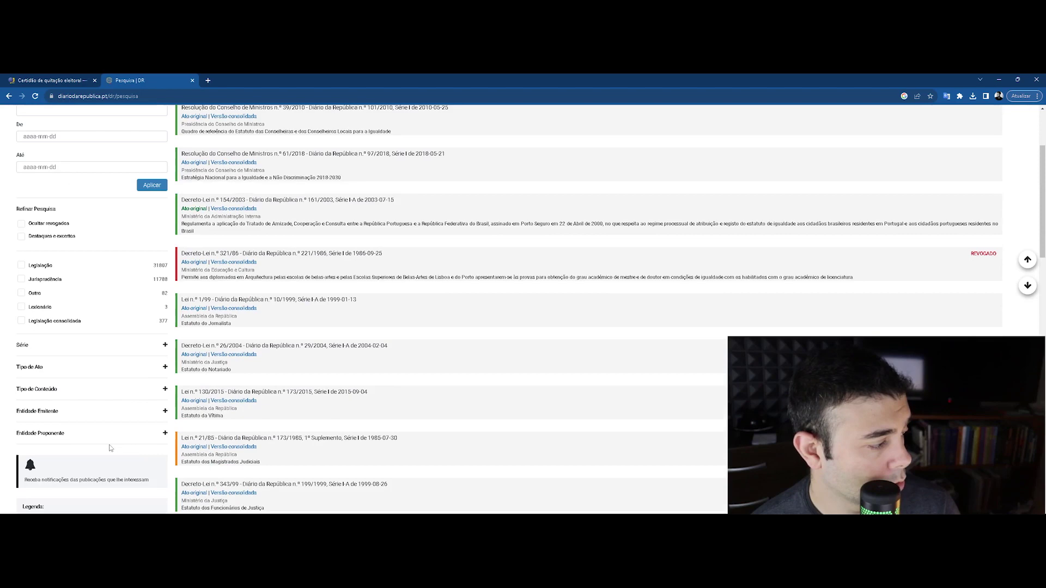
click(85, 412)
scroll(98, 408, down, 1)
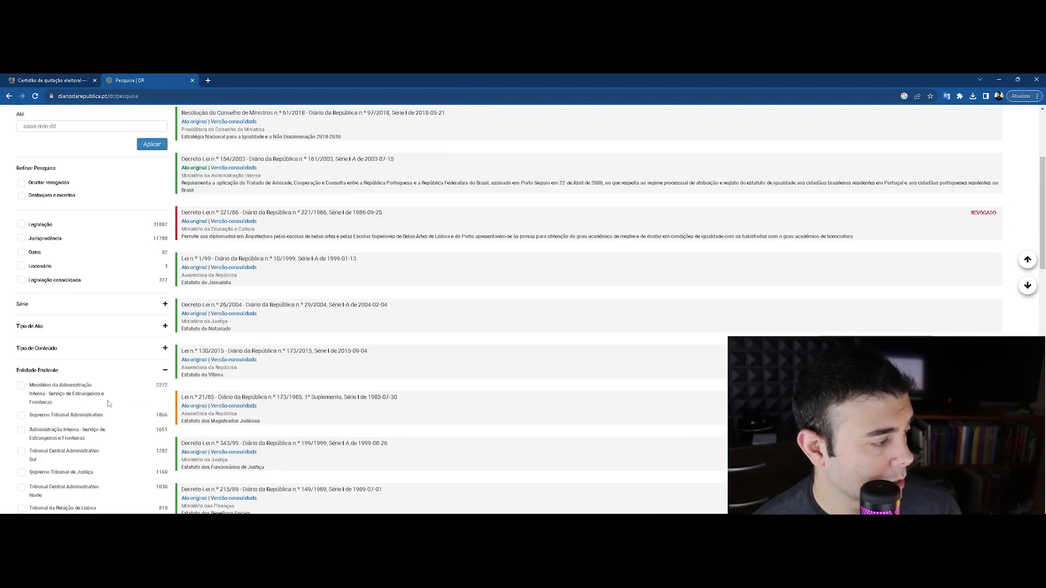
scroll(108, 404, down, 2)
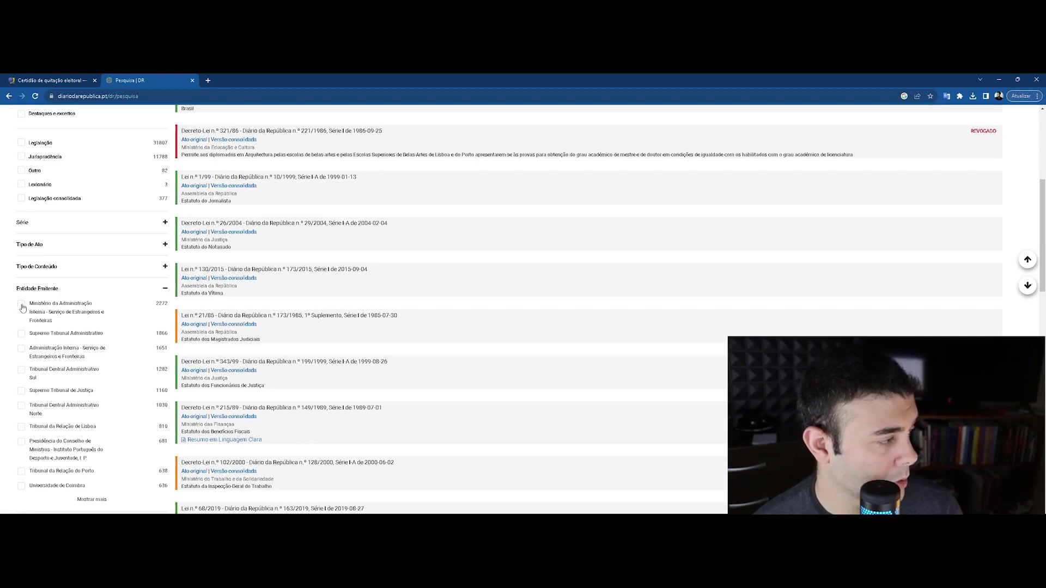
click(22, 307)
Also tick Administração Interna - Serviço de Estrangeiros e Fronteiras and rerun the search, leaving 3923 results
scroll(139, 410, down, 3)
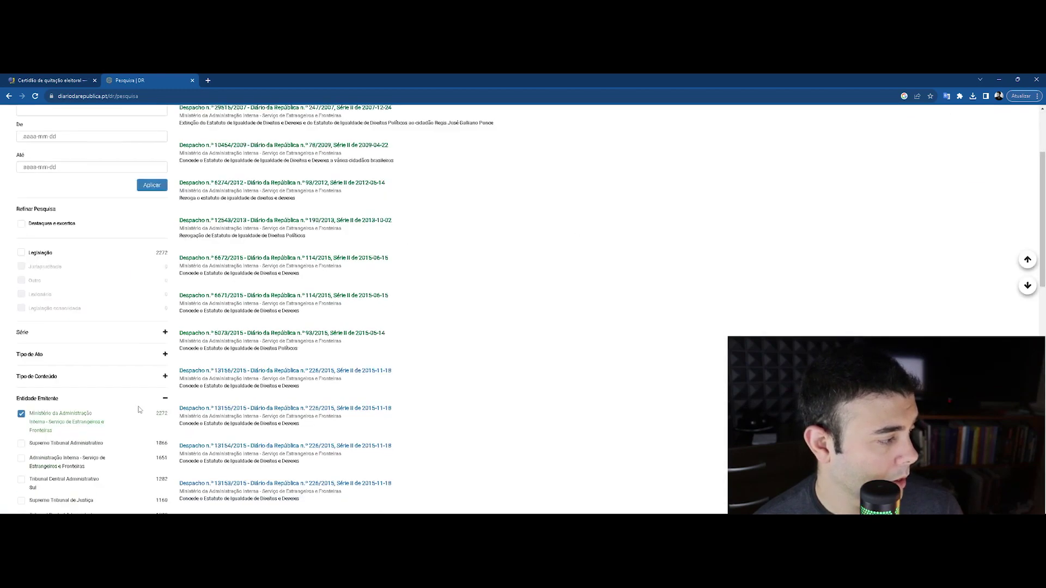
scroll(139, 410, down, 3)
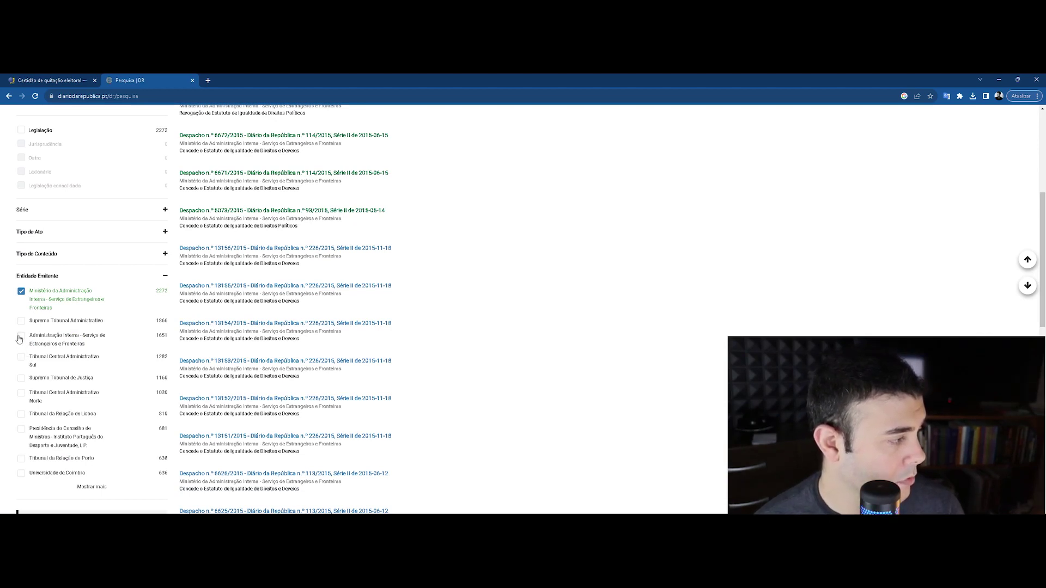
click(21, 336)
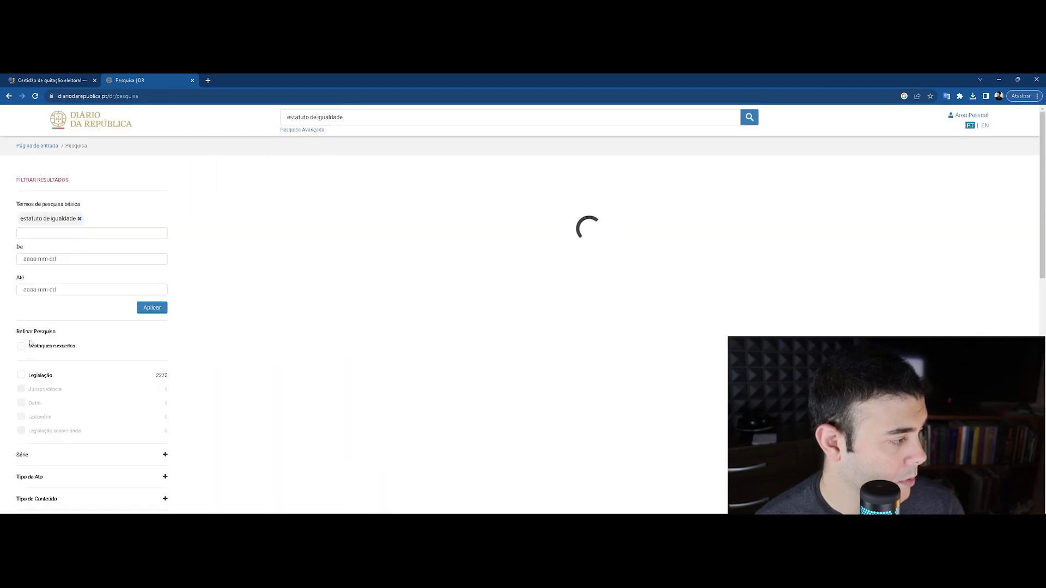
scroll(82, 398, down, 3)
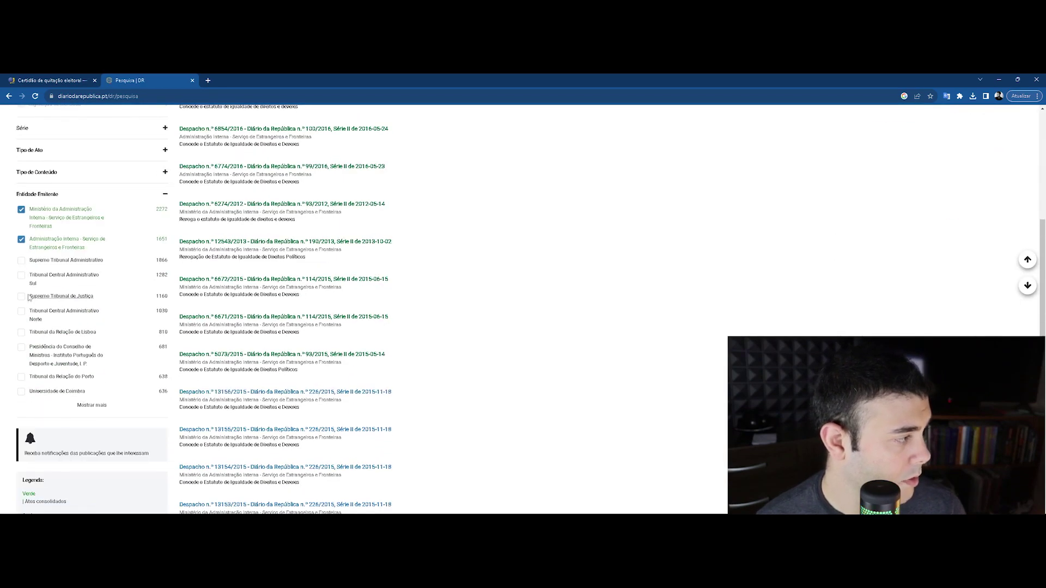
click(84, 404)
scroll(80, 409, down, 3)
scroll(80, 410, up, 5)
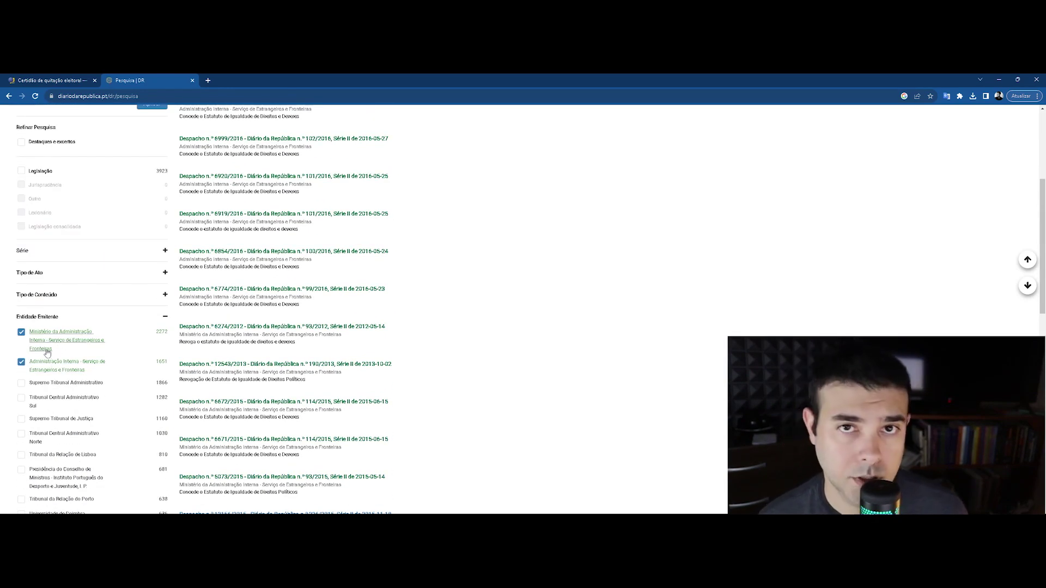
scroll(436, 376, up, 4)
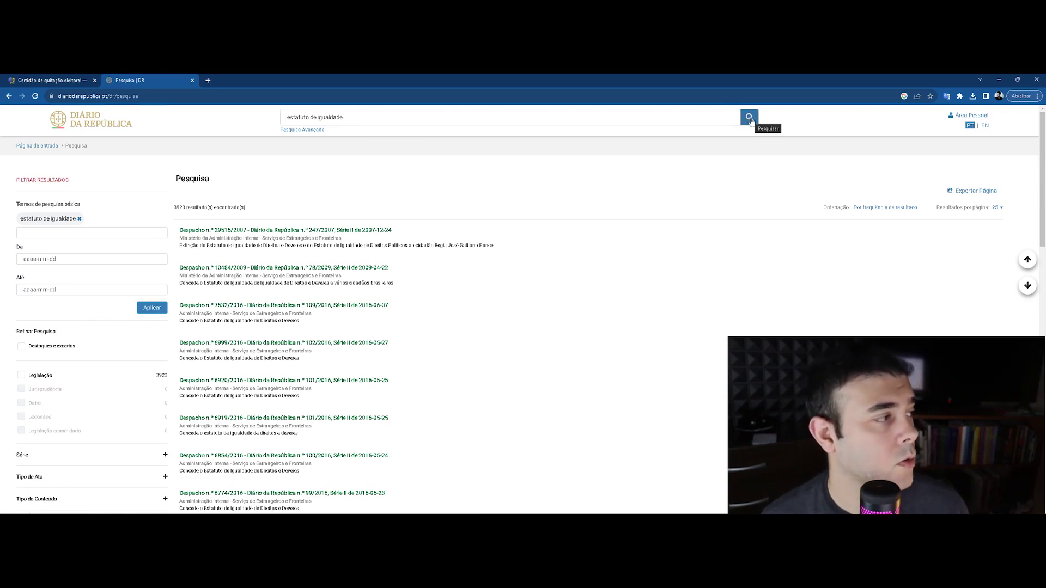
scroll(301, 364, down, 4)
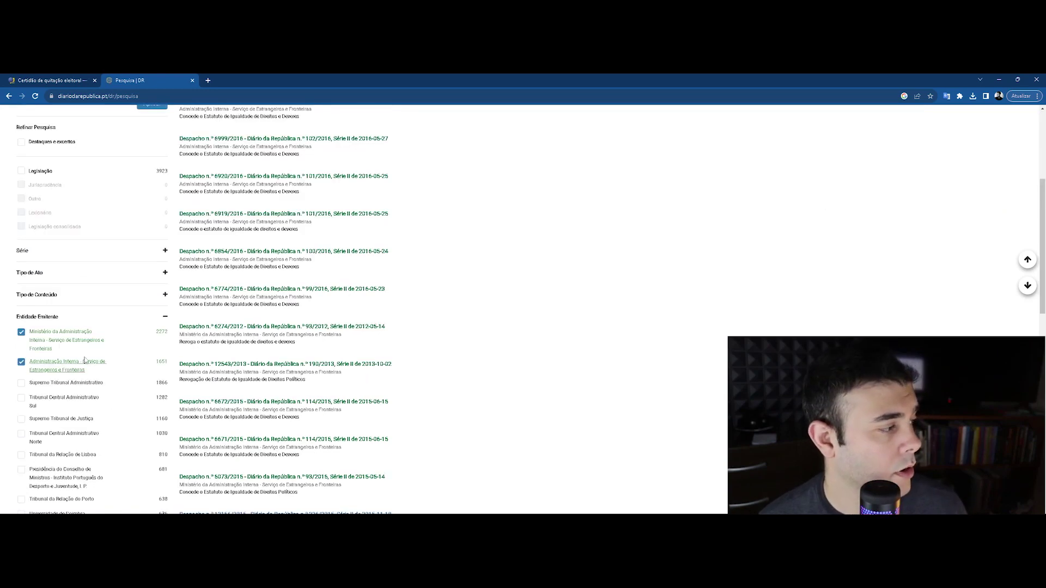
scroll(301, 364, up, 4)
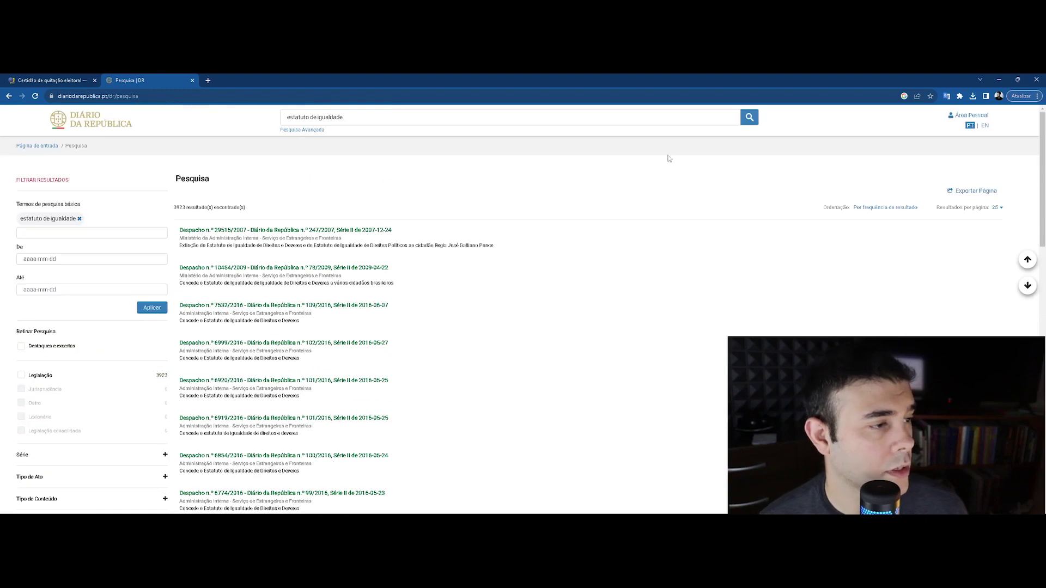
click(703, 129)
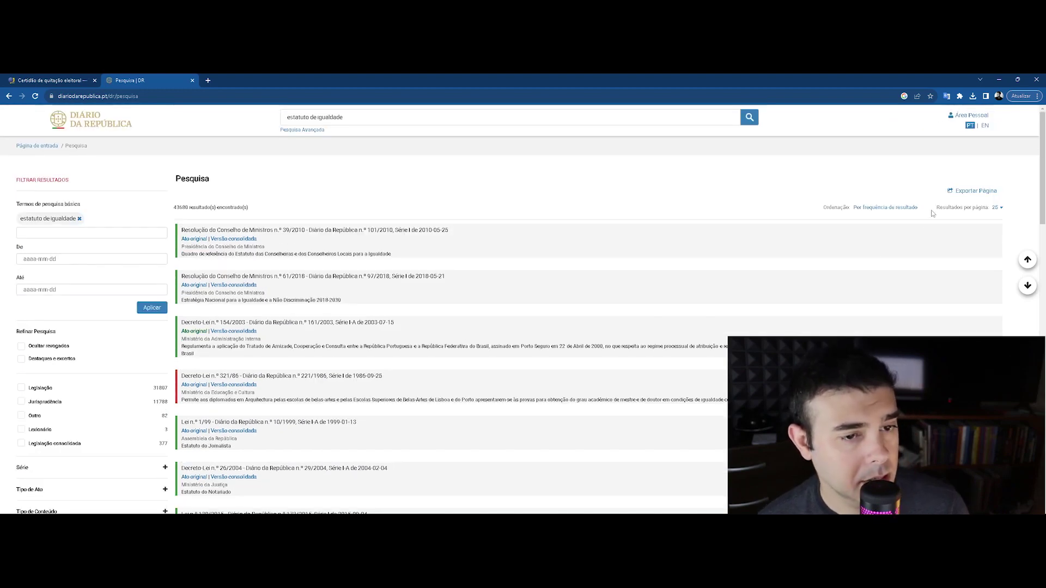
Show 200 results per page, sorted by 'Data: mais recente primeiro'
click(996, 207)
click(997, 233)
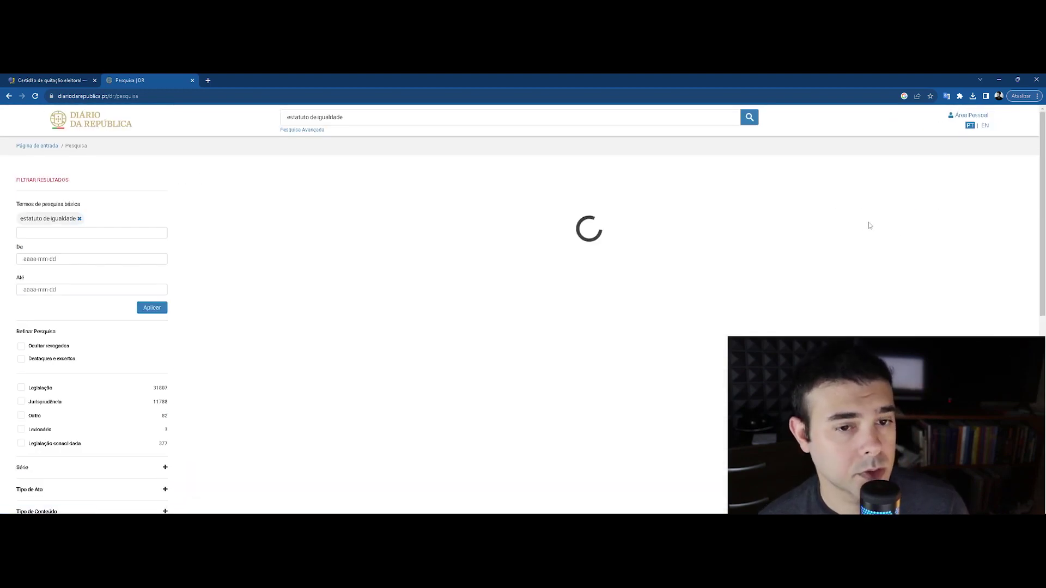
click(895, 211)
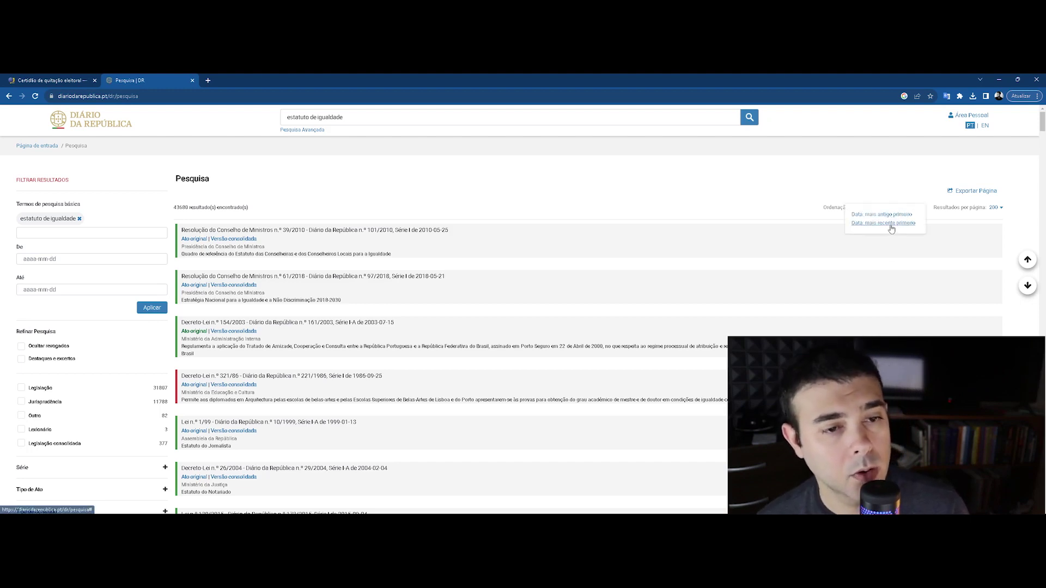
click(891, 224)
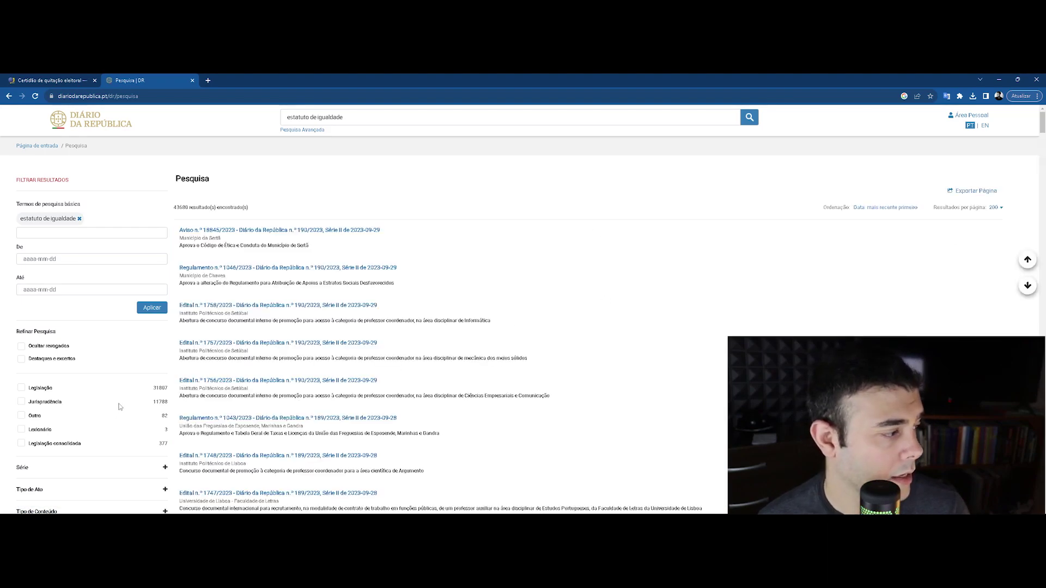
Tick the Serviço de Estrangeiros e Fronteiras entity under Entidade Emitente
scroll(116, 403, down, 6)
scroll(92, 319, up, 3)
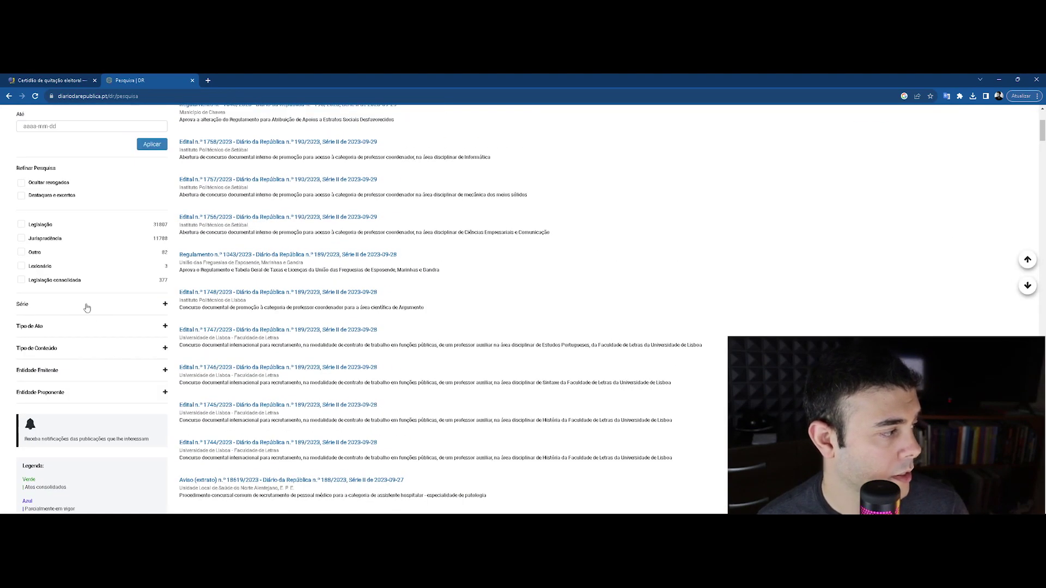
click(83, 371)
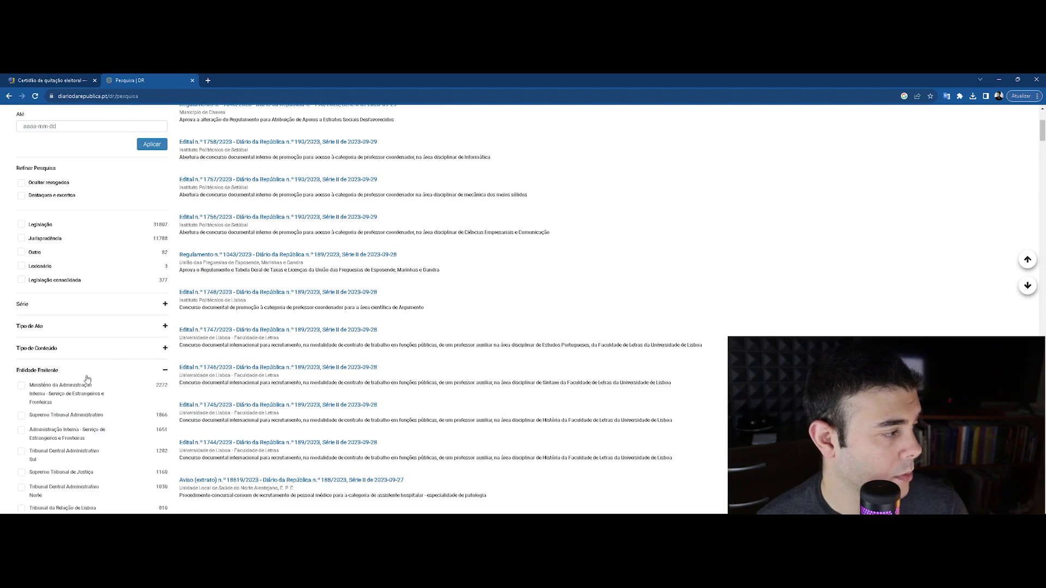
click(20, 391)
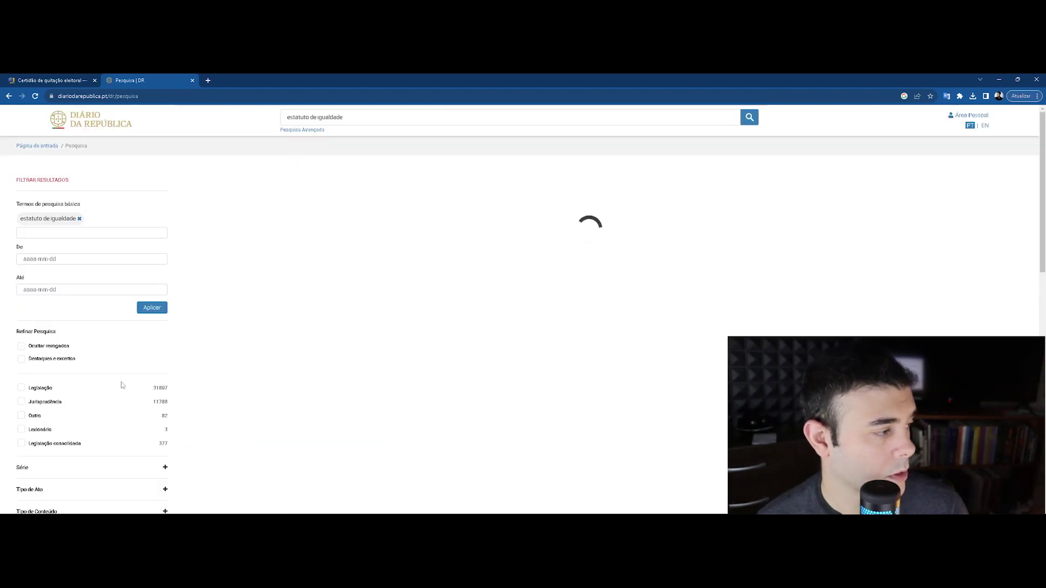
scroll(54, 414, down, 4)
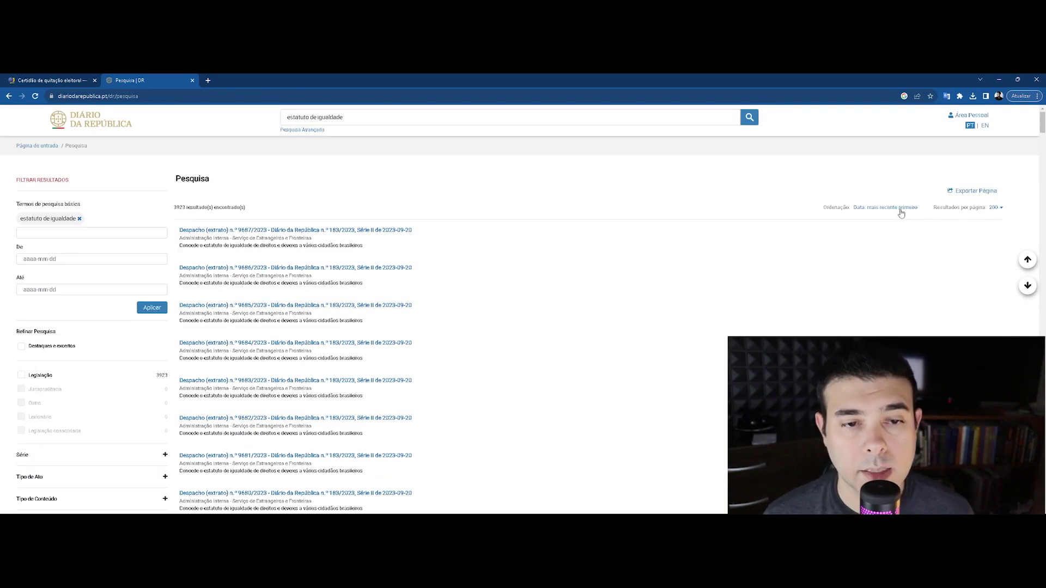
click(981, 191)
Dismiss the export options and open the first three Despacho results, through 9685/2023, in new tabs
click(932, 194)
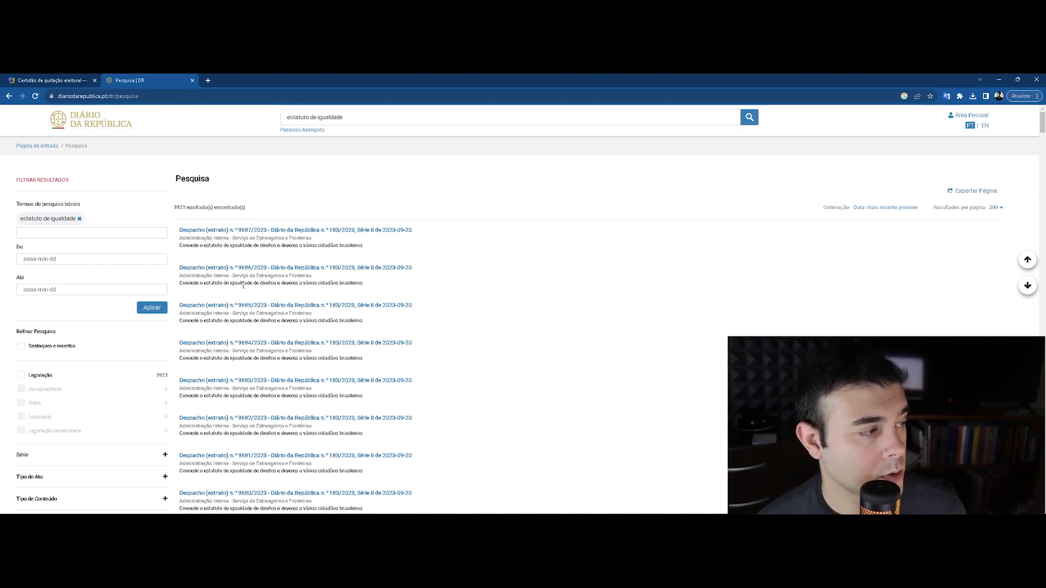
scroll(81, 275, down, 5)
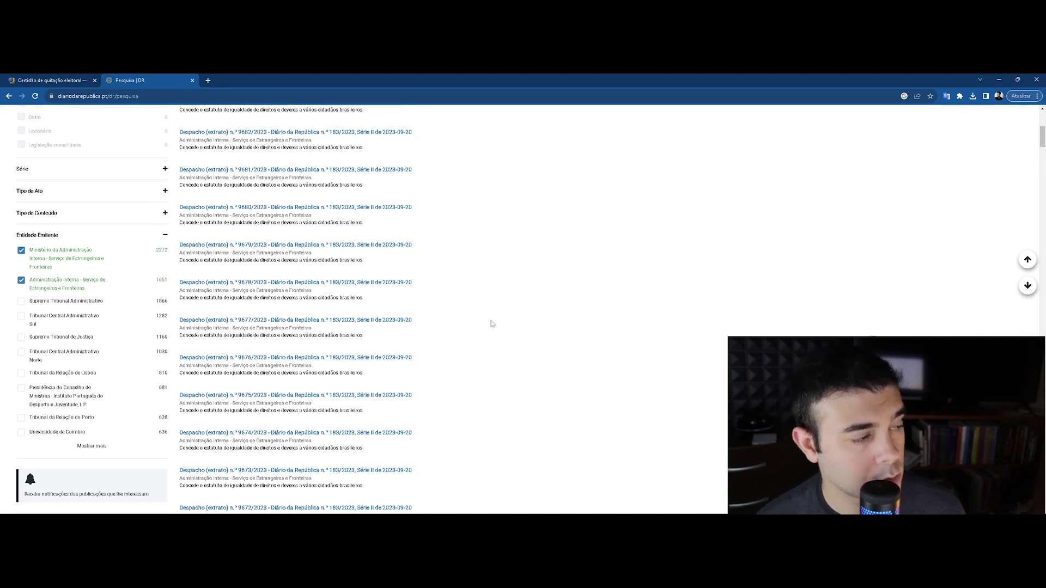
scroll(490, 324, up, 5)
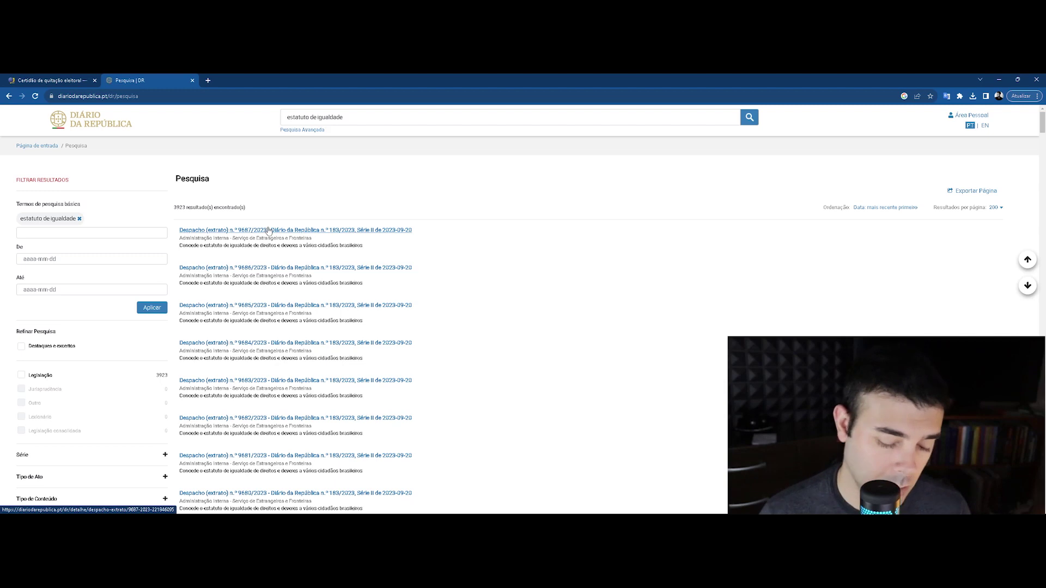
right_click(266, 229)
click(280, 235)
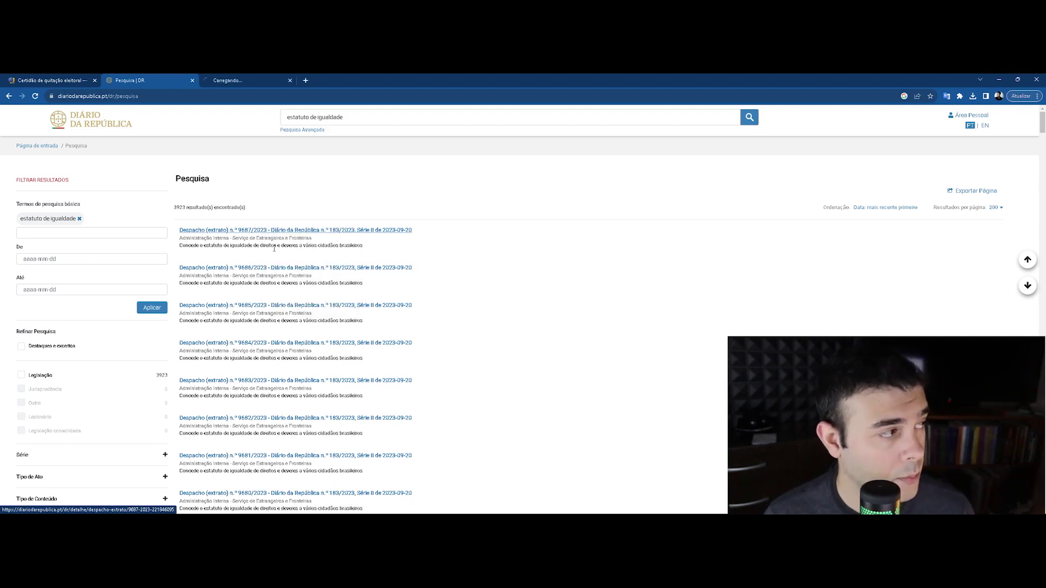
right_click(273, 268)
click(283, 275)
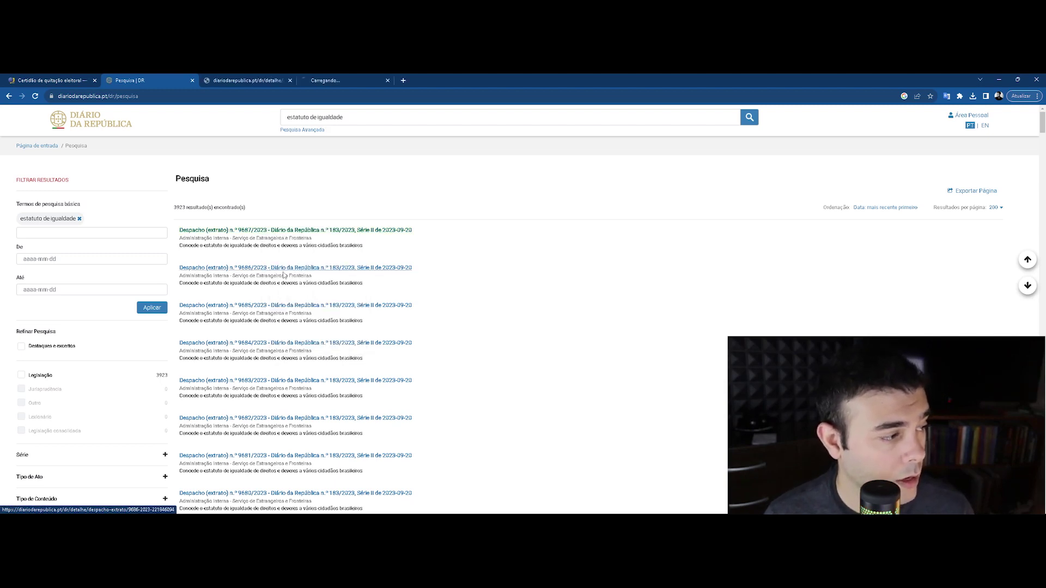
right_click(282, 305)
click(326, 314)
Open Despachos 9684/2023, 9683/2023 and the following results in background tabs
middle_click(359, 343)
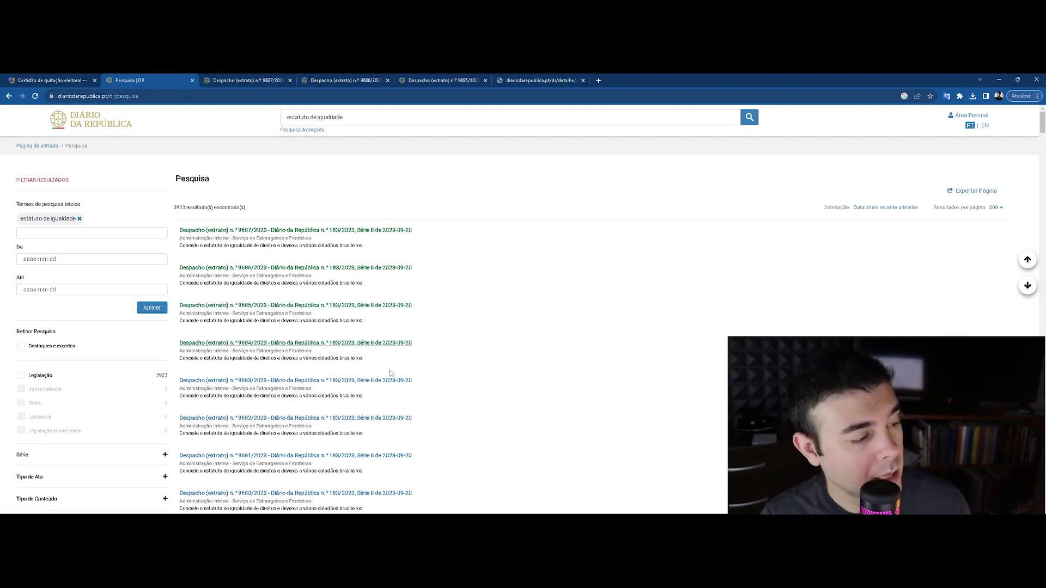
middle_click(392, 384)
middle_click(390, 418)
scroll(381, 417, down, 4)
middle_click(381, 417)
middle_click(382, 417)
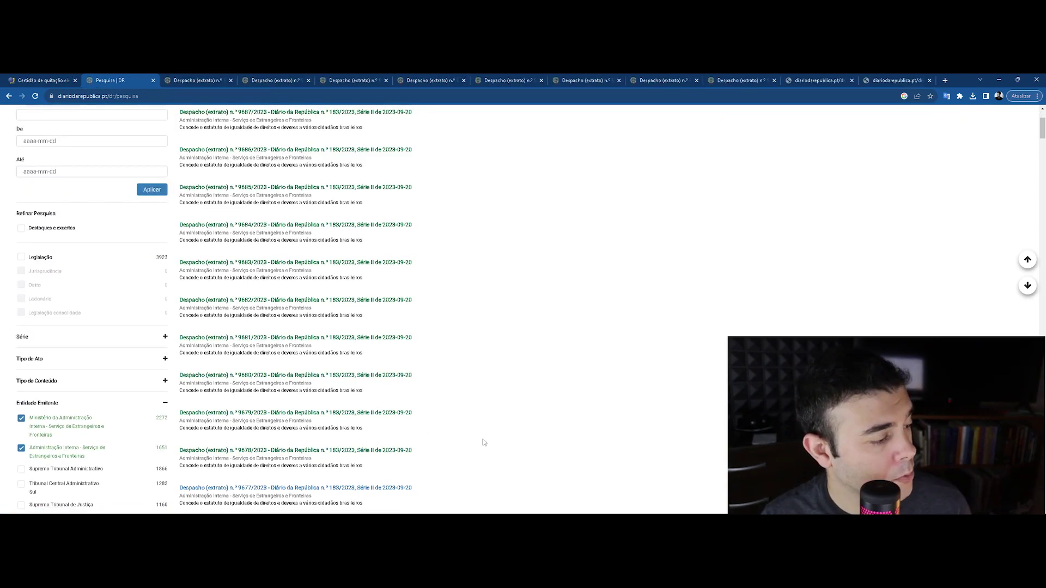
middle_click(359, 417)
middle_click(343, 417)
middle_click(320, 367)
middle_click(305, 403)
Open one last result, review Despacho 9687/2023's names table, and open its official PDF
middle_click(305, 441)
key(ctrl+Tab)
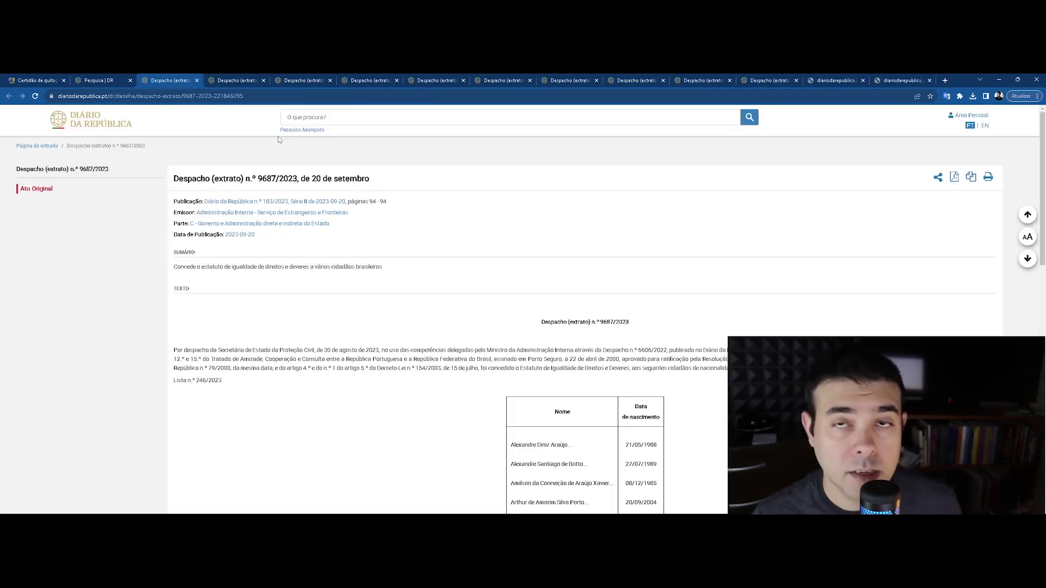
scroll(461, 261, down, 6)
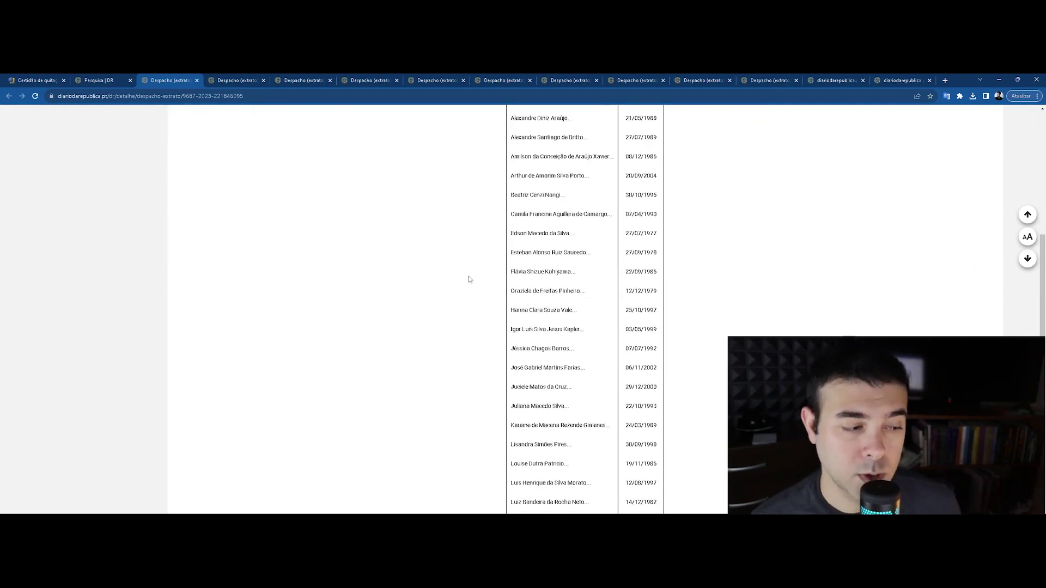
scroll(469, 280, down, 2)
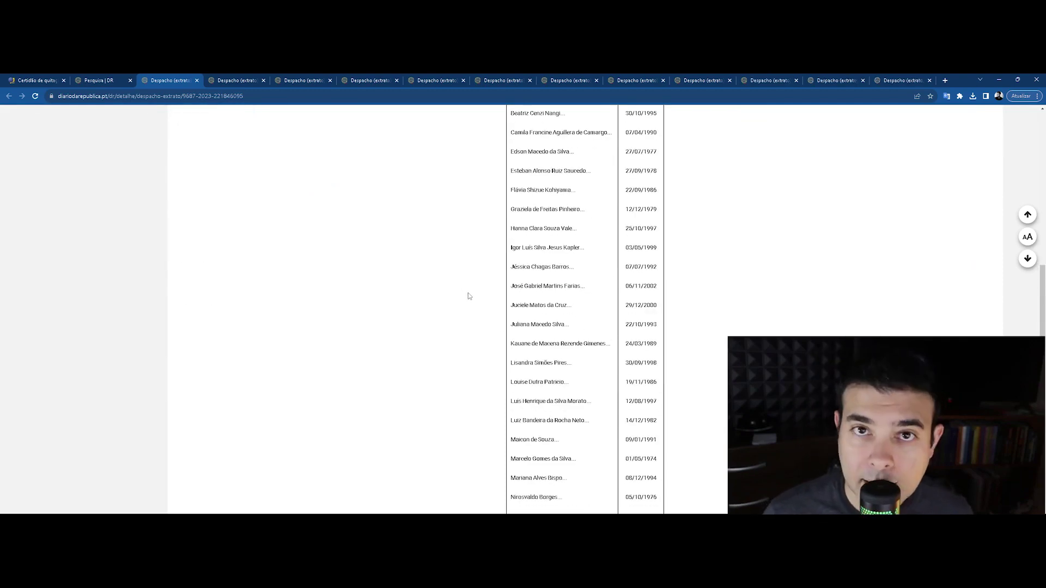
scroll(456, 304, down, 5)
scroll(474, 283, up, 12)
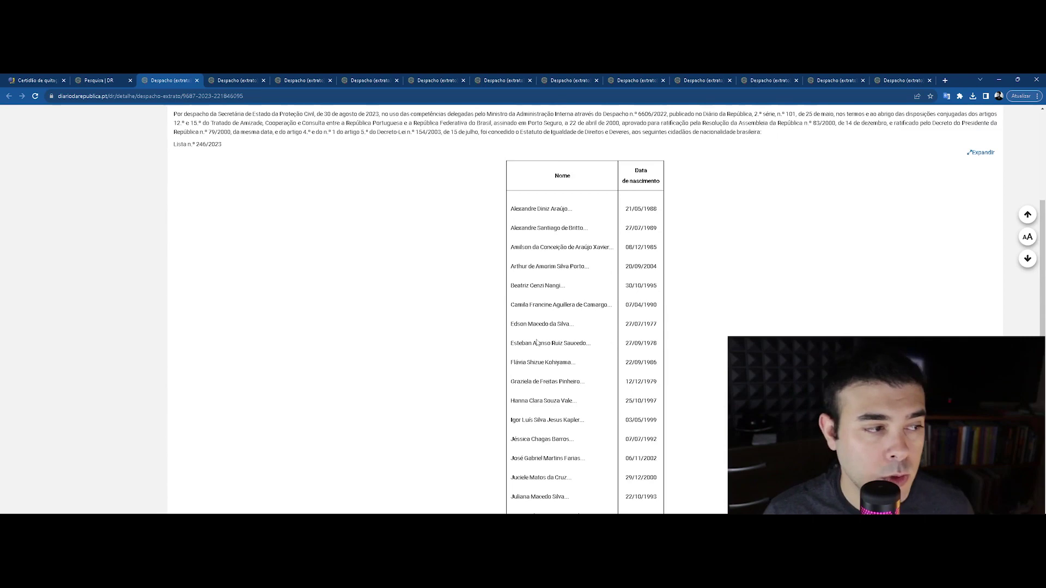
click(954, 146)
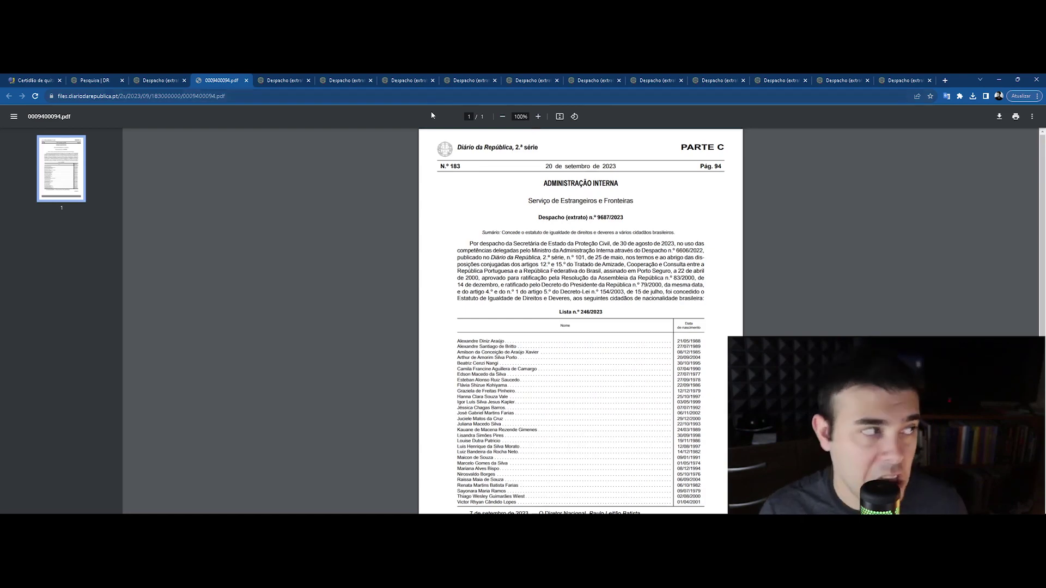
Close the Despacho 9687/2023 PDF tab and search its page for the person's first name
scroll(478, 203, down, 2)
scroll(504, 222, up, 2)
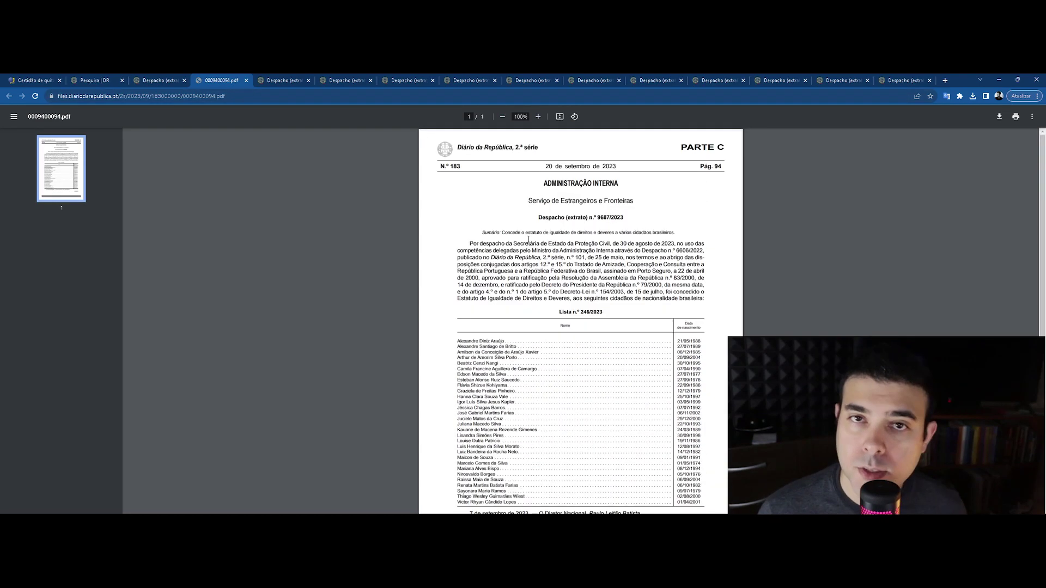
scroll(503, 284, down, 2)
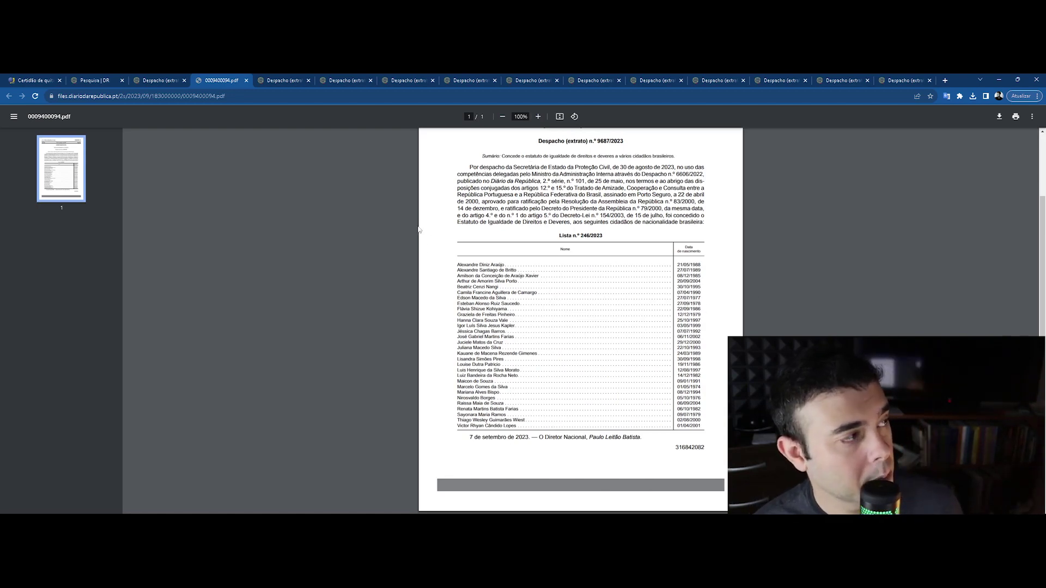
click(187, 79)
scroll(567, 348, down, 7)
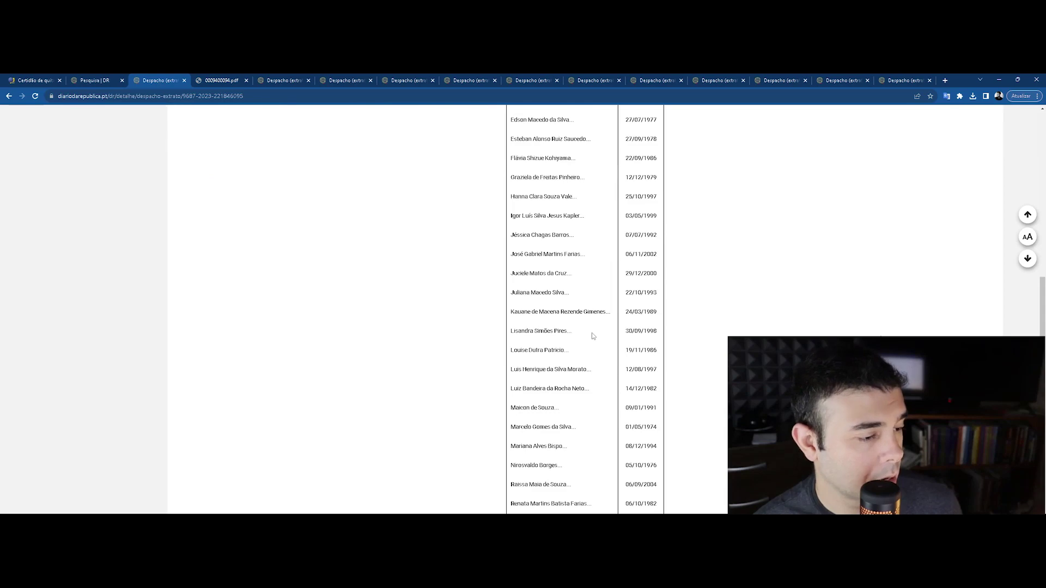
scroll(573, 376, up, 15)
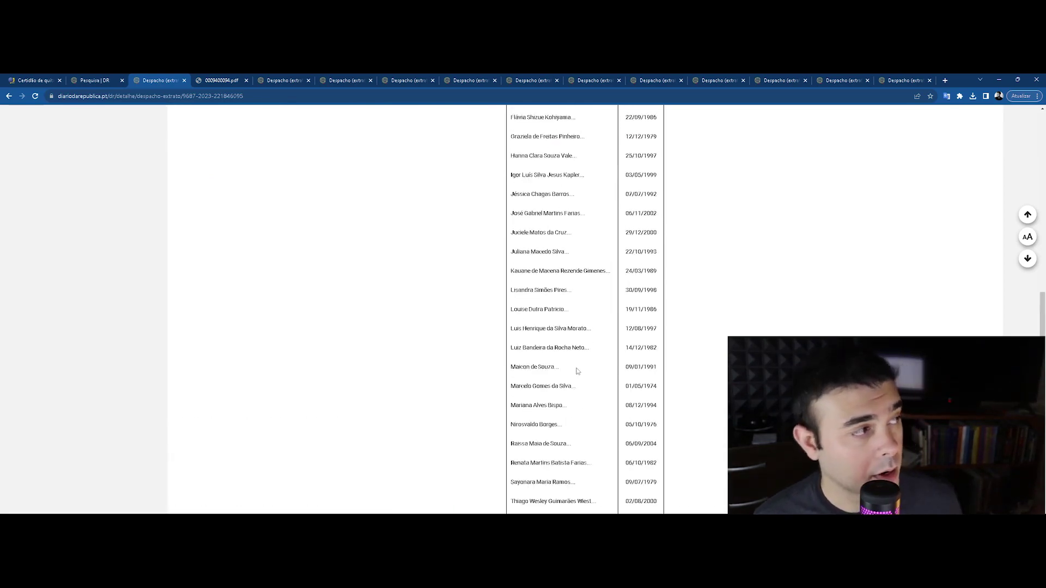
scroll(566, 306, down, 2)
click(234, 80)
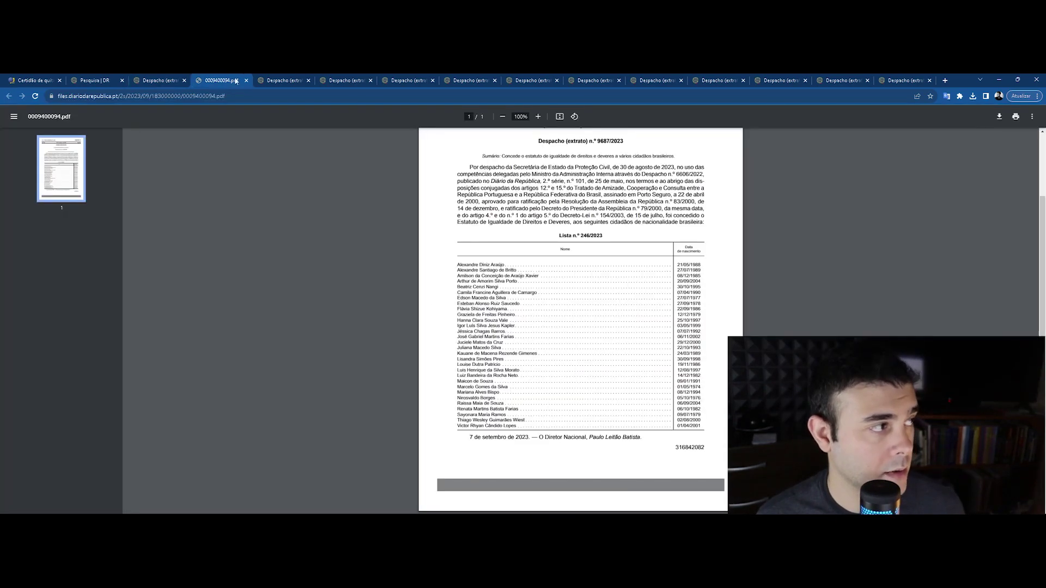
click(246, 80)
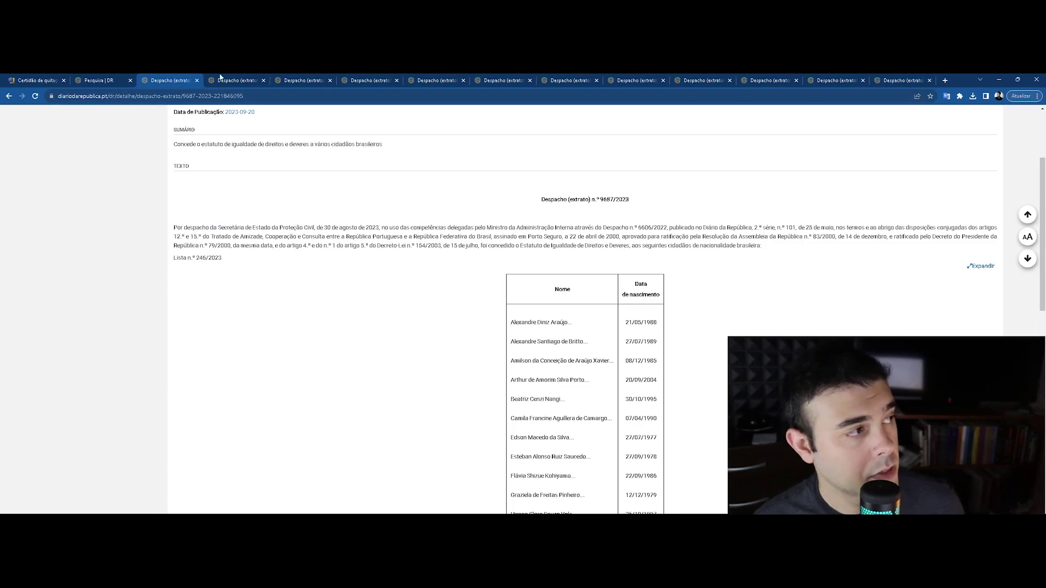
key(ctrl+f)
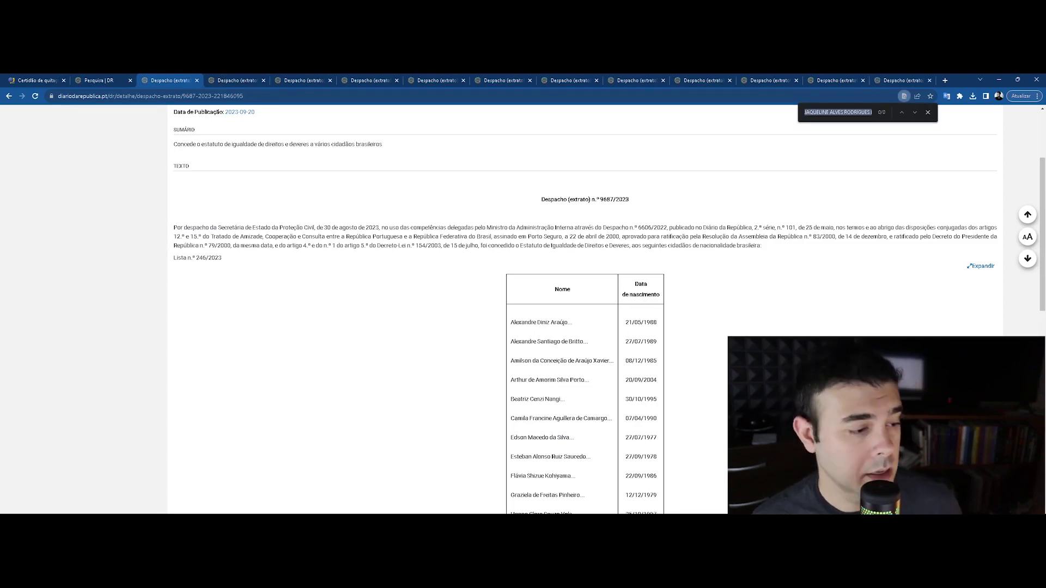
text(camil)
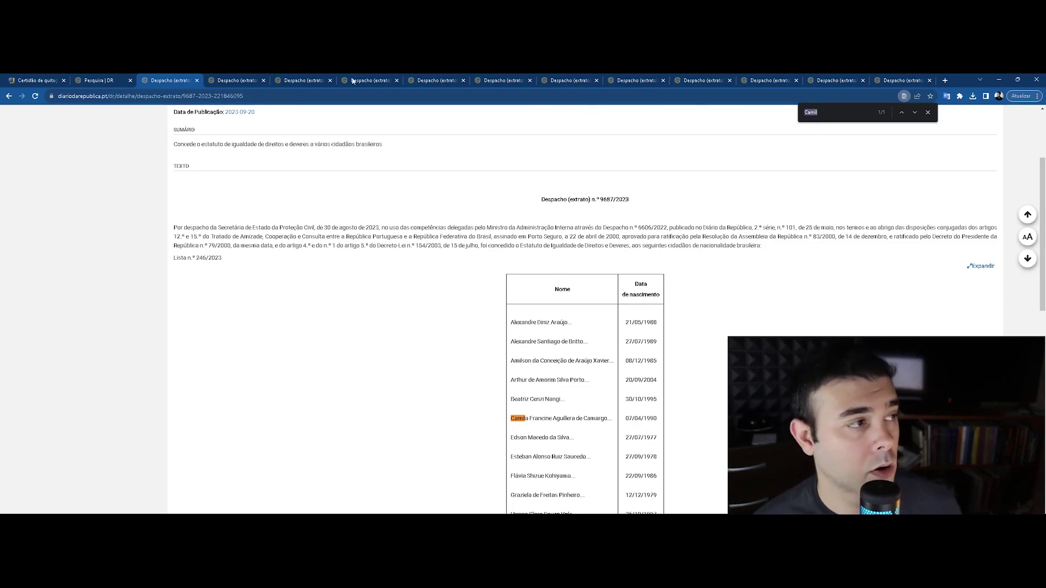
Check the Despacho tabs from 9686 to 9682/2023, viewing the second name match in 9685
key(ctrl+Tab)
key(ctrl+Tab)
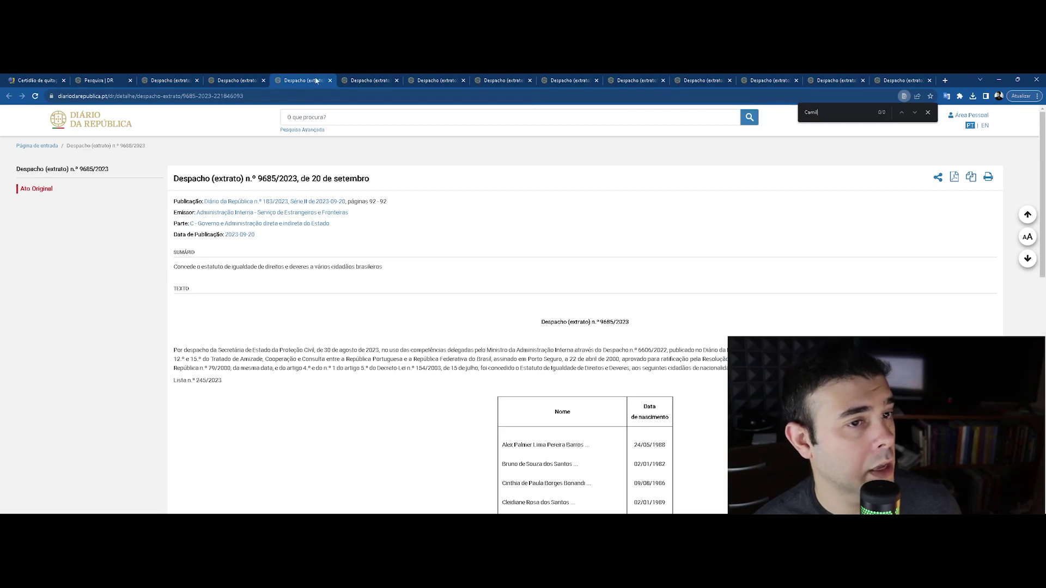
key(ctrl+Tab)
key(ctrl+Tab)
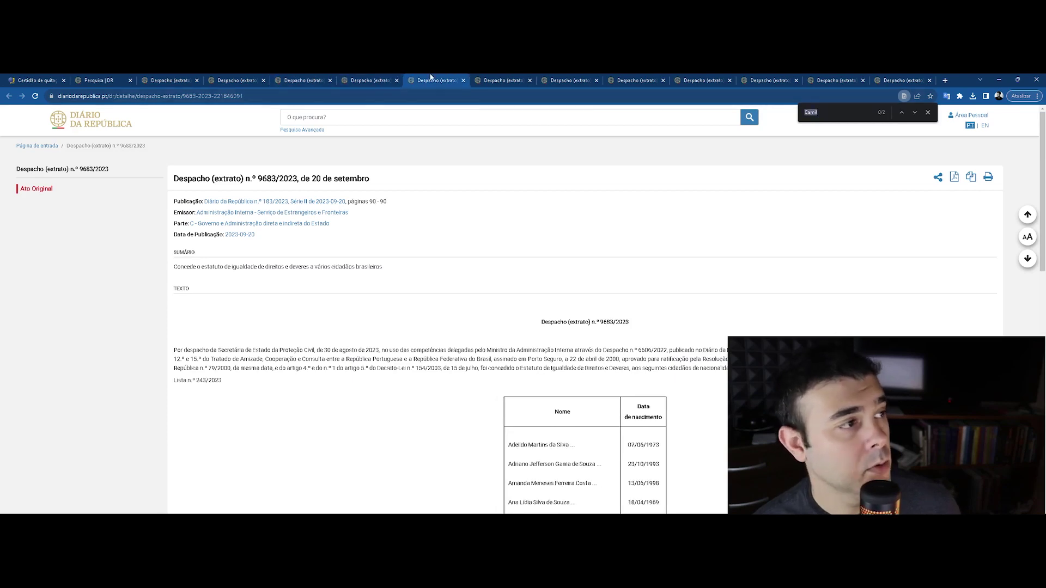
click(912, 113)
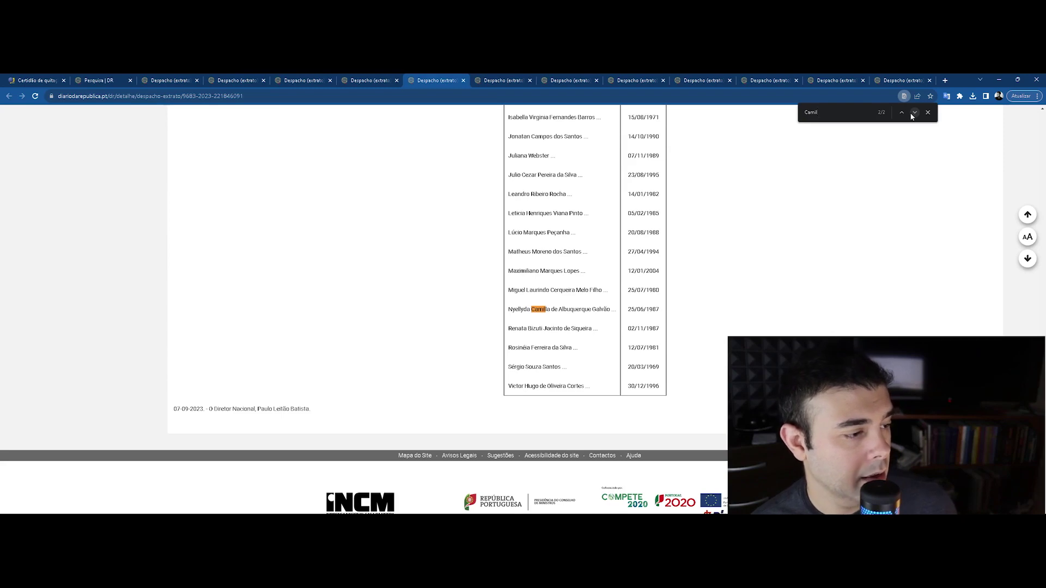
click(503, 79)
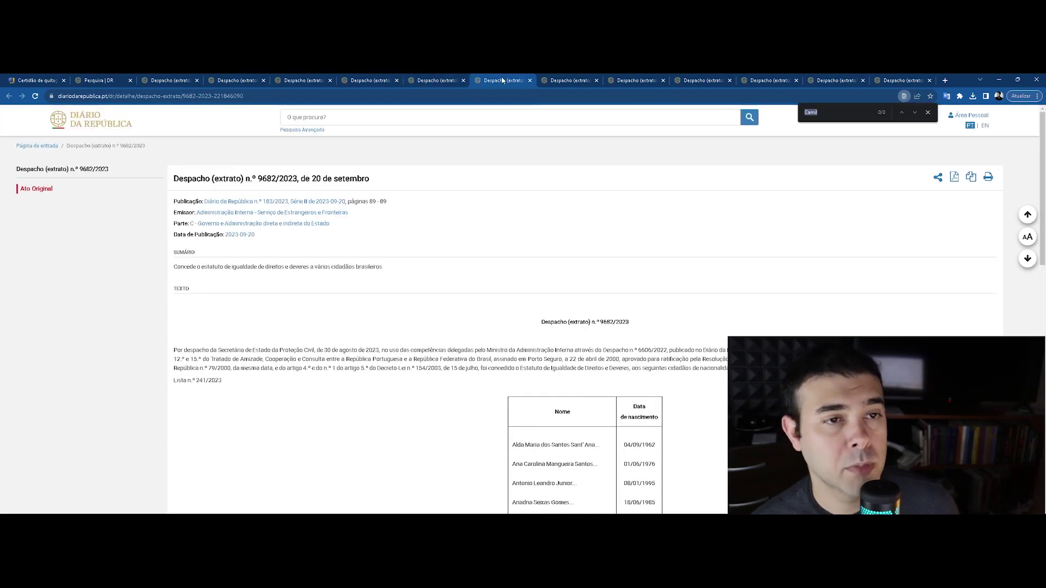
click(570, 80)
click(636, 80)
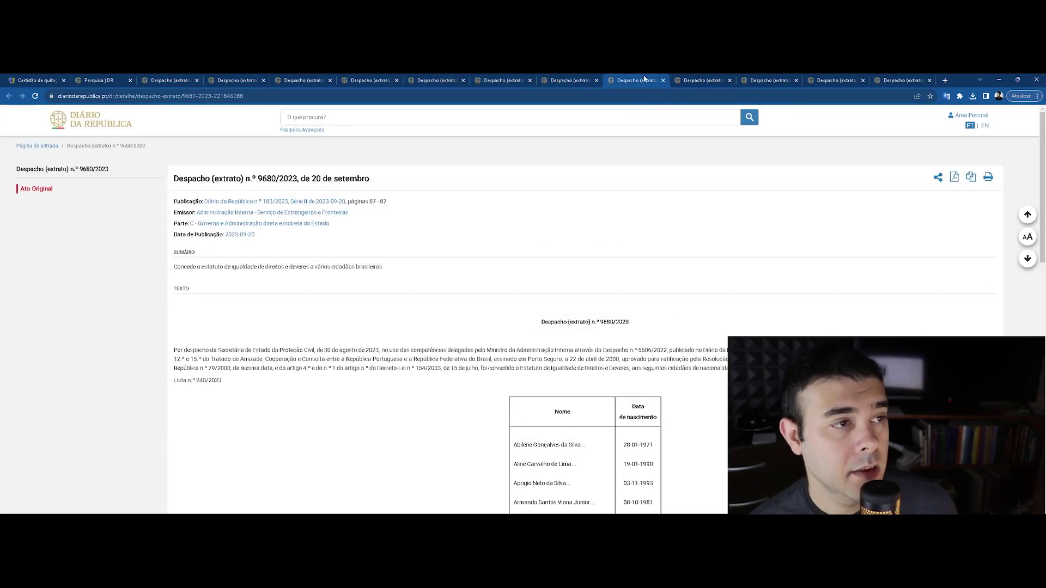
click(703, 80)
Search the remaining Despacho tabs through 9676/2023 for the name, finding no match there
key(ctrl+f)
click(769, 80)
key(ctrl+f)
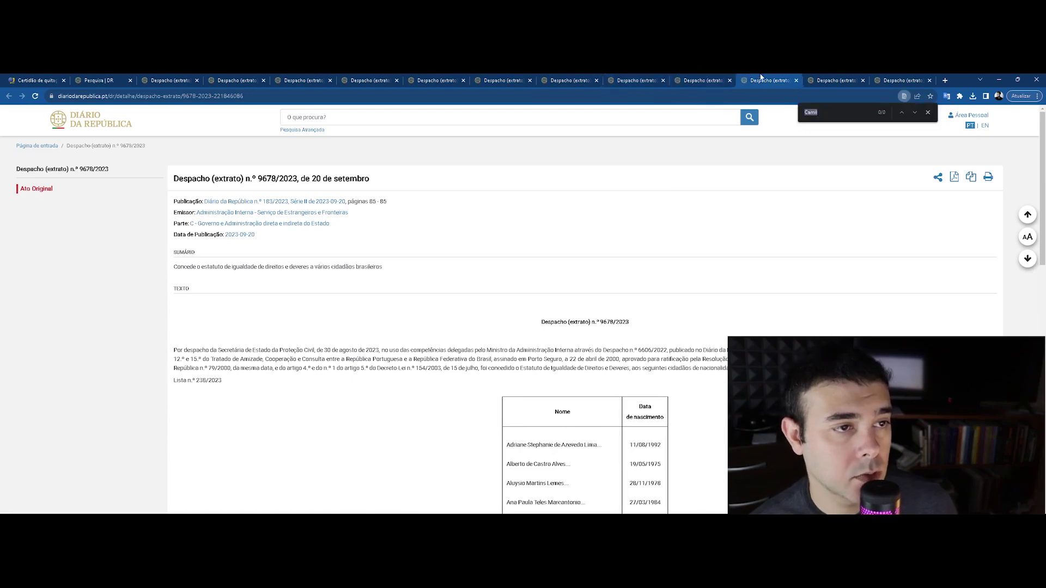
click(837, 80)
key(ctrl+f)
click(893, 79)
key(ctrl+f)
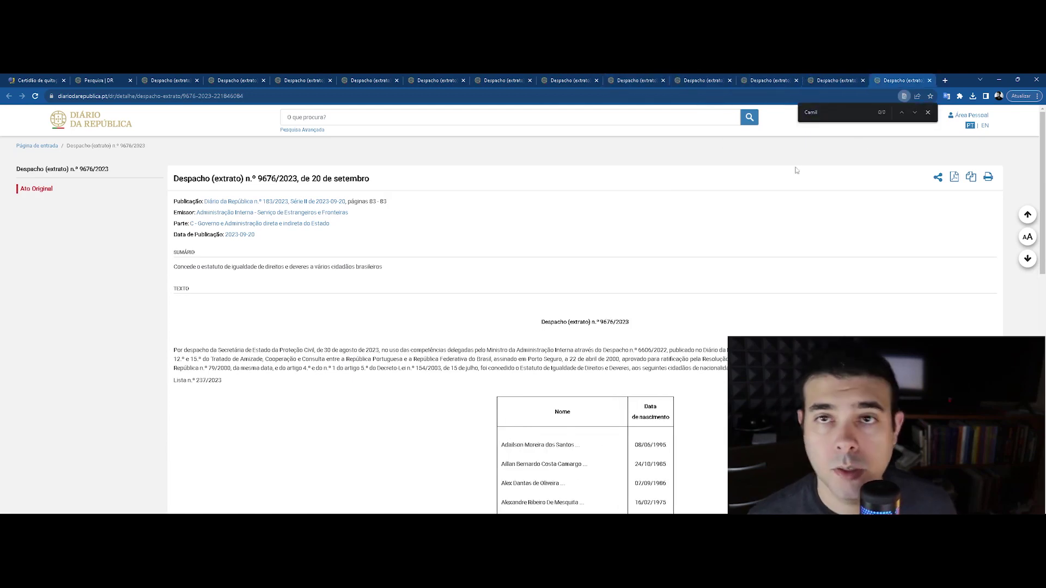
Review the single name match in Despacho 9687/2023's list, then close the find bar
click(104, 77)
scroll(490, 272, up, 1)
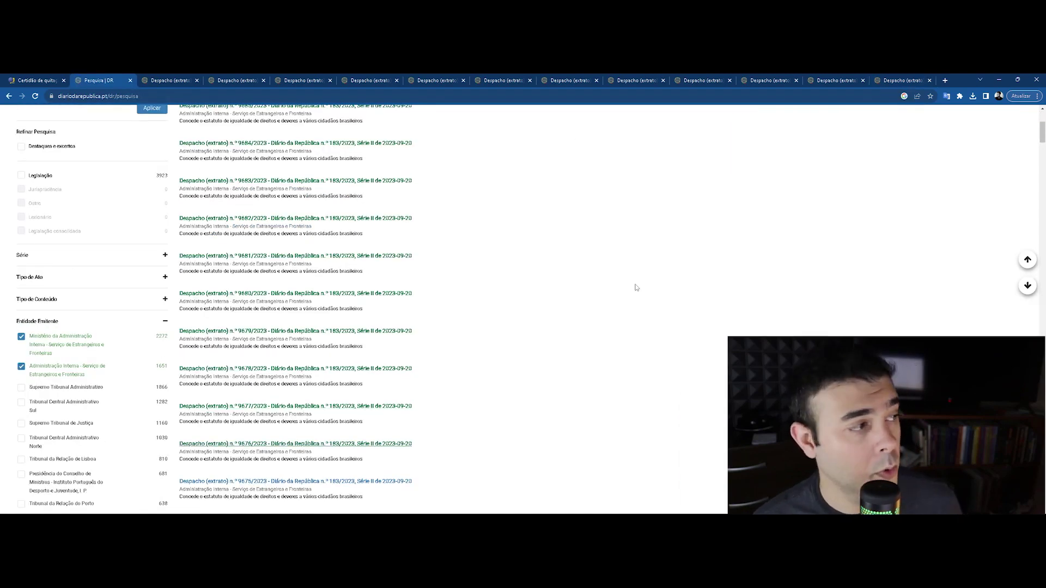
scroll(635, 287, up, 4)
click(190, 76)
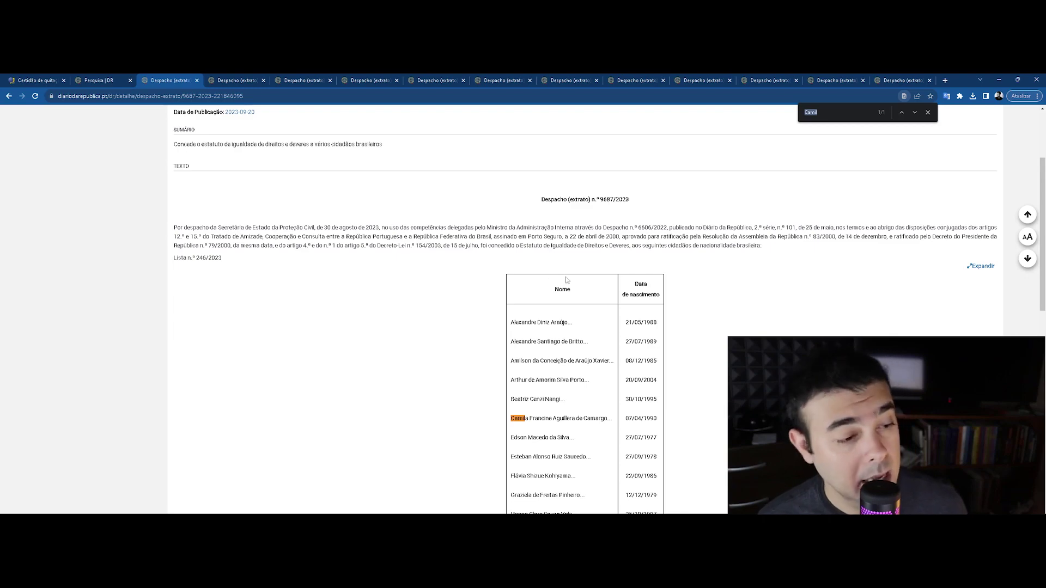
scroll(561, 316, down, 2)
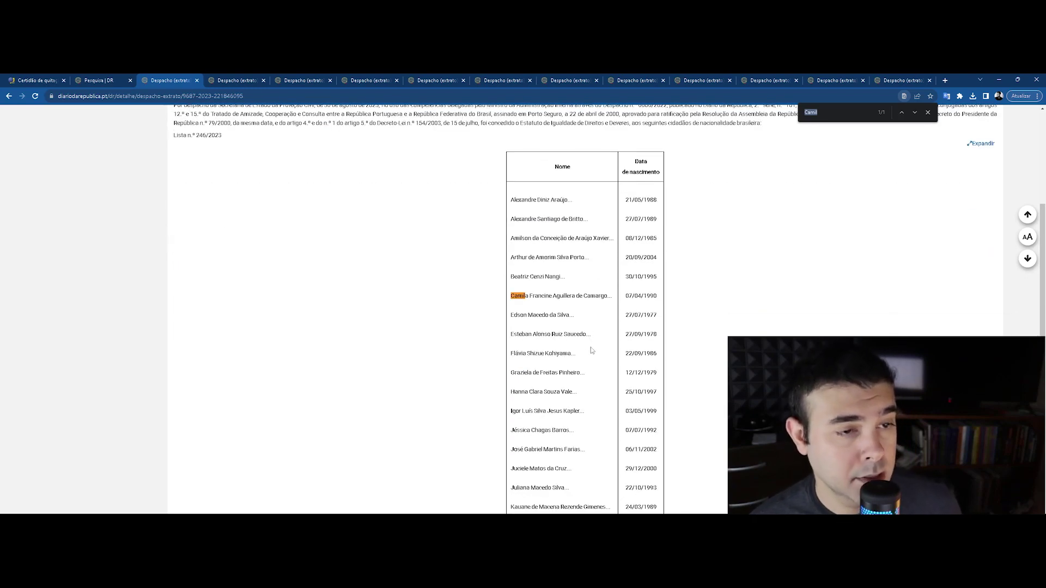
scroll(586, 363, down, 7)
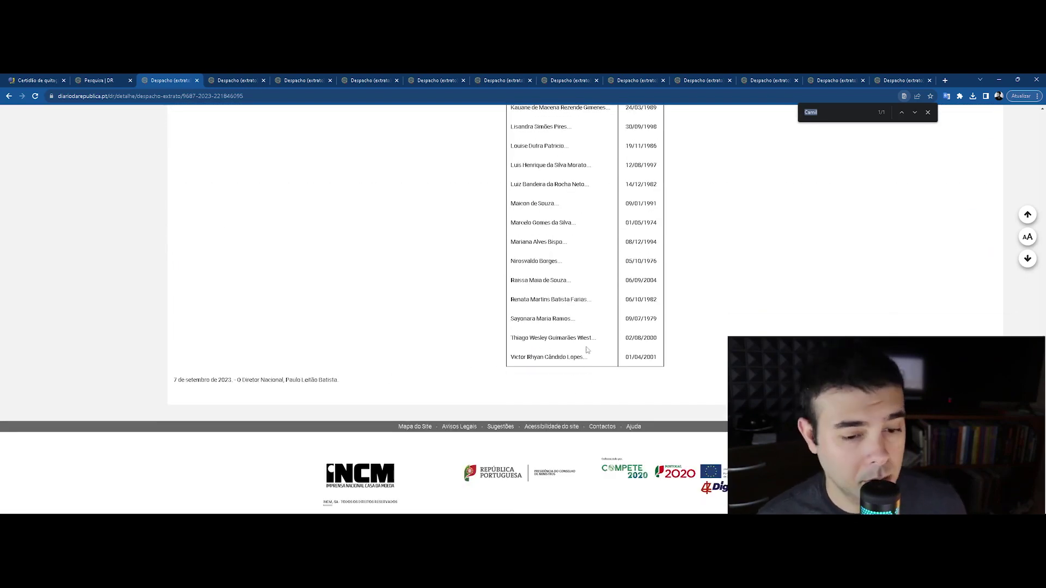
scroll(591, 350, up, 9)
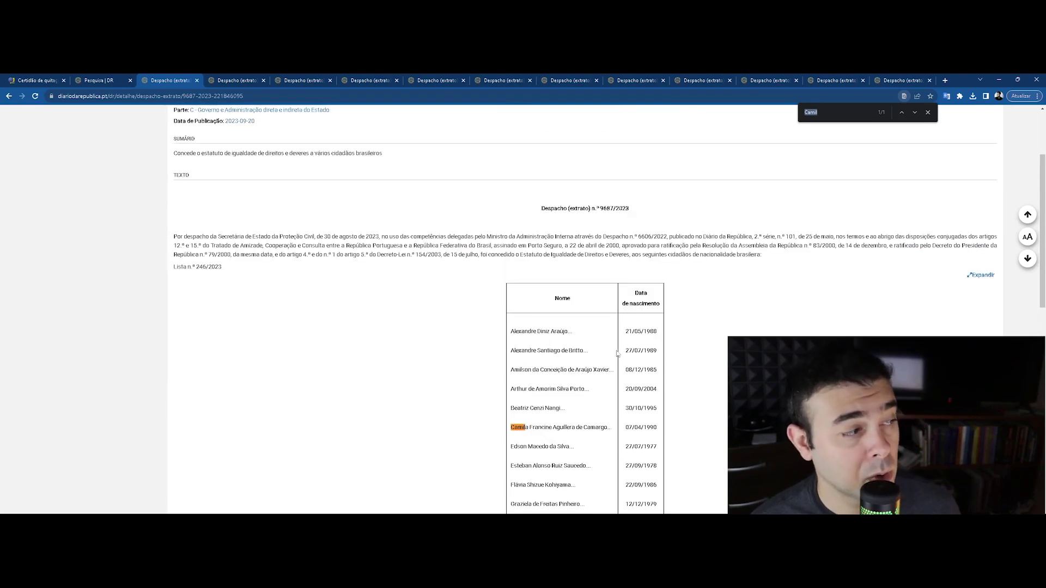
scroll(588, 345, up, 2)
scroll(663, 294, down, 1)
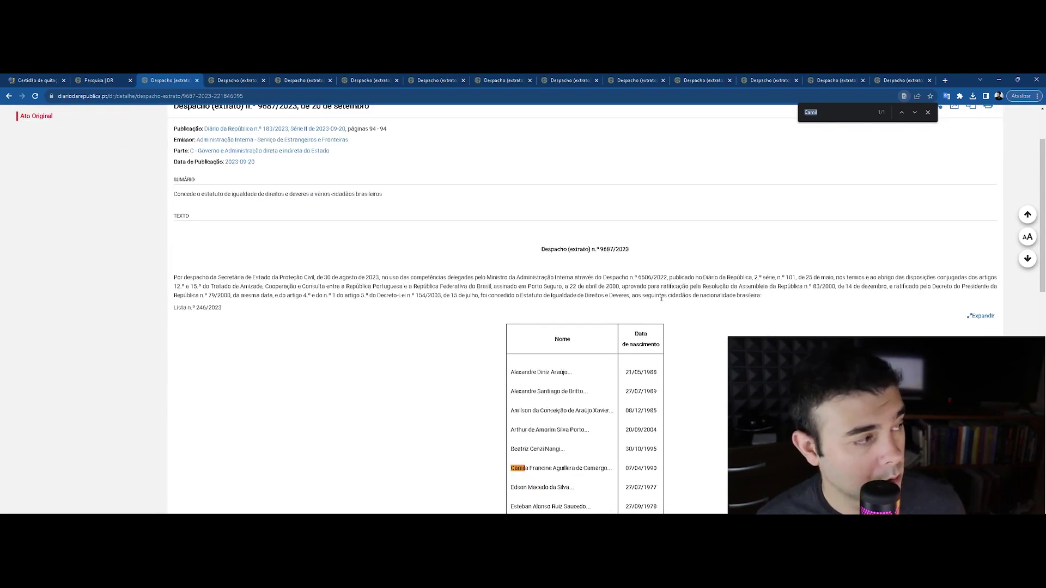
scroll(644, 262, down, 12)
scroll(645, 262, up, 14)
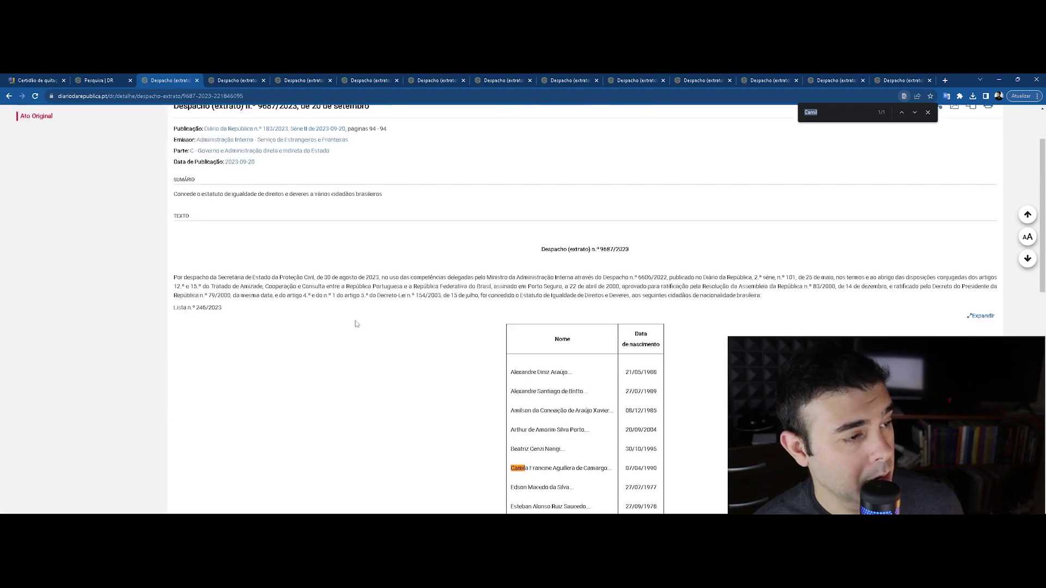
click(928, 112)
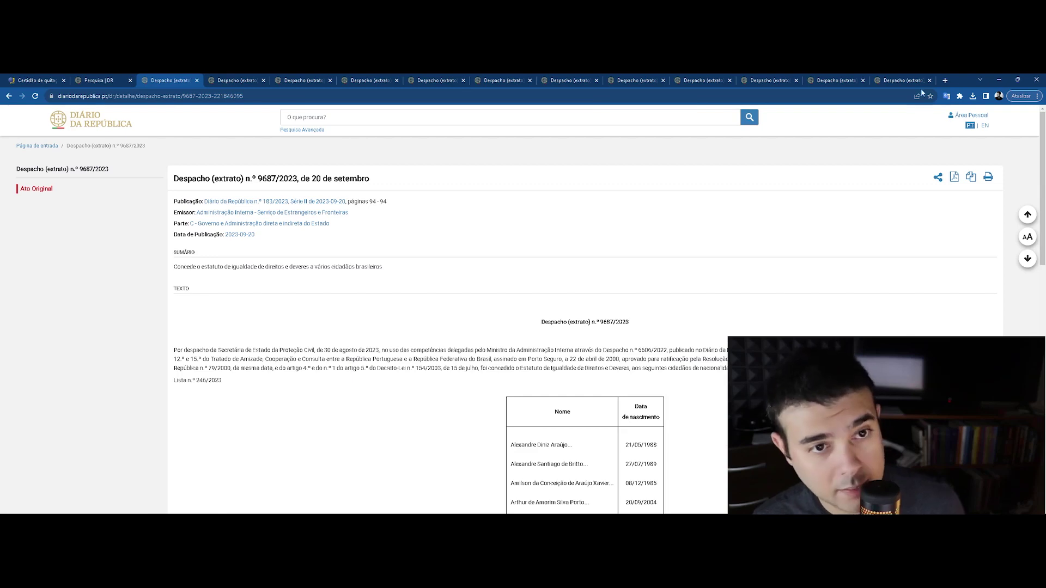
Open each despacho's official PDF in a new tab and search the despacho pages through 9683 for the name
middle_click(954, 177)
key(ctrl+Tab)
key(ctrl+Tab)
key(ctrl+f)
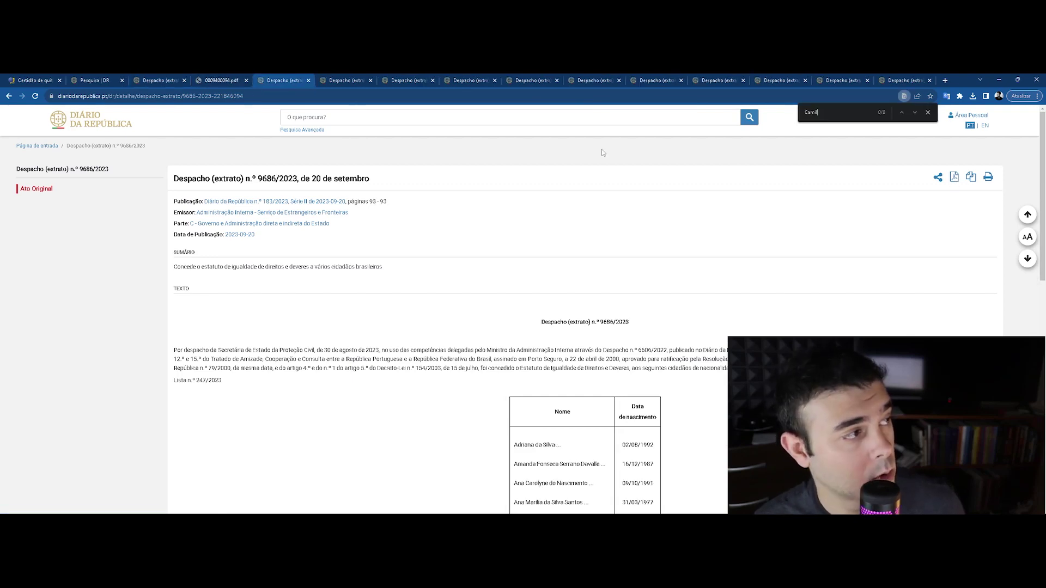
middle_click(953, 177)
key(ctrl+Tab)
key(ctrl+Tab)
key(ctrl+f)
middle_click(954, 177)
key(ctrl+Tab)
key(ctrl+Tab)
key(ctrl+f)
middle_click(954, 177)
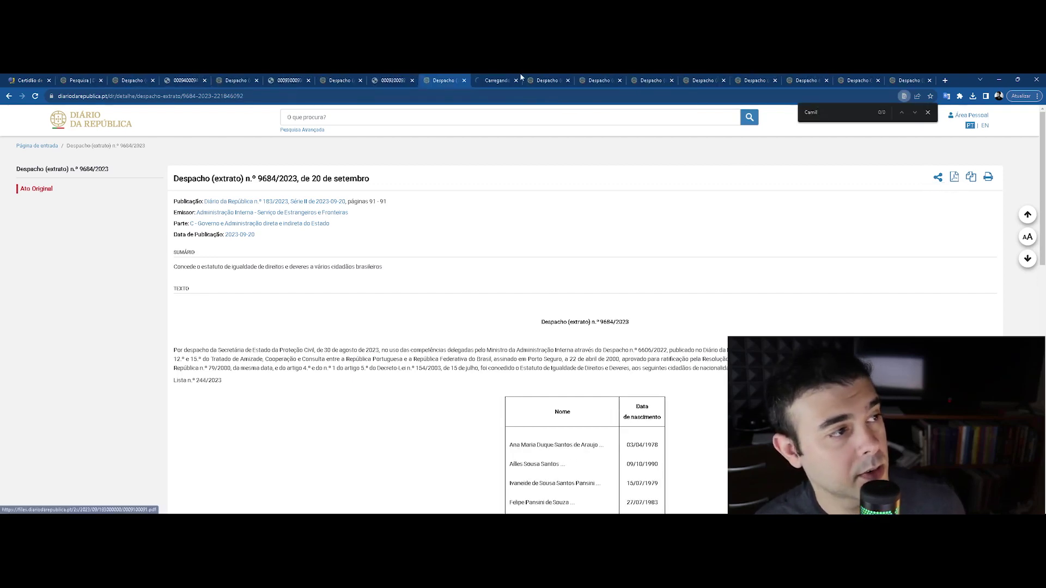
key(ctrl+Tab)
key(ctrl+Tab)
key(ctrl+f)
Continue opening the despacho PDFs and searching the pages through 9680 for the name
scroll(708, 218, up, 15)
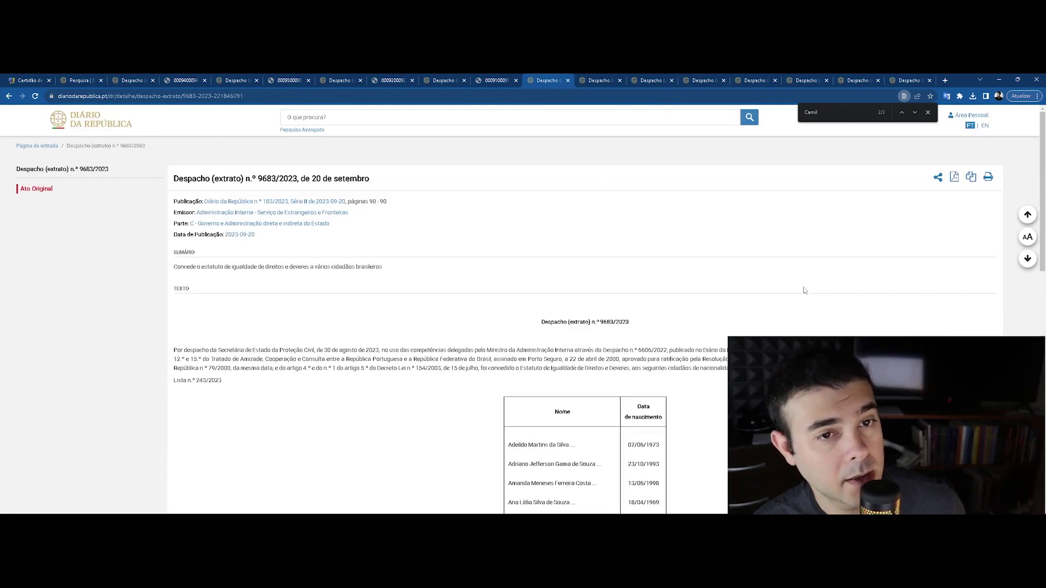
middle_click(954, 180)
key(ctrl+Tab)
key(ctrl+Tab)
key(ctrl+f)
middle_click(954, 180)
key(ctrl+Tab)
key(ctrl+Tab)
key(ctrl+Tab)
key(ctrl+f)
middle_click(956, 181)
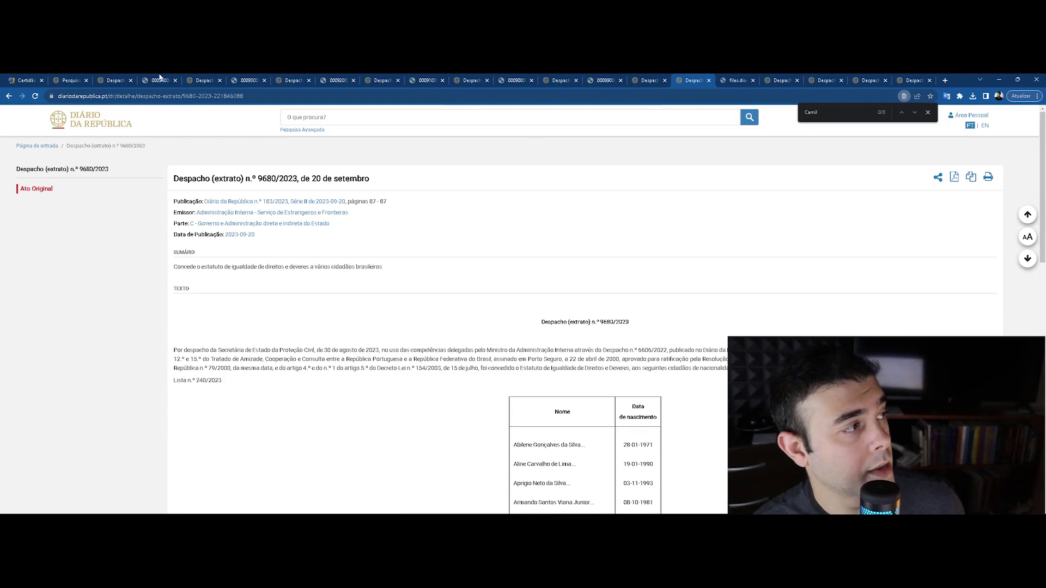
Return to Despacho 9687 and close the six already-checked despacho tabs
click(112, 77)
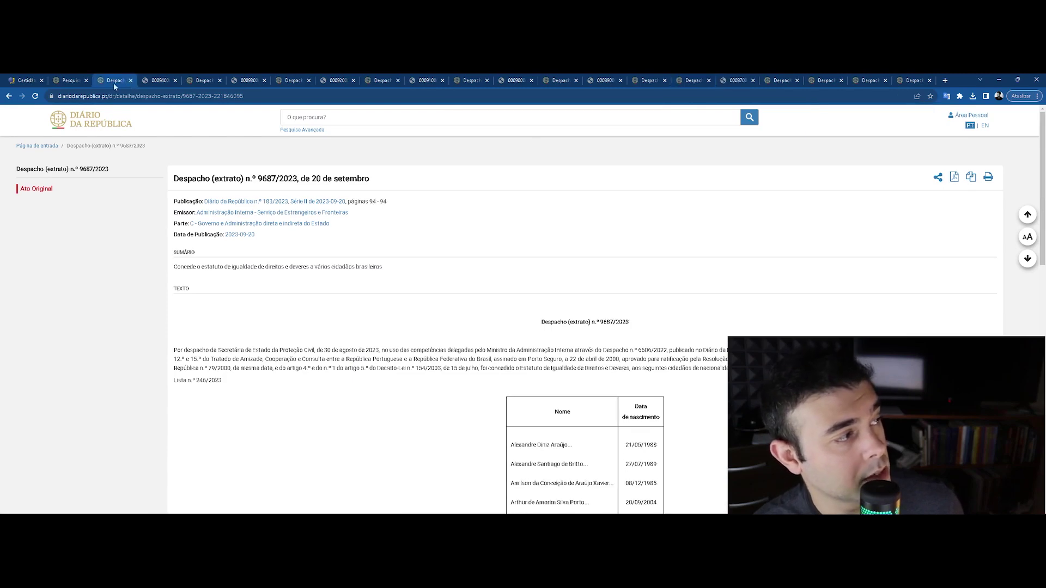
click(131, 80)
click(158, 80)
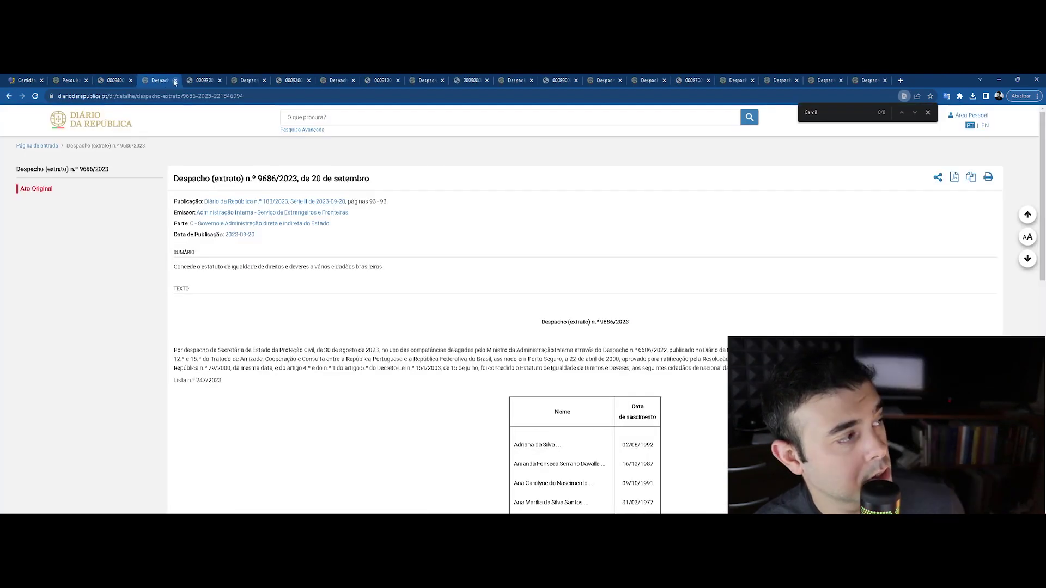
click(175, 81)
click(201, 80)
click(220, 81)
click(260, 80)
Close the last checked tabs, search the Despacho 9687 and following PDFs for the name, then return to results
key(ctrl+w)
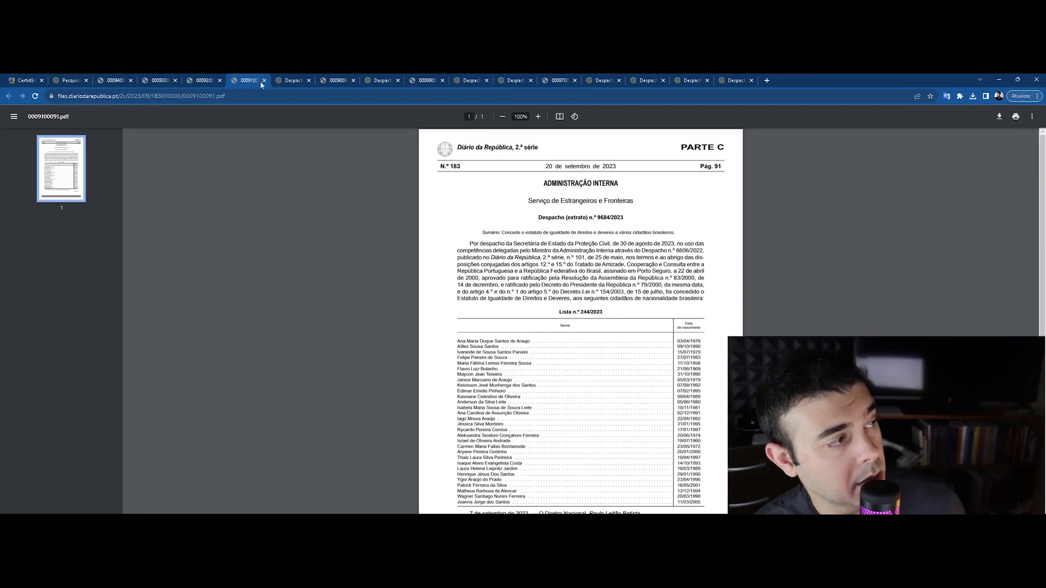
click(305, 80)
key(ctrl+3)
key(ctrl+f)
key(ctrl+Tab)
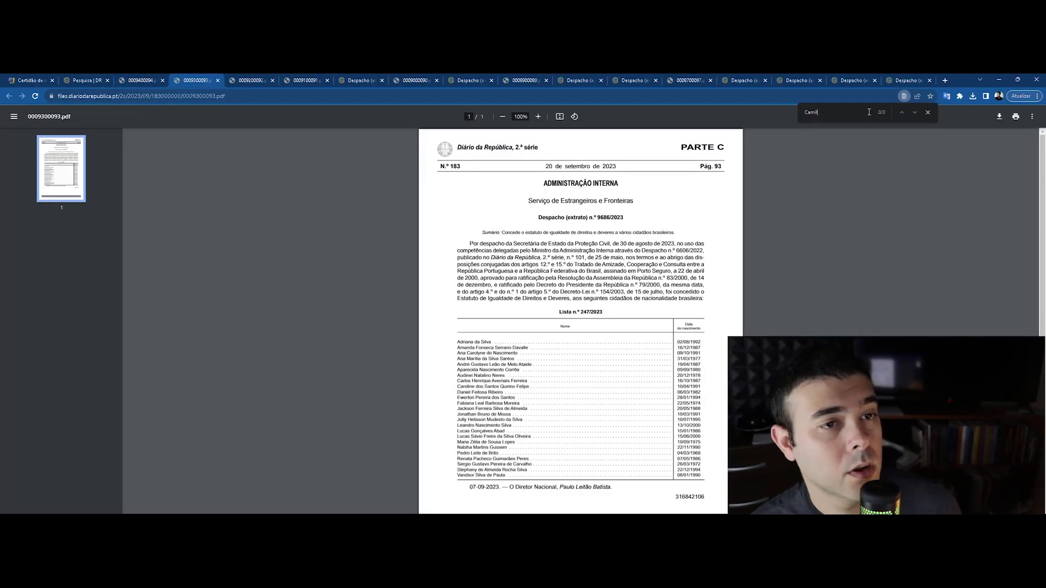
key(ctrl+Tab)
key(ctrl+Tab)
key(ctrl+Tab)
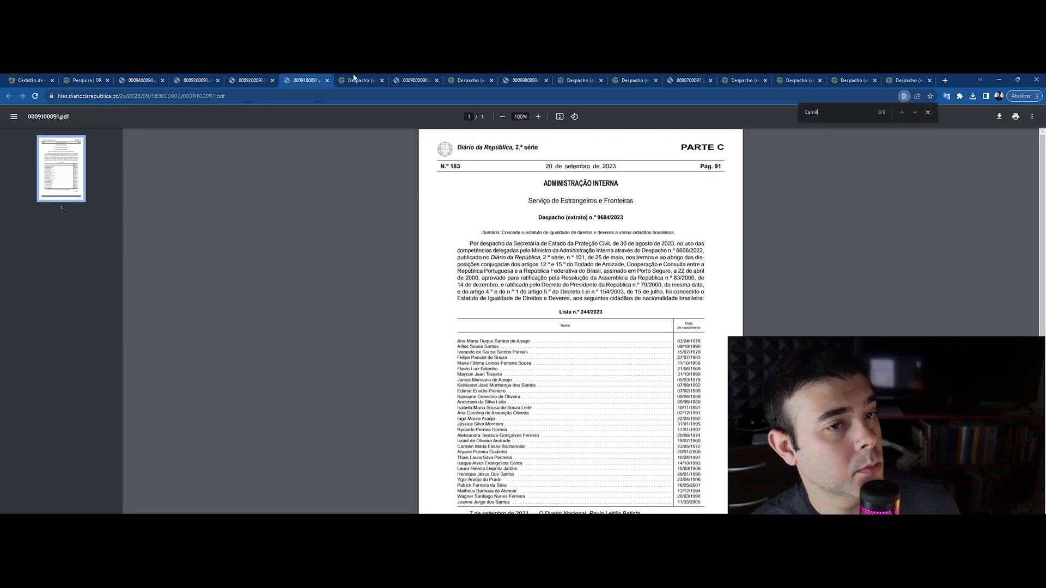
key(ctrl+Tab)
key(ctrl+Tab)
key(ctrl+Tab)
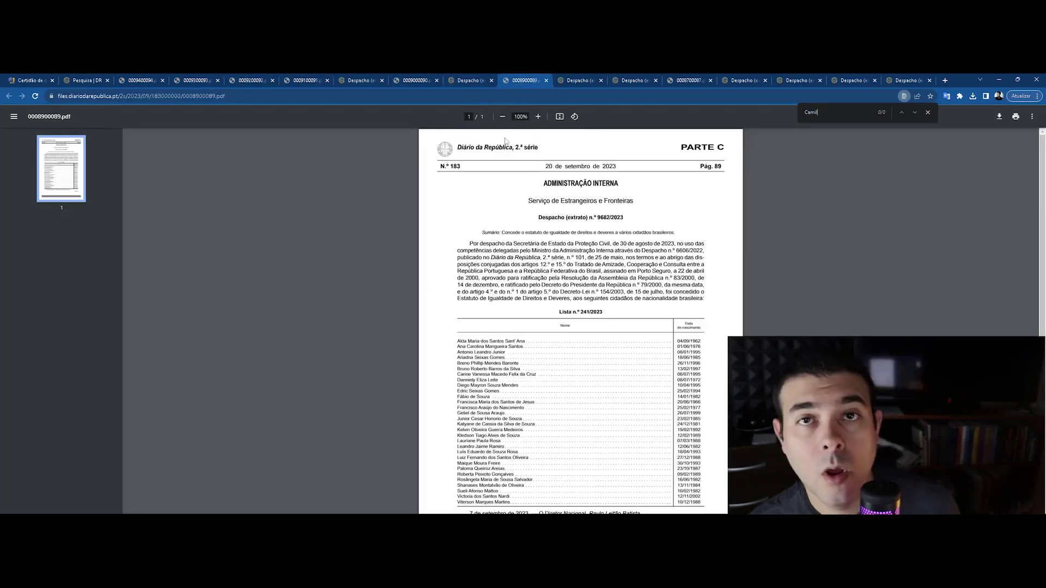
click(98, 80)
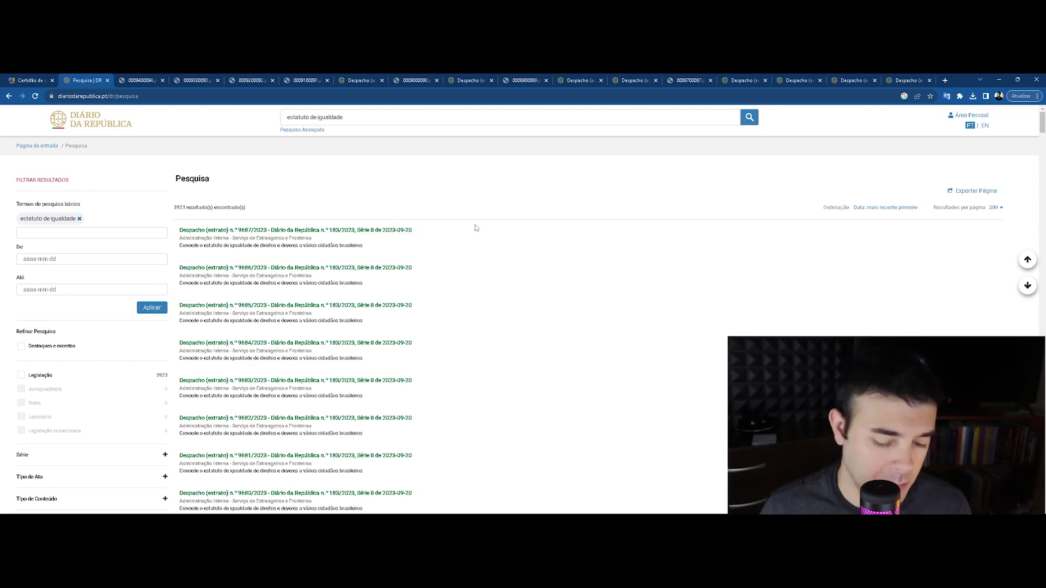
Switch back to the Despacho 9687/2023 PDF showing its 1/1 name match
key(ctrl+Tab)
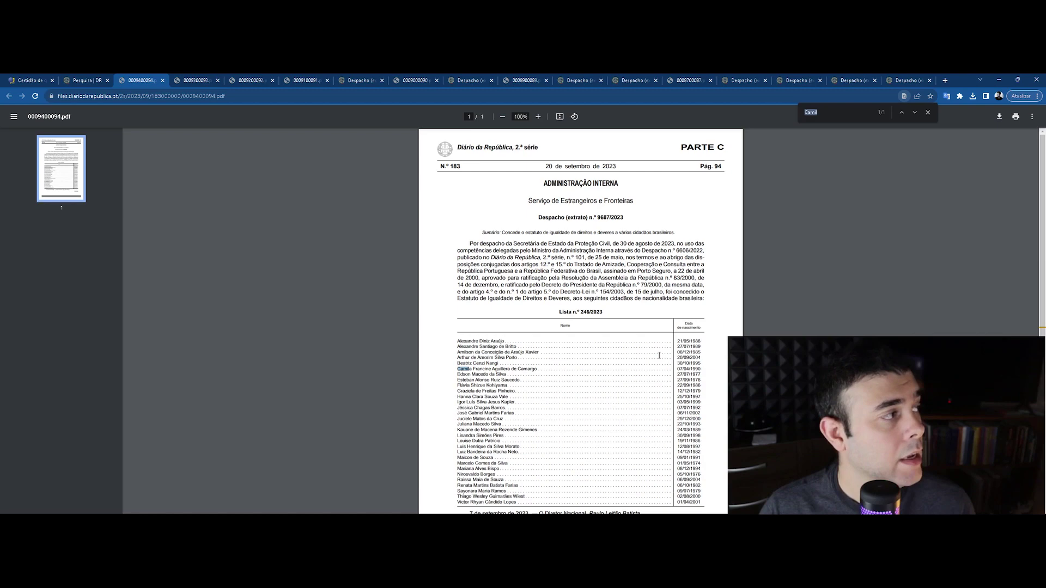
Review the Despacho 9687/2023 PDF name list, select its Sumário paragraph, and return to the results tab
scroll(606, 307, down, 2)
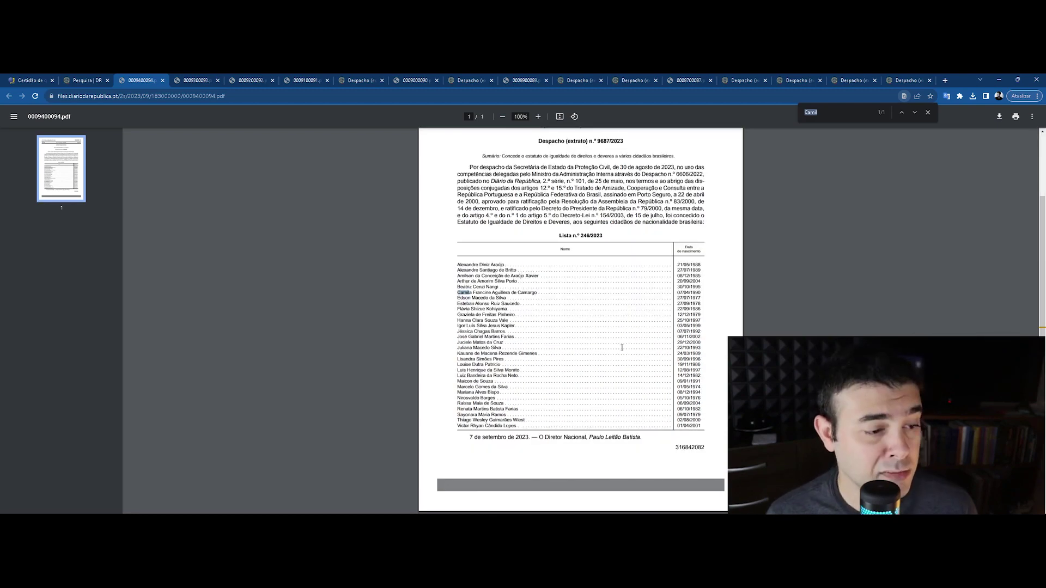
scroll(534, 430, up, 2)
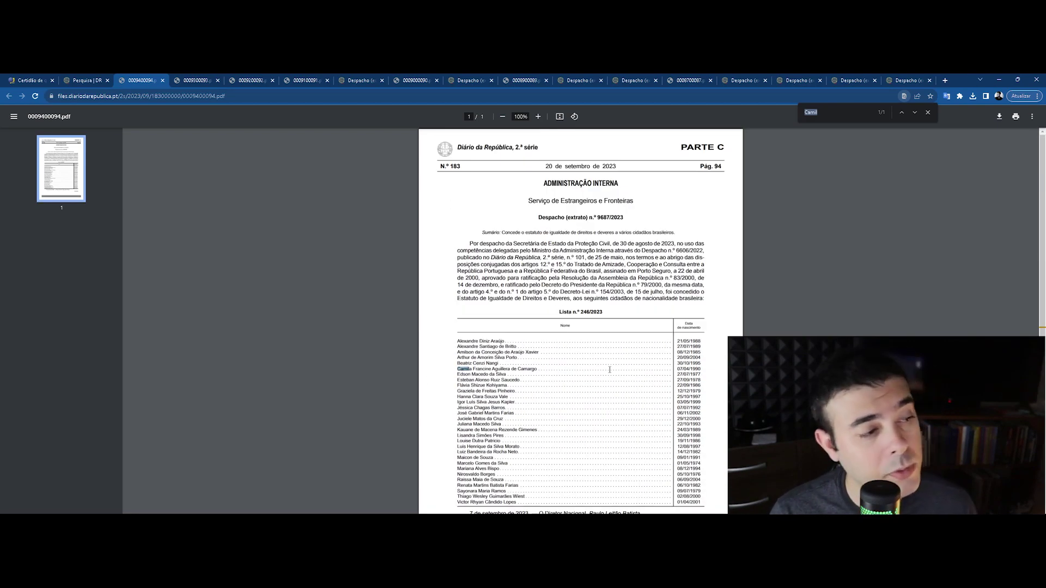
drag(706, 300, 482, 231)
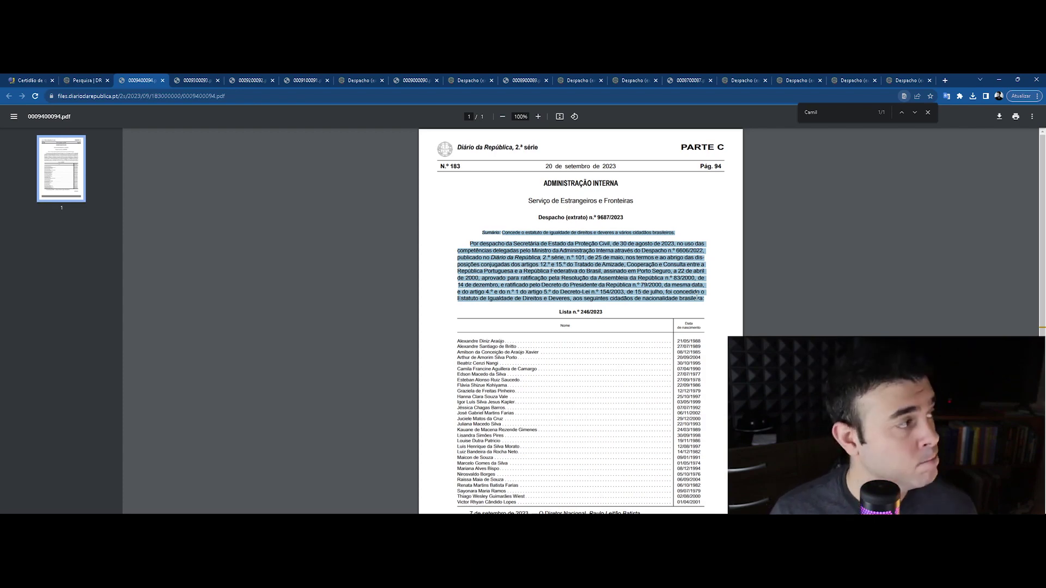
key(ctrl+shift+Tab)
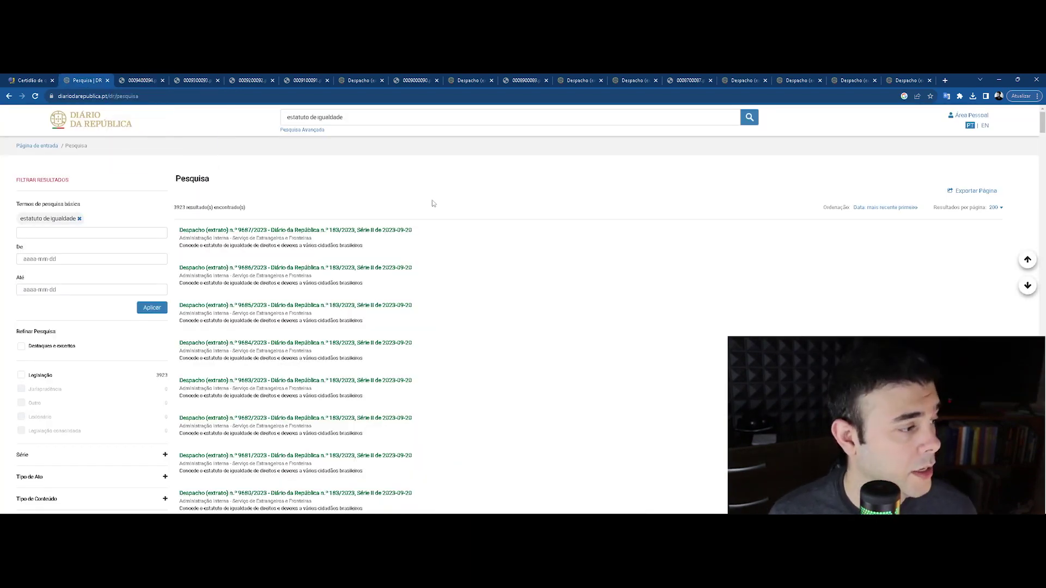
Open the SEF Requerimento_DireitosDeveres_DD_PT.pdf form from the search results, showing page 1 of 2
scroll(466, 326, down, 10)
scroll(465, 329, down, 10)
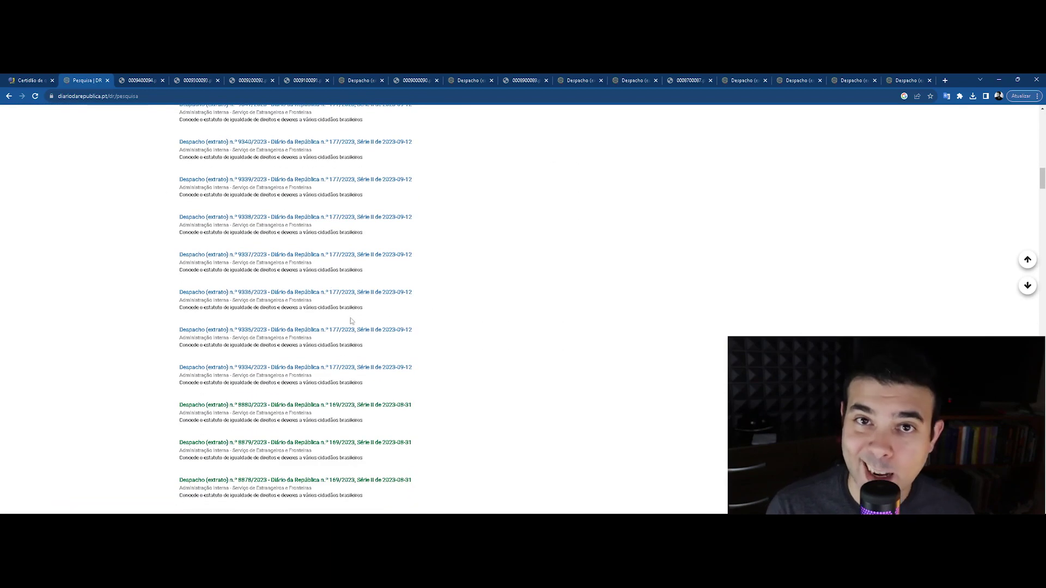
scroll(416, 300, down, 5)
scroll(413, 328, up, 20)
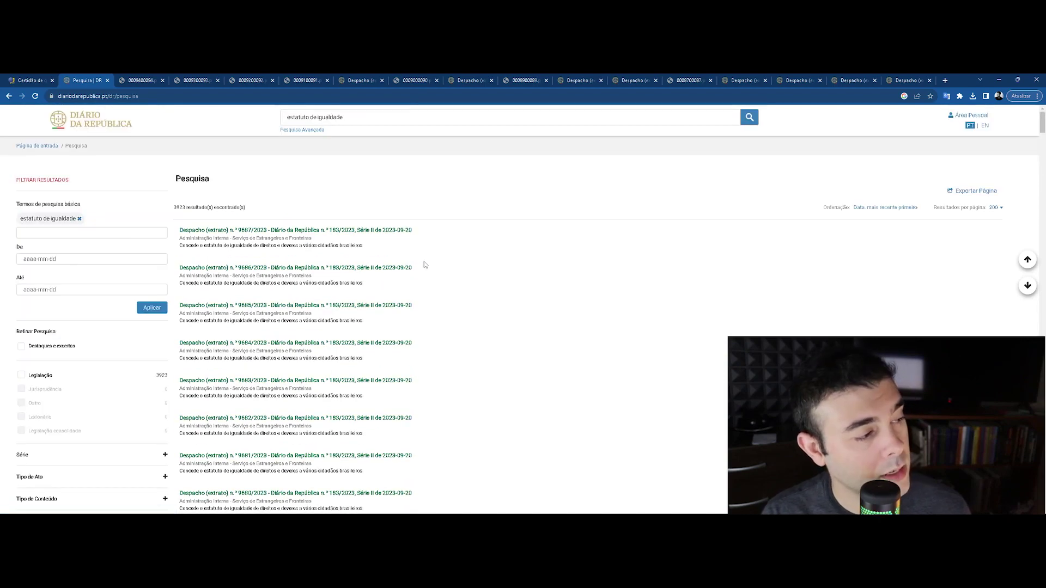
scroll(451, 337, down, 20)
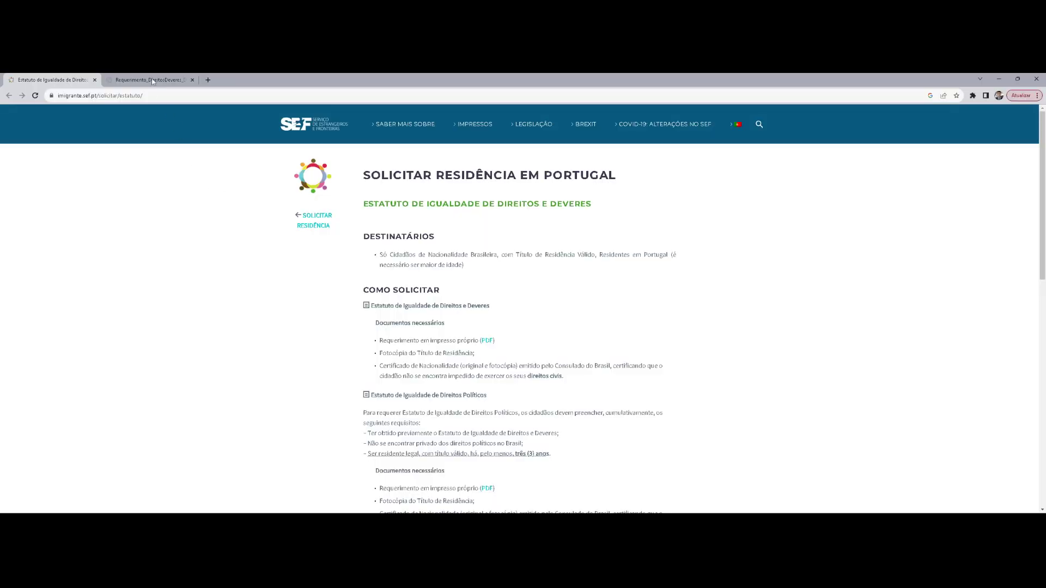
click(153, 82)
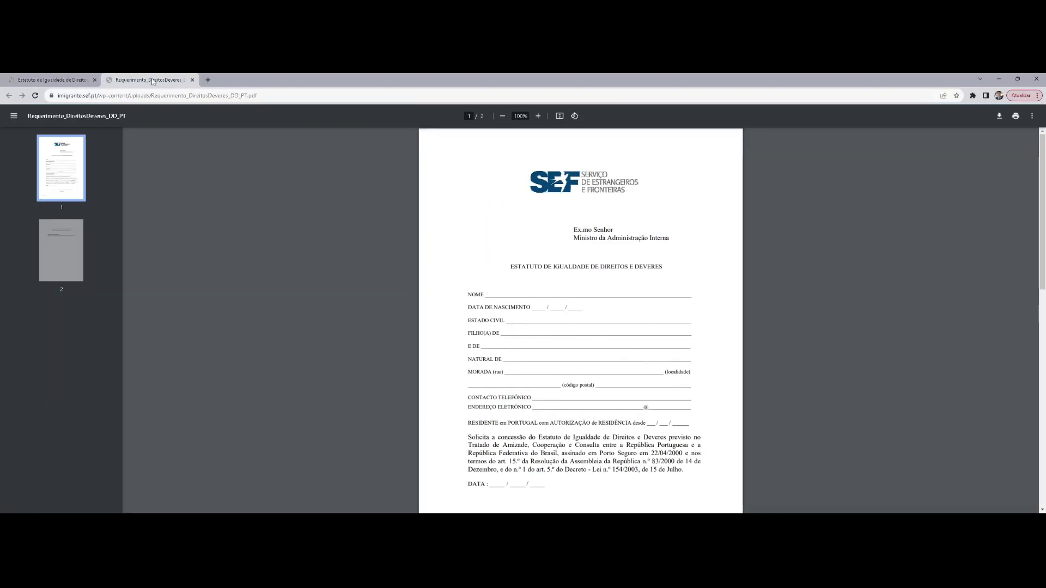